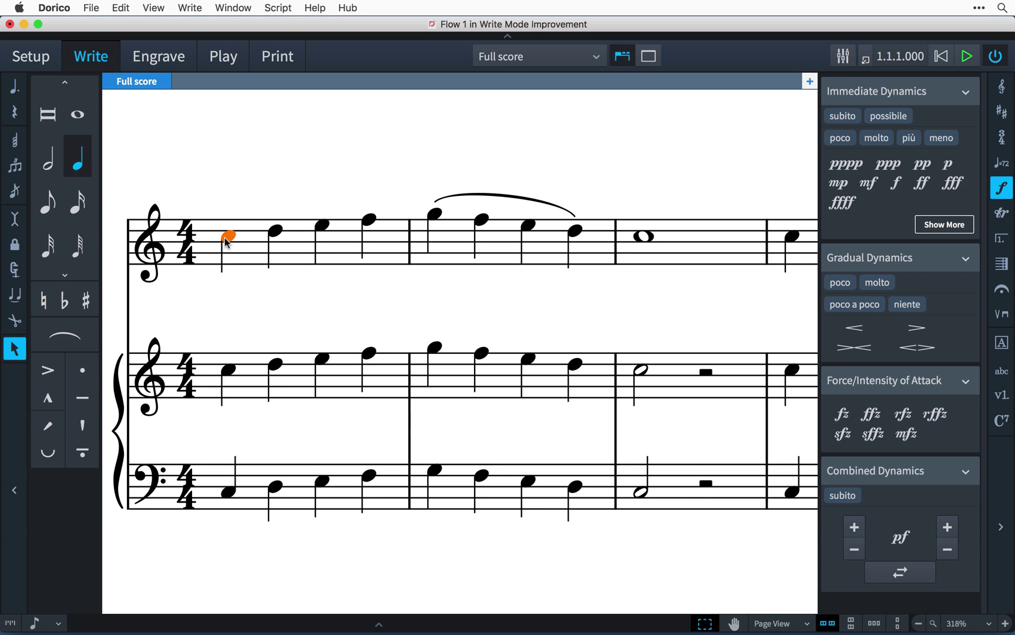
Add an Allegro tempo marking at the opening
key("shift+t")
type("Allegro")
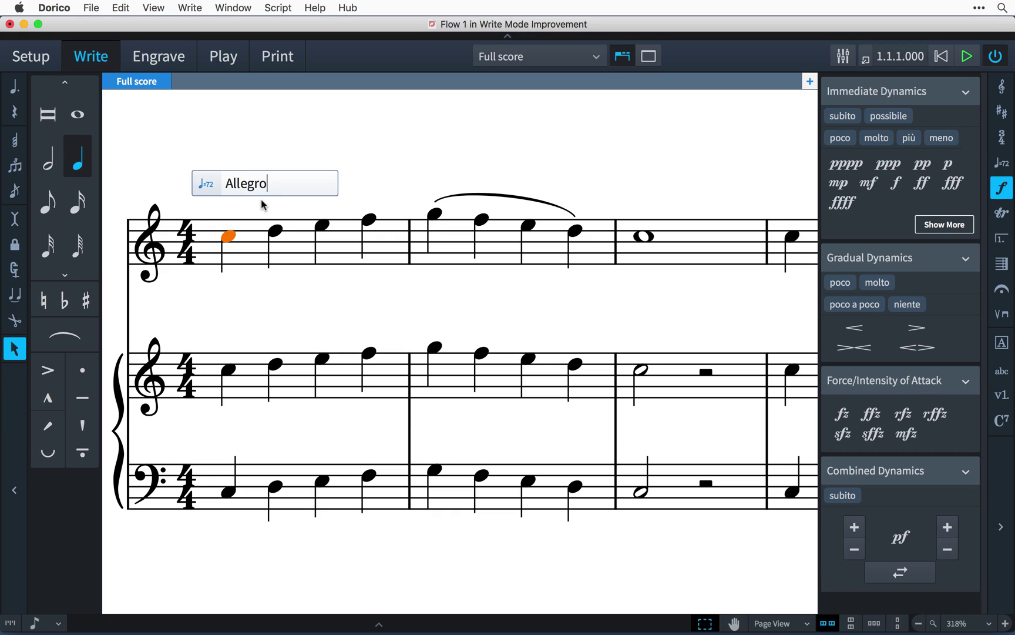
key("Return")
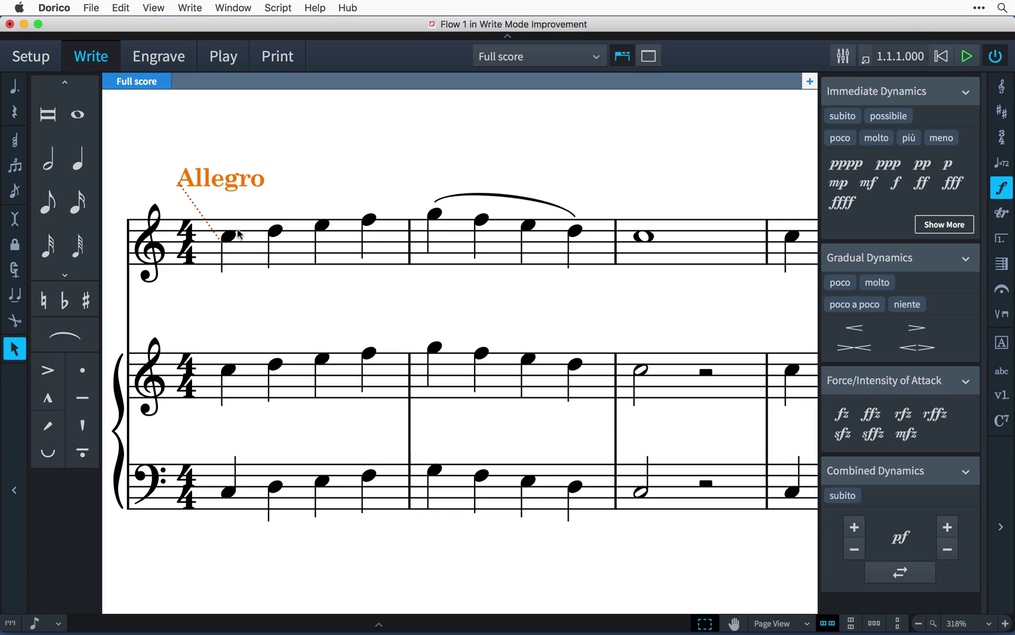
Give the top staff's first note a p dynamic
left_click(233, 237)
key("shift+d")
type("p")
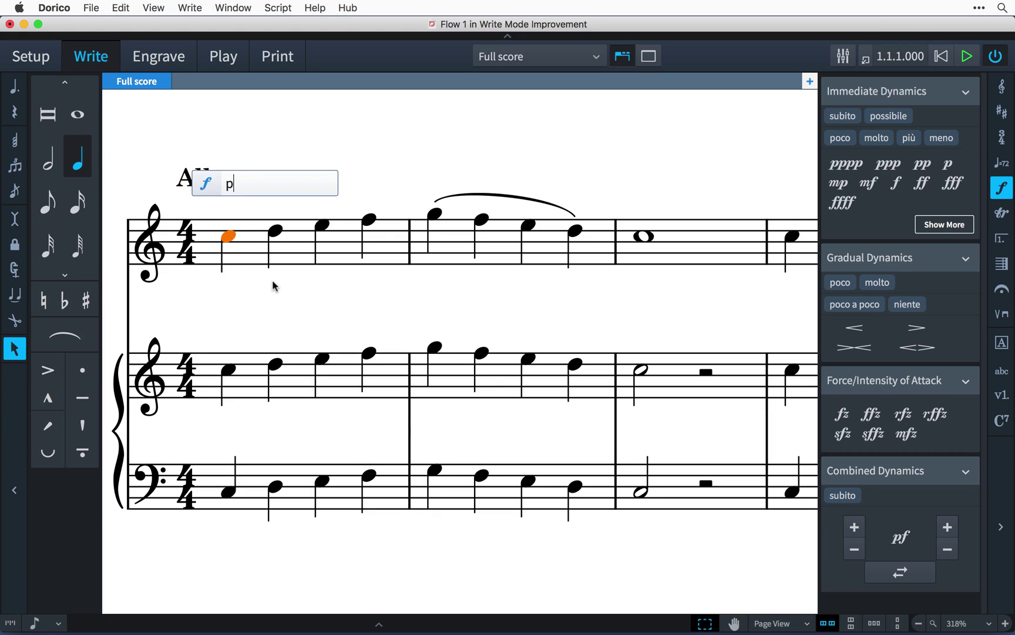
key("Return")
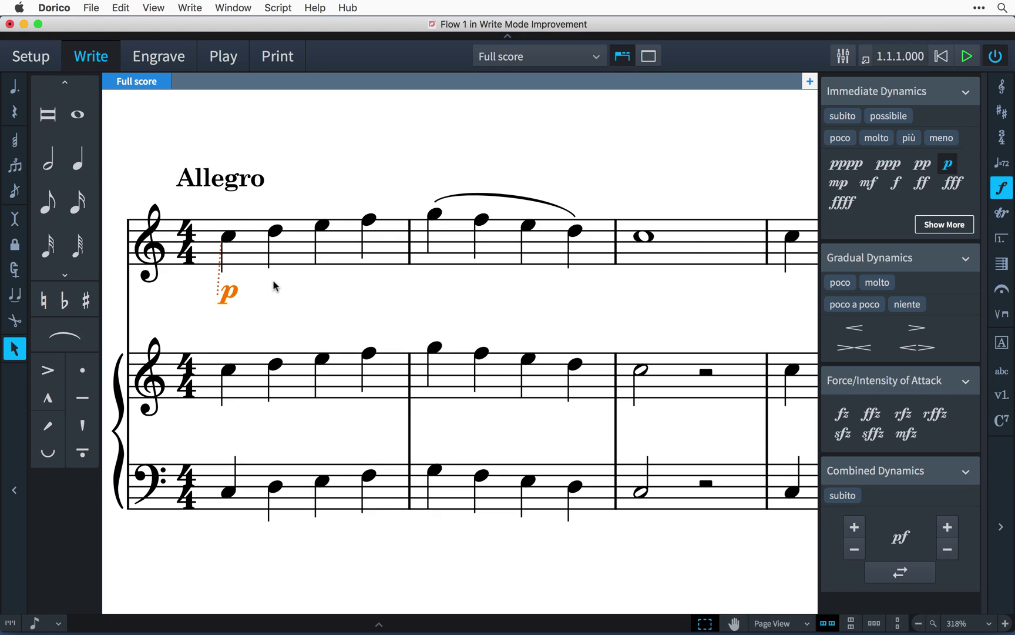
left_click(647, 236)
Add a trill and a crescendo to the top staff's bar-3 whole note
left_click(1000, 212)
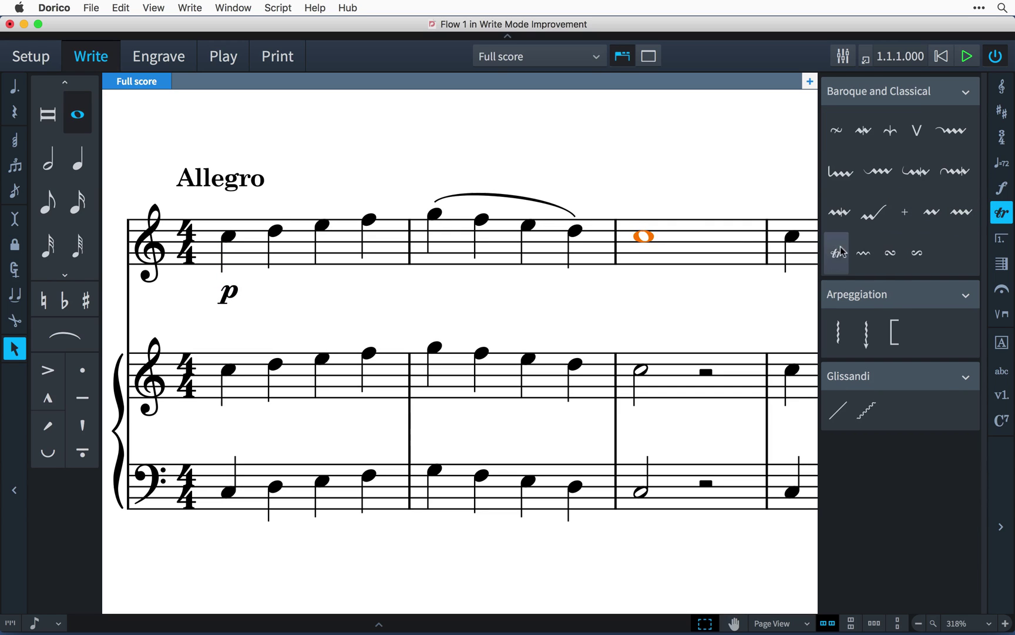
left_click(837, 253)
left_click(1001, 188)
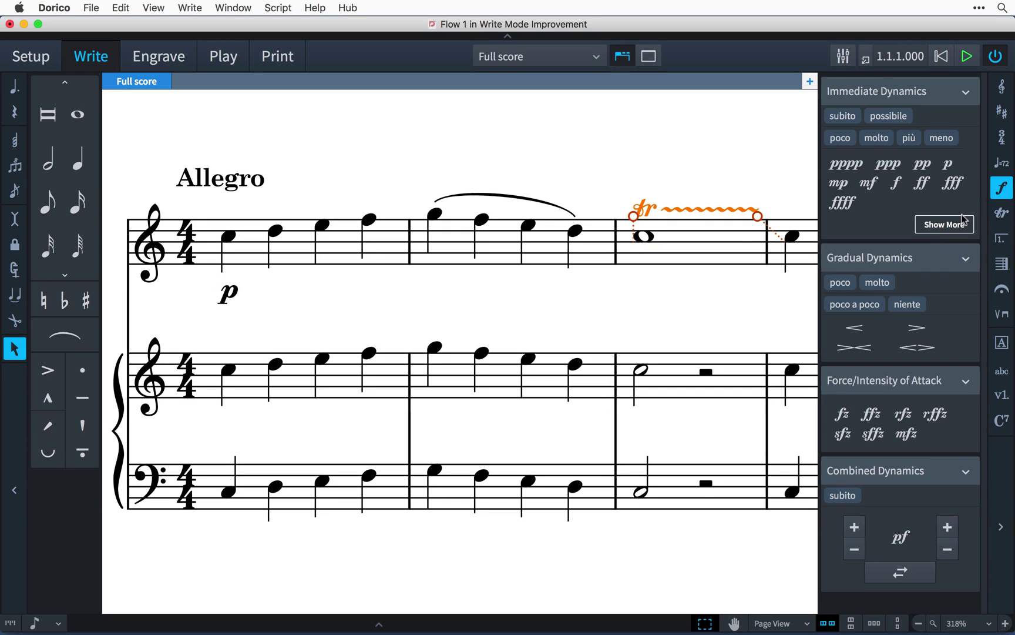
left_click(837, 330)
left_click(791, 329)
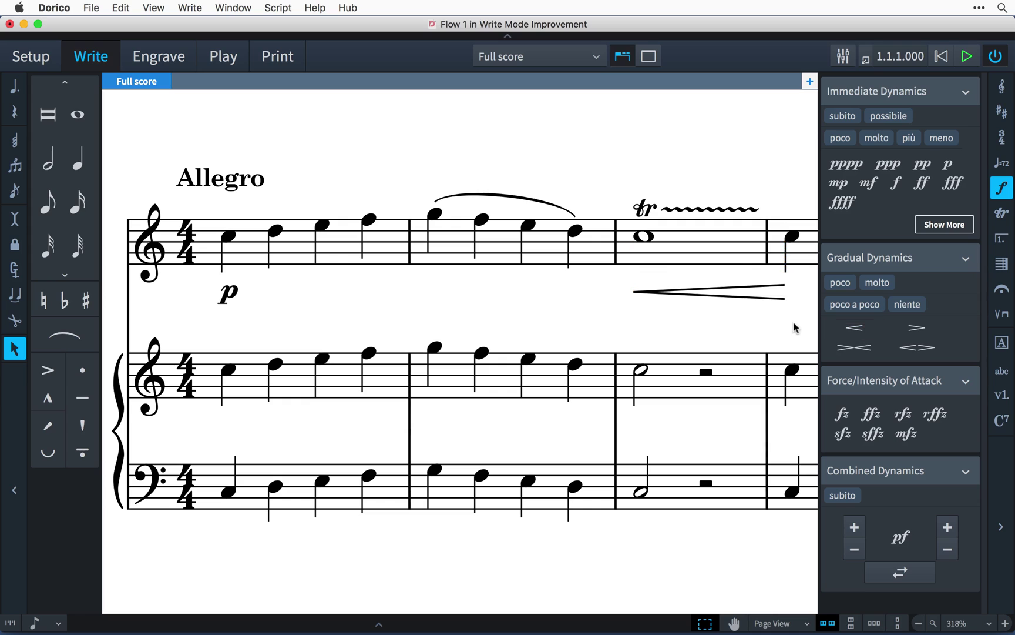
Draw a crescendo under the piano's first two bars and a slur over its opening right-hand notes
left_click(848, 337)
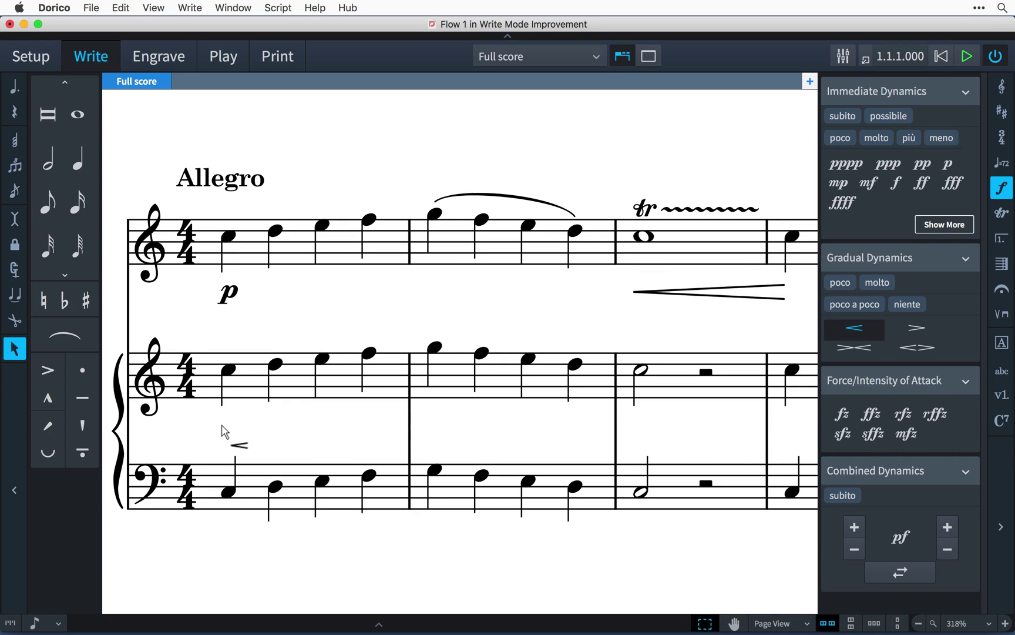
left_click_drag(221, 429, 648, 419)
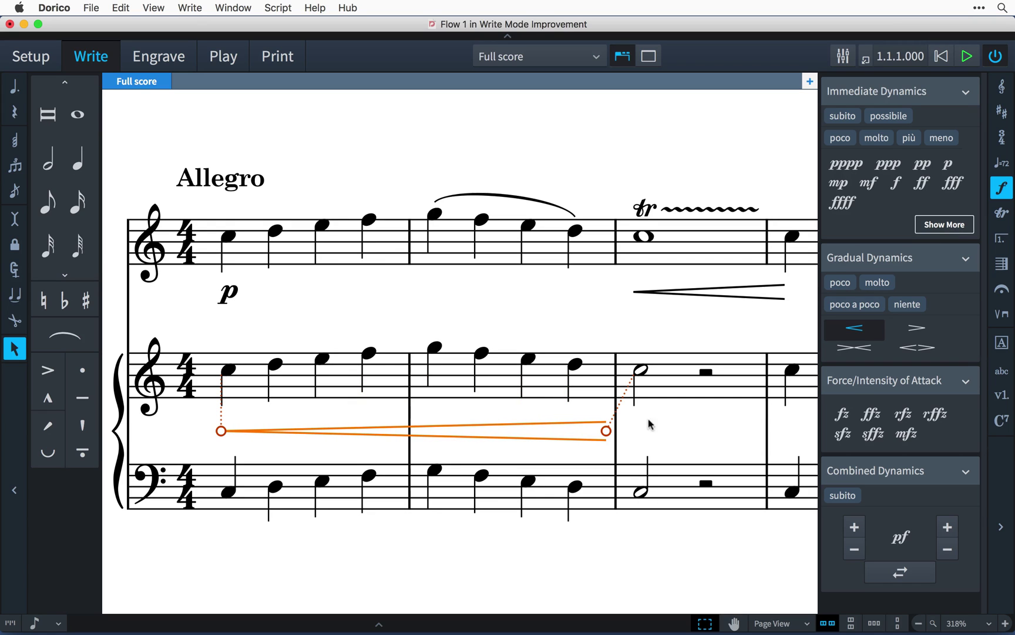
key("Escape")
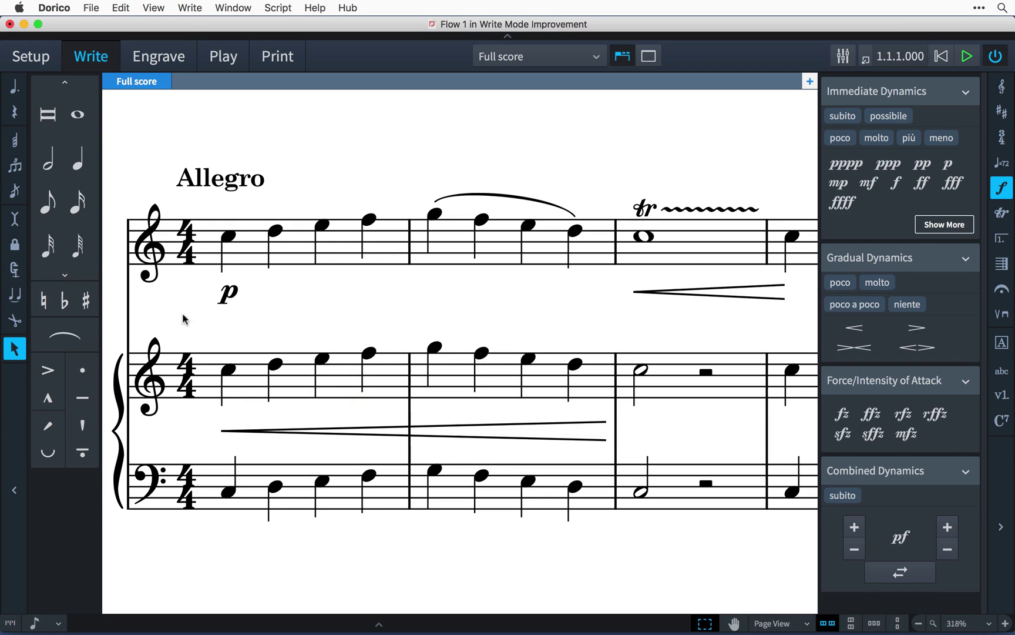
left_click(53, 339)
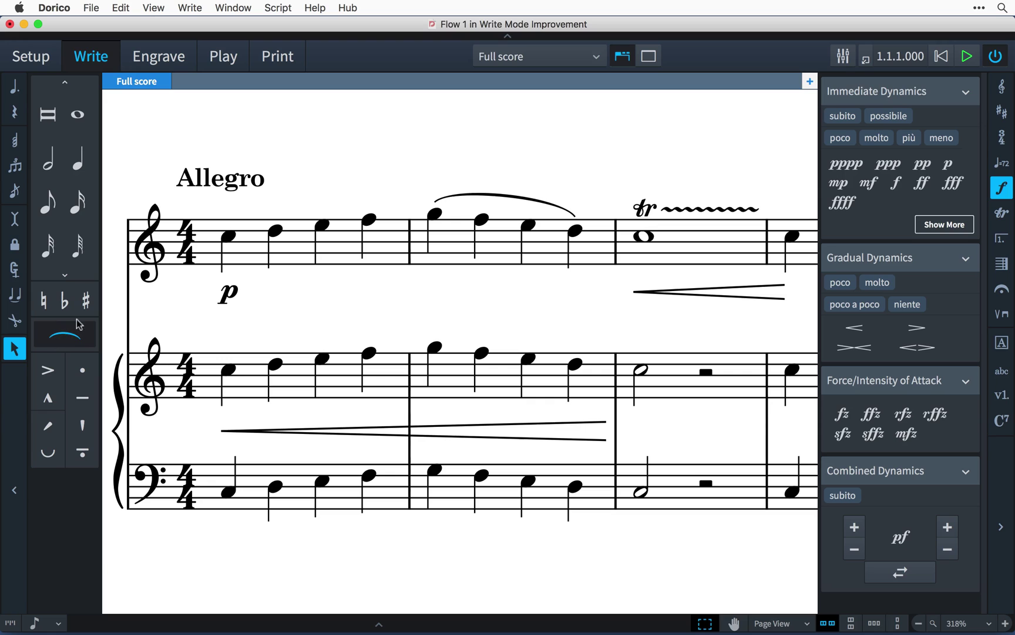
mouse_move(230, 366)
left_mouse_down()
mouse_move(360, 342)
mouse_move(433, 343)
left_mouse_up()
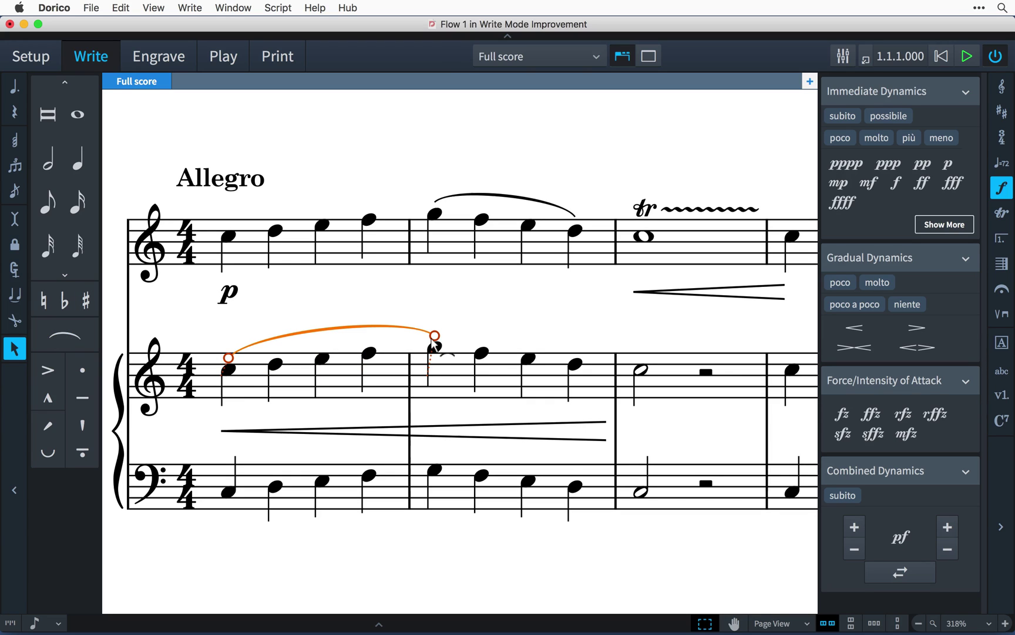
left_click(486, 321)
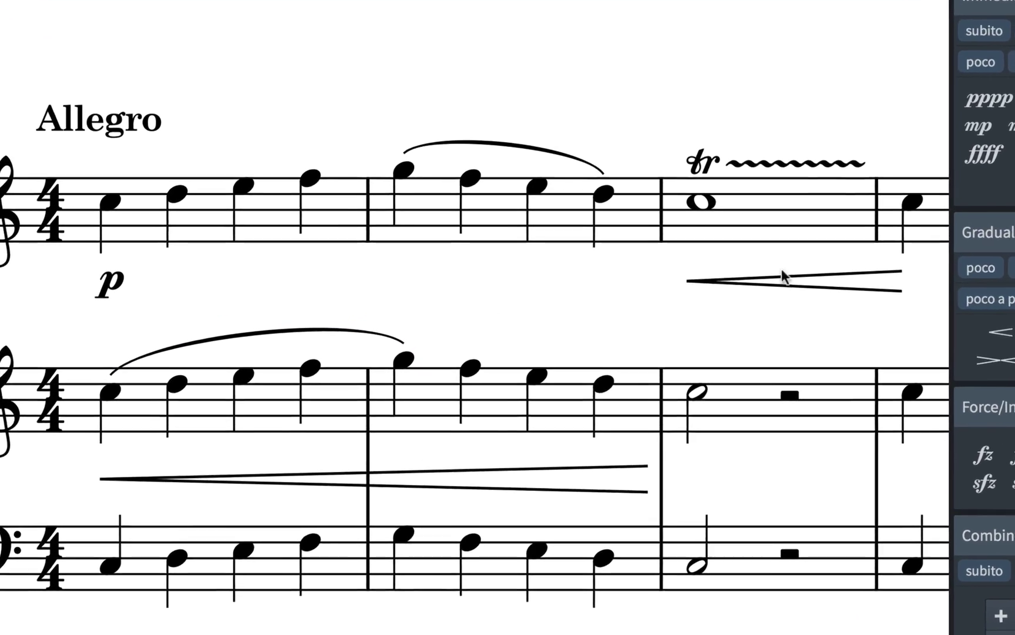
Select the top-staff crescendo and the long crescendo between the piano staves
left_click(811, 285)
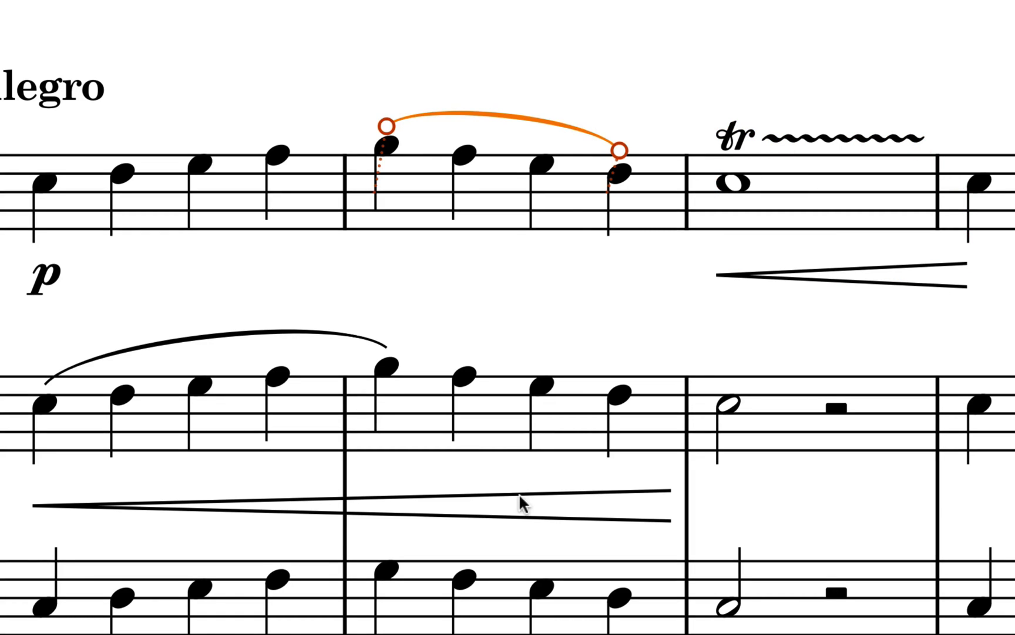
left_click(520, 495)
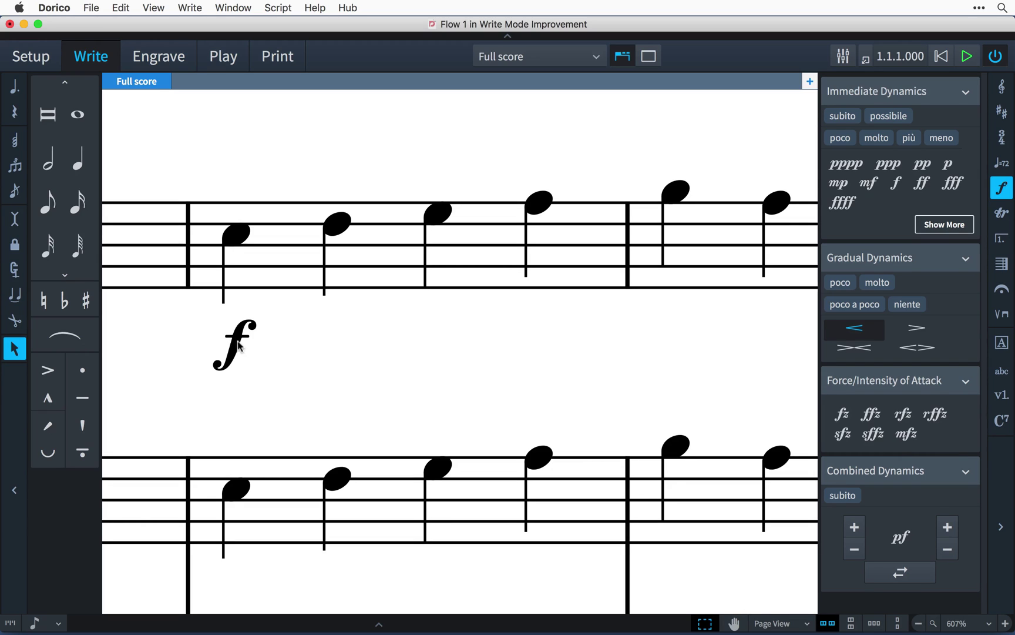
left_click(232, 342)
left_click_drag(301, 349, 543, 335)
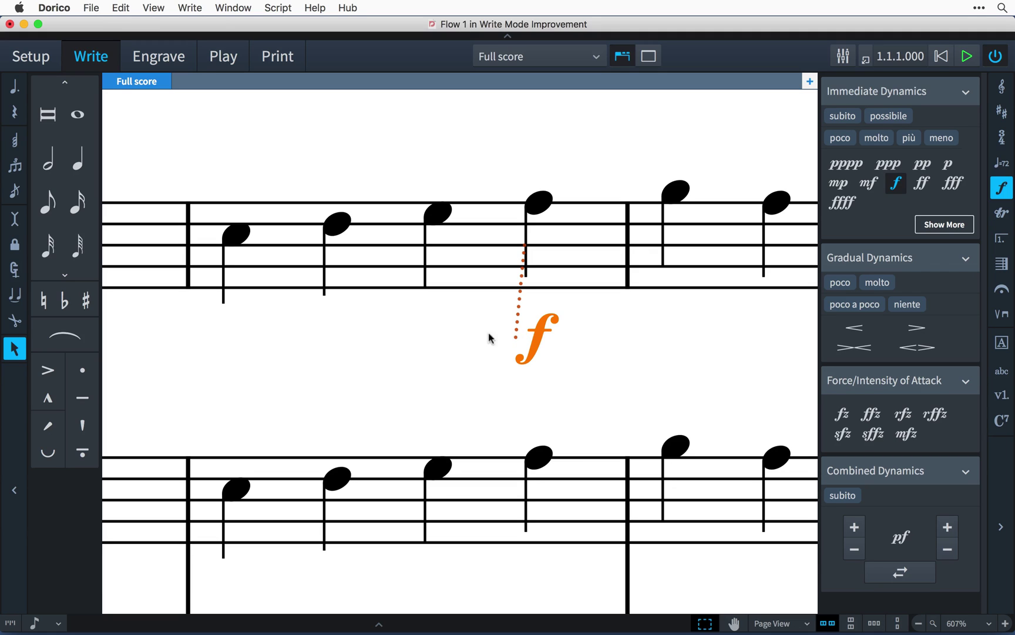
left_click_drag(427, 334, 197, 347)
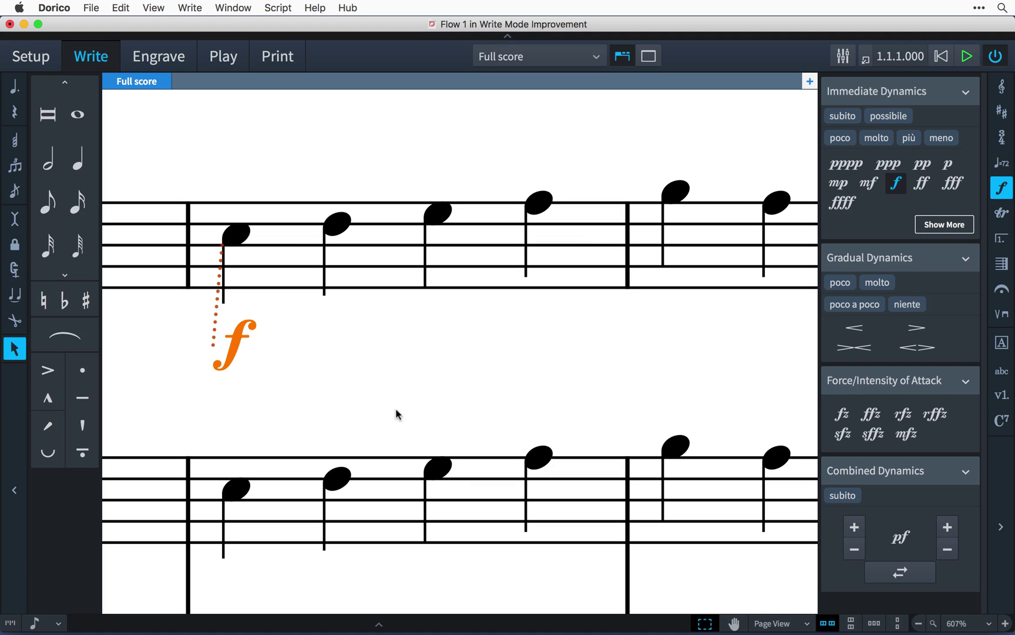
In Engrave mode, offset the f dynamic slightly to the right
left_click(176, 59)
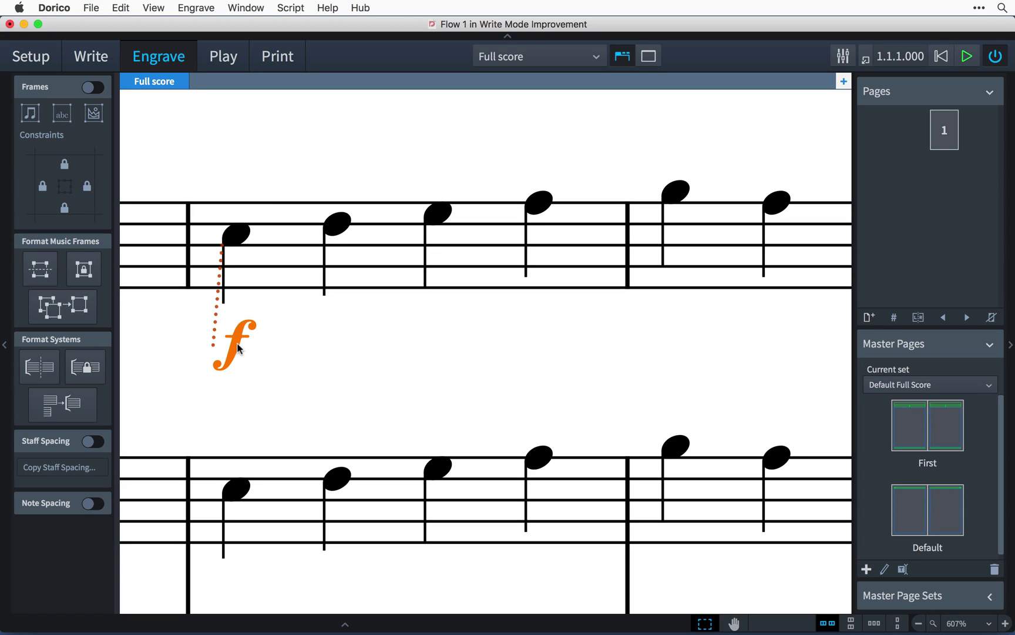
mouse_move(238, 348)
left_mouse_down()
mouse_move(523, 346)
mouse_move(254, 349)
left_mouse_up()
Show attachment lines, start the rit. line on bar 7's first note, and adjust the hairpin by a beat
left_click(157, 8)
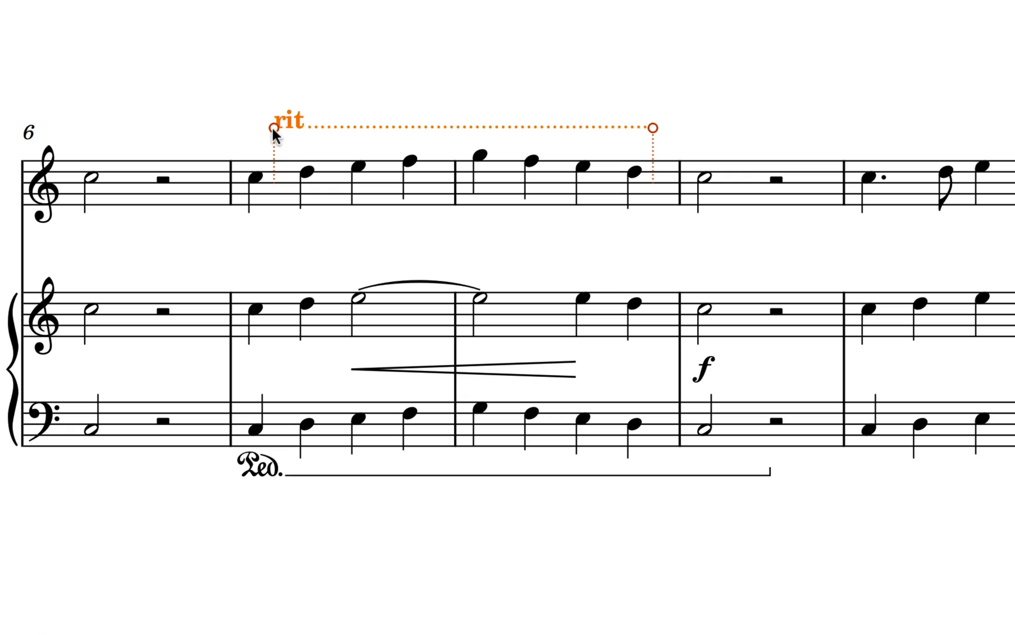
left_click_drag(274, 128, 239, 126)
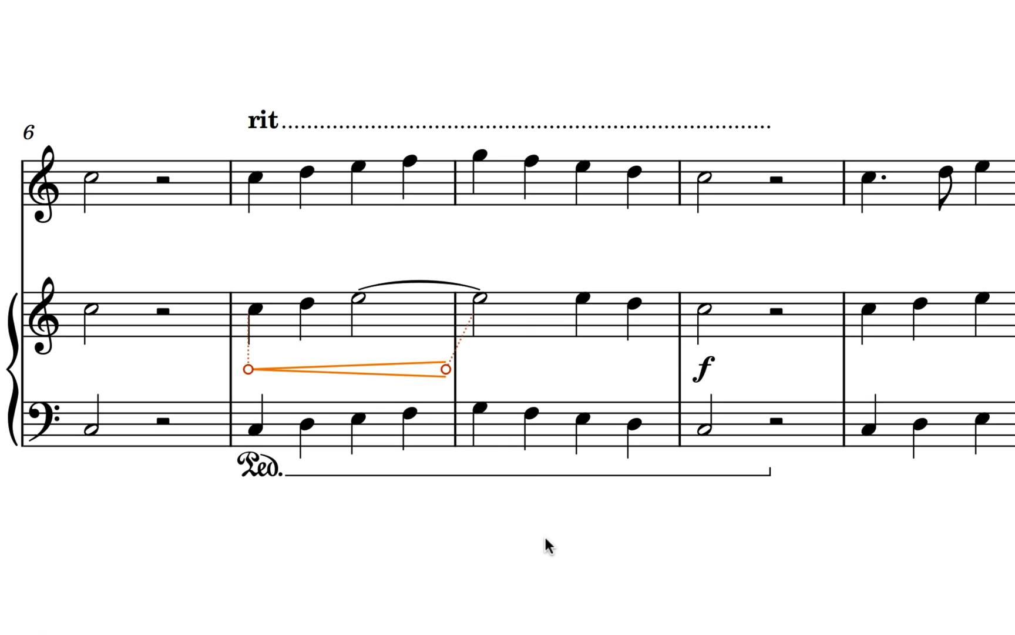
key("alt+Right")
key("alt+Right")
key("alt+Left")
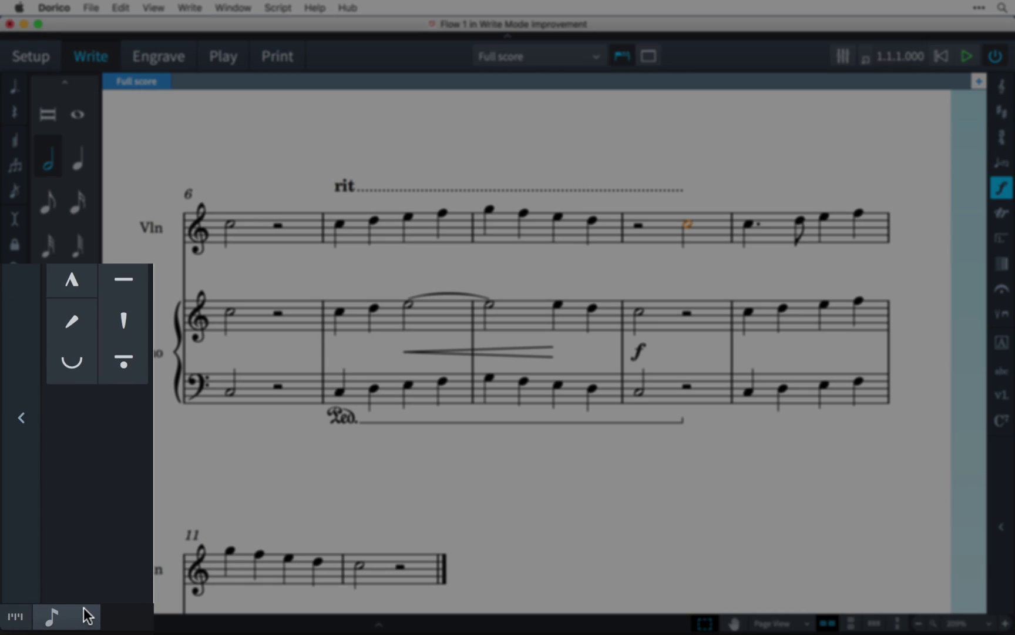
Choose a new rhythmic grid resolution from the status bar
left_click(58, 623)
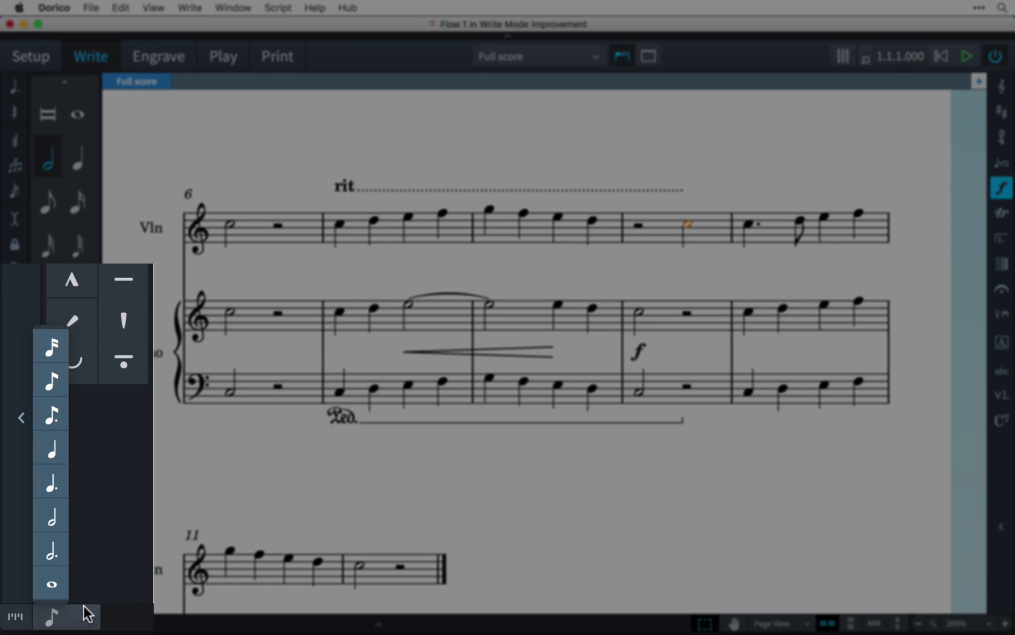
left_click(51, 450)
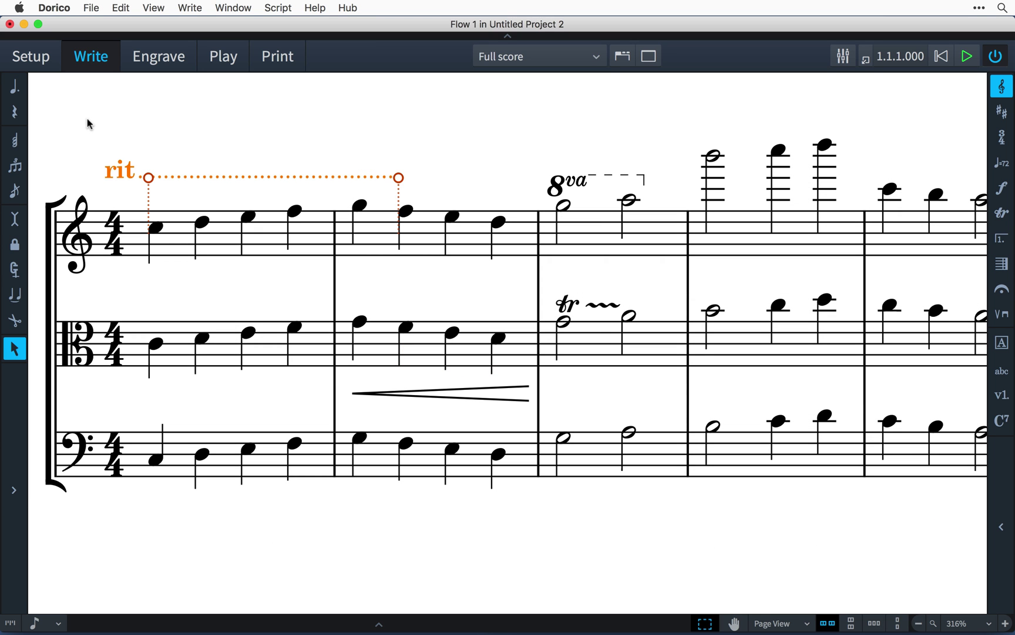
Shorten the rit. line, lengthen the viola trill to the barline, and extend the 8va line
key("shift+alt+Left")
key("shift+alt+Left")
left_click(565, 306)
key("shift+alt+Right")
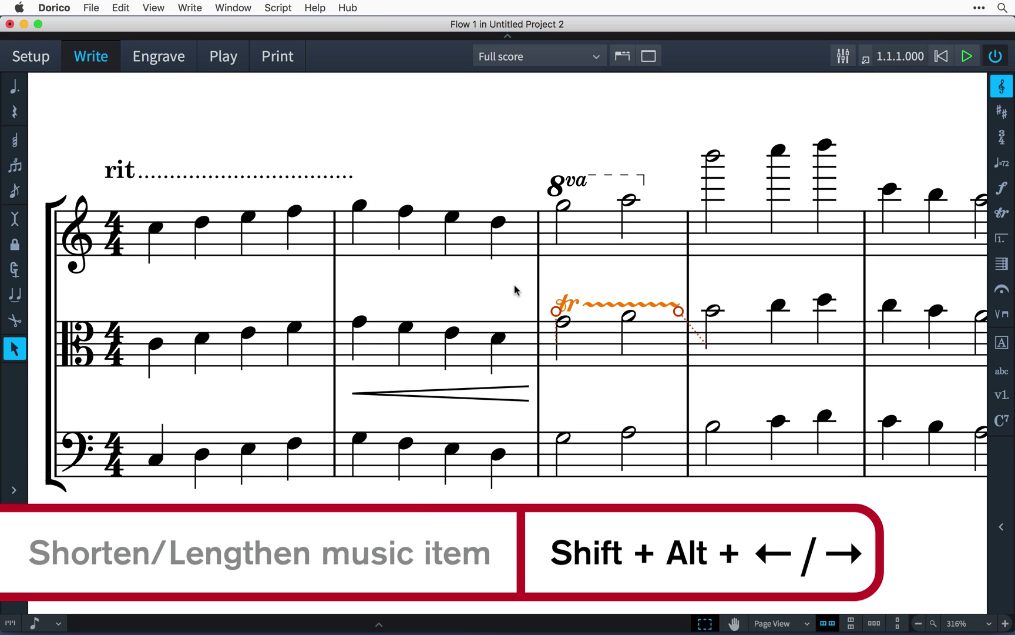
left_click(554, 186)
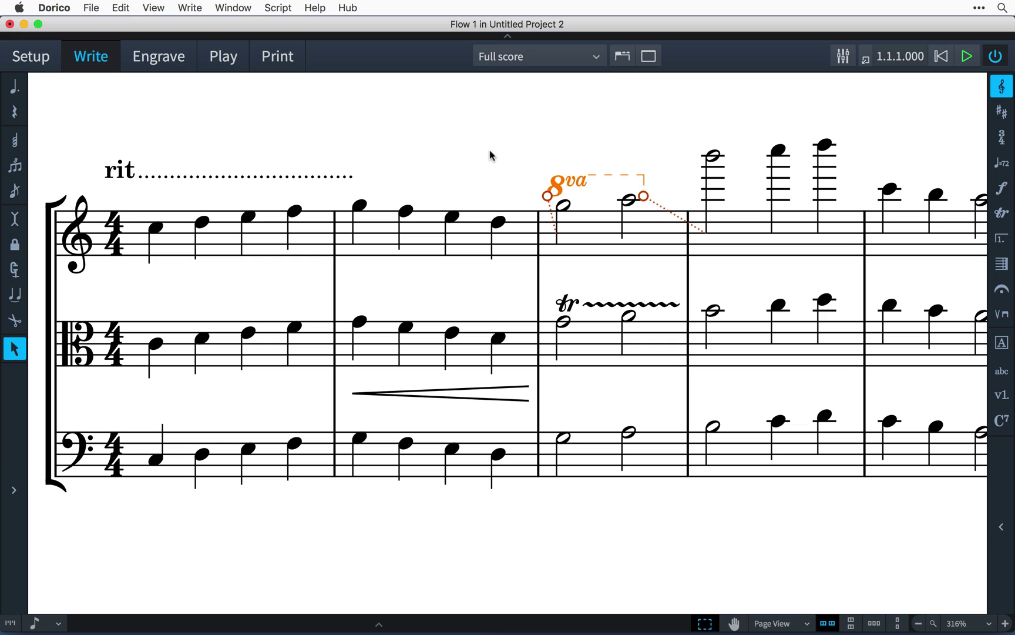
key("shift+alt+Right")
key("shift+alt+Right")
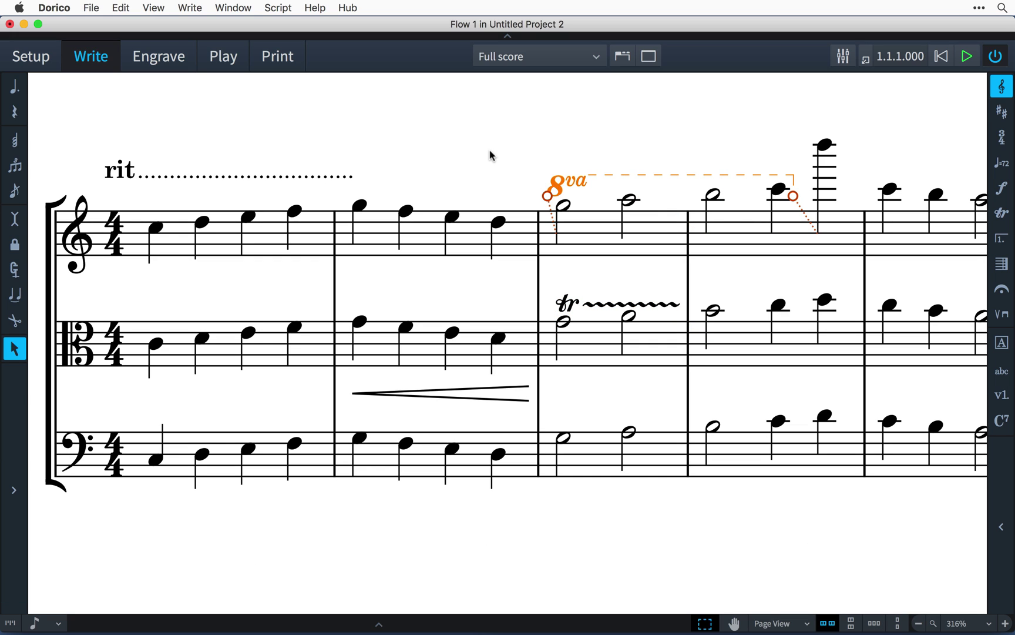
key("shift+alt+Right")
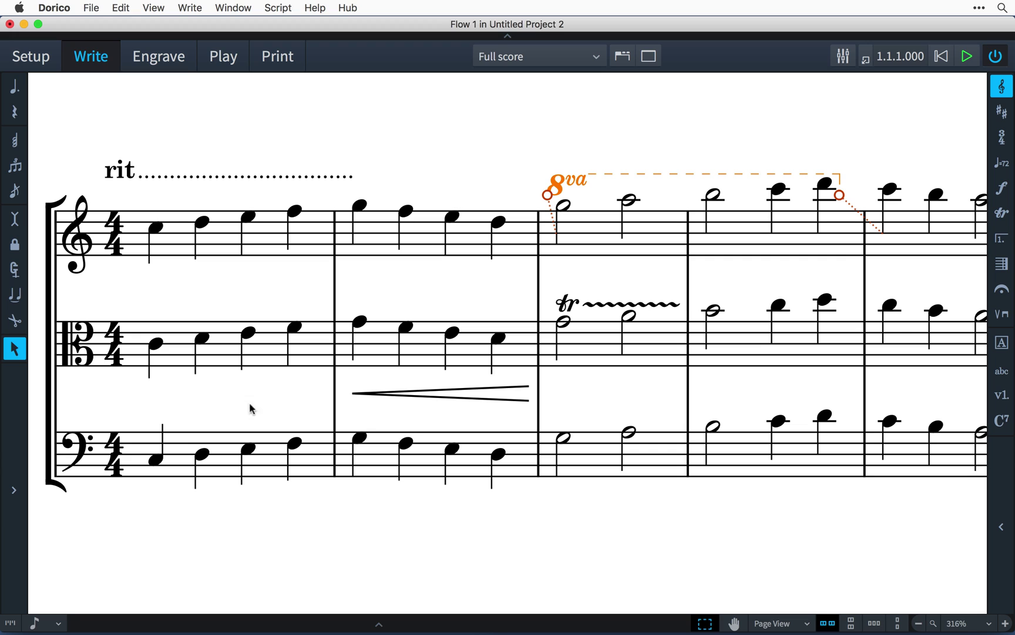
left_click(155, 343)
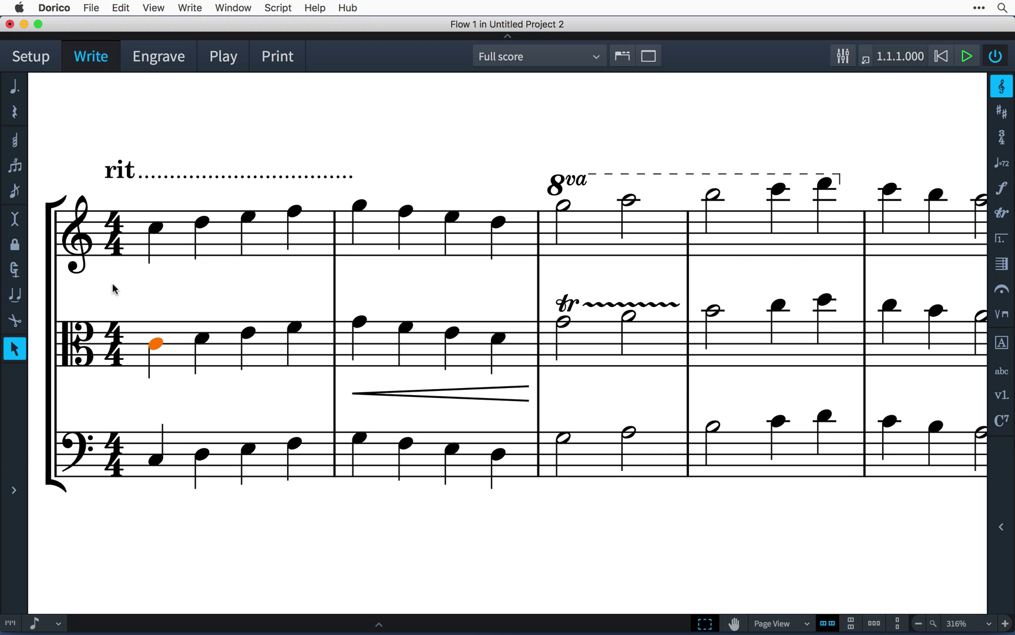
Dot the viola's first note and stretch the bar-2 hairpin to end within bar 3
key("period")
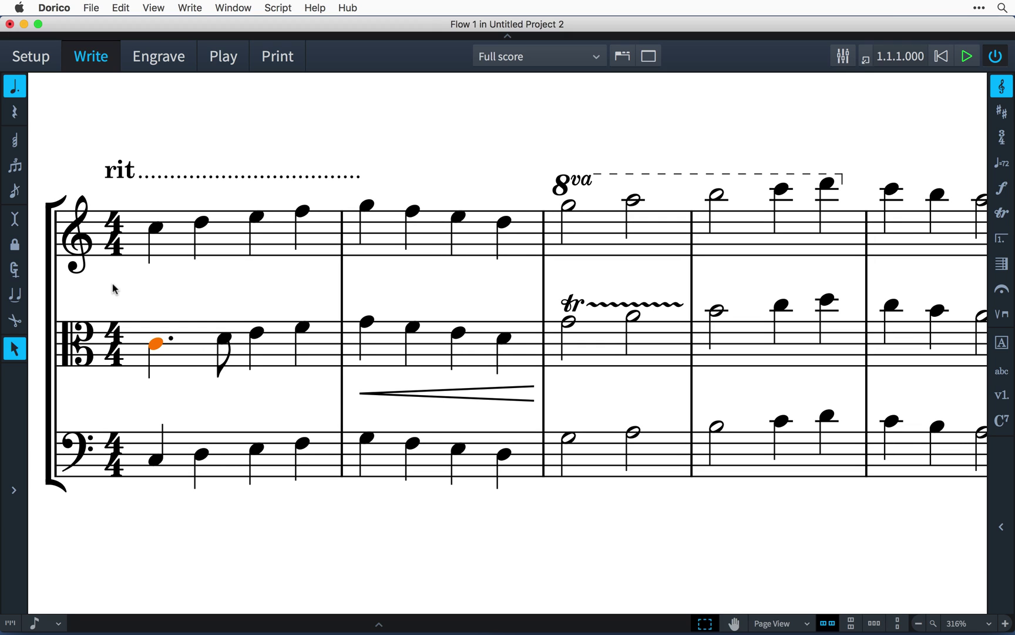
left_click(464, 396)
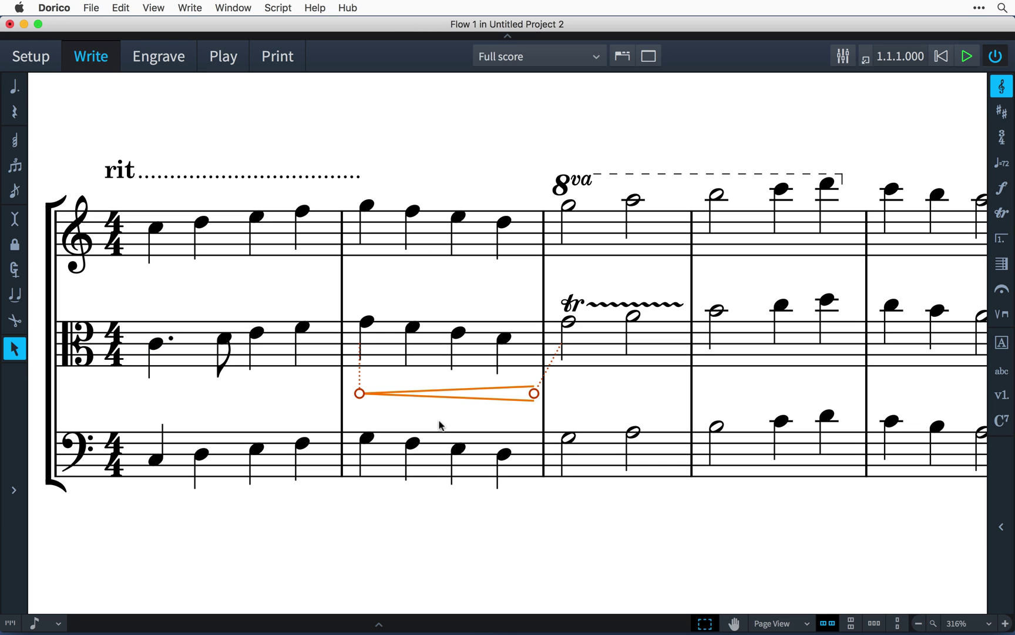
key("shift+alt+Right")
key("super+shift+alt+Right")
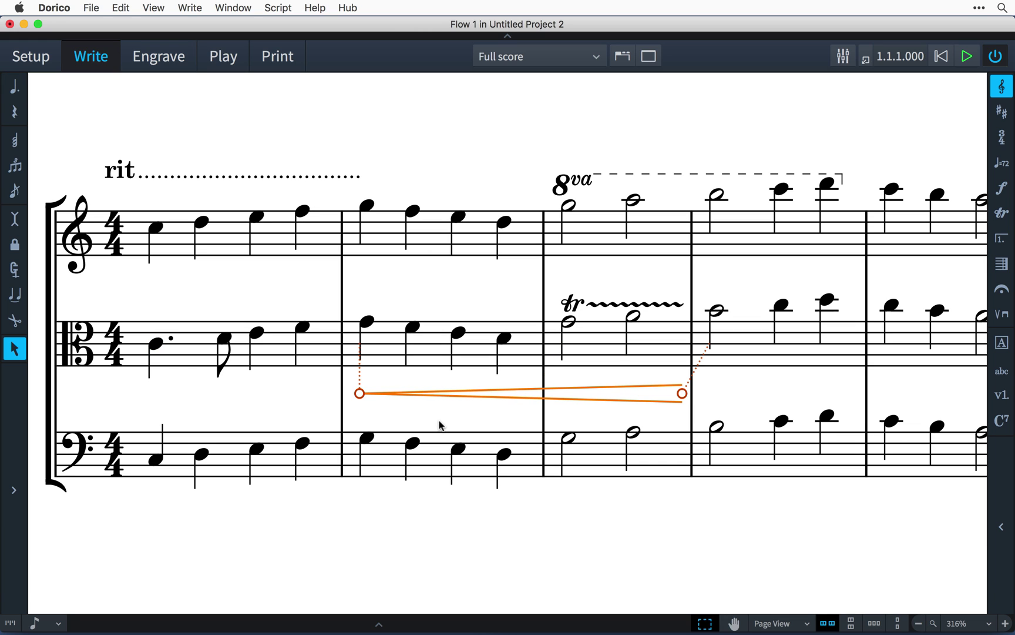
key("super+shift+alt+Right")
key("super+shift+alt+Right")
key("super+shift+alt+Right")
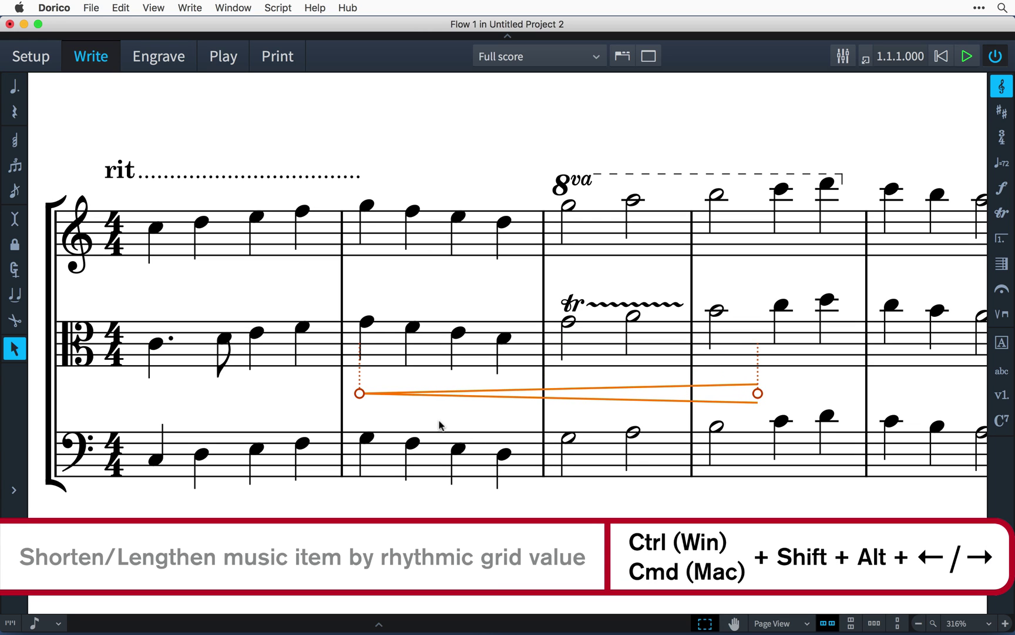
key("super+shift+alt+Right")
key("super+shift+alt+Left")
key("super+shift+alt+Left")
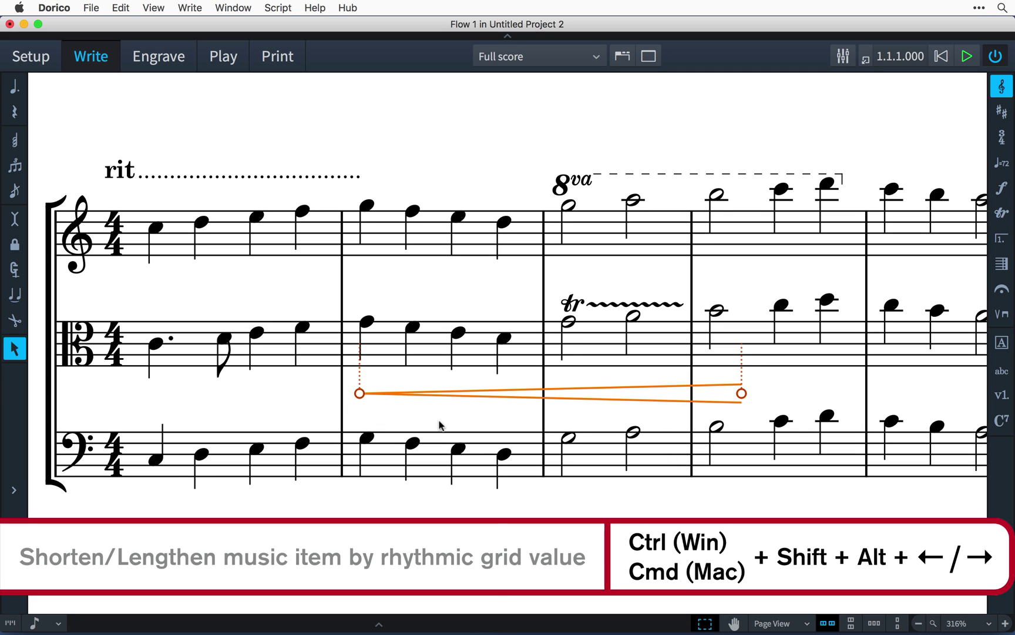
key("super+shift+alt+Left")
key("super+shift+alt+Left")
key("super+shift+alt+Left")
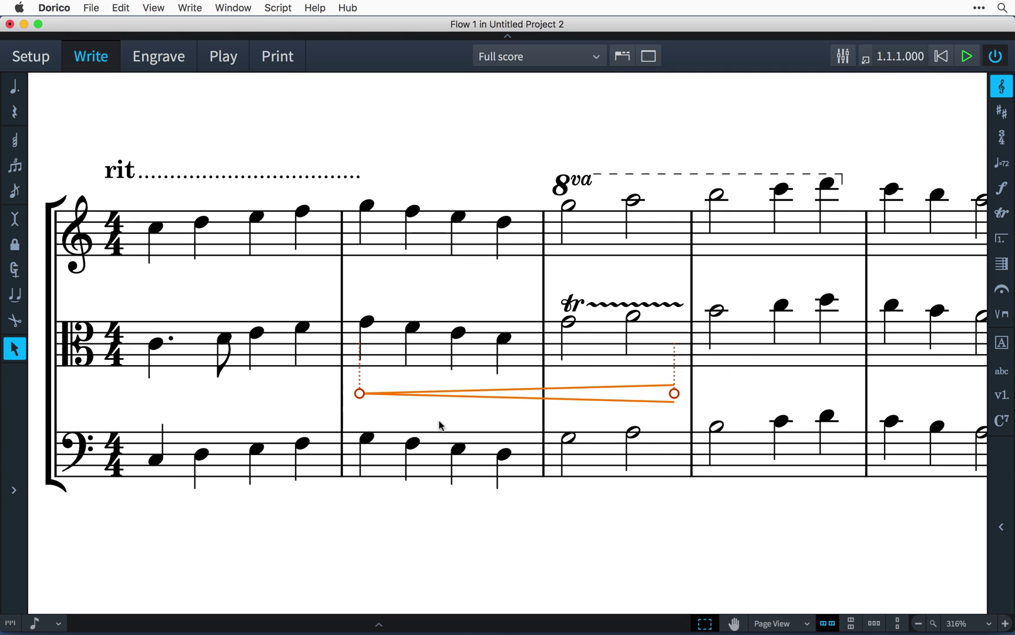
key("super+shift+alt+Left")
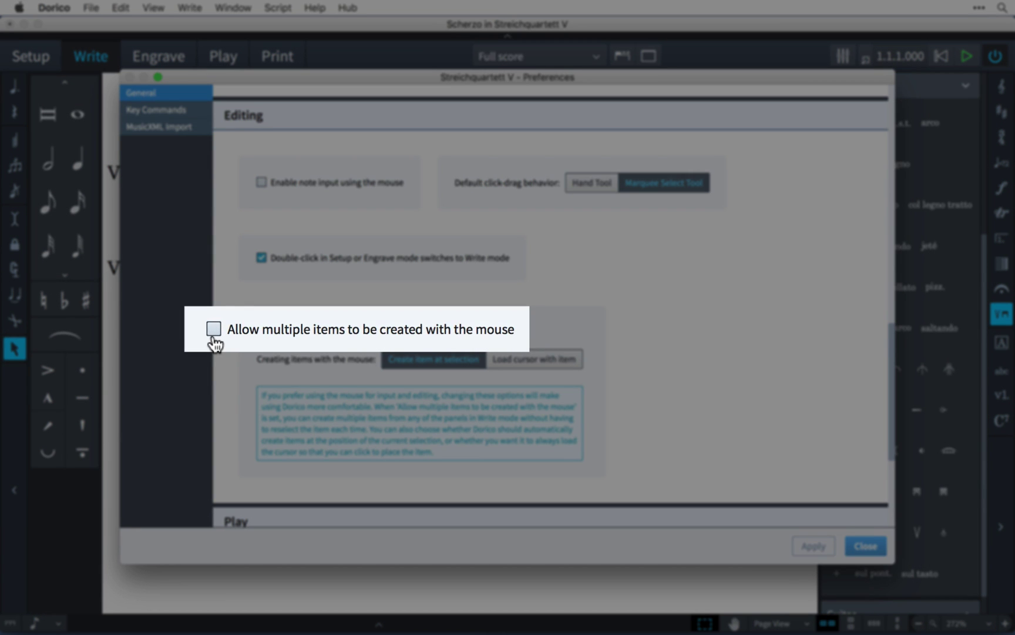
Enable 'Allow multiple items to be created with the mouse' in Preferences and apply it
left_click(261, 329)
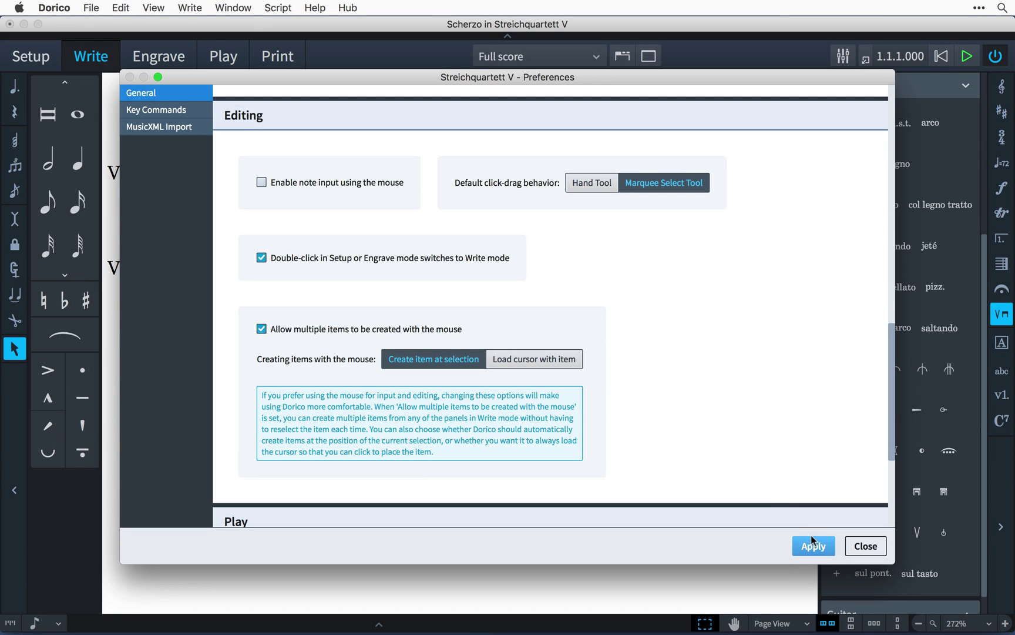
left_click(813, 543)
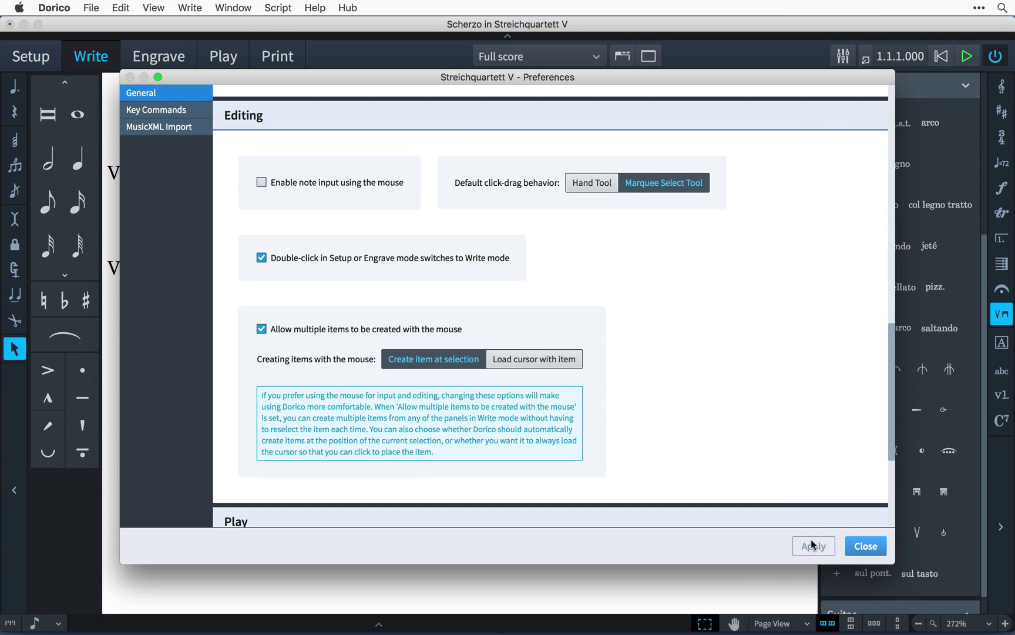
left_click(859, 545)
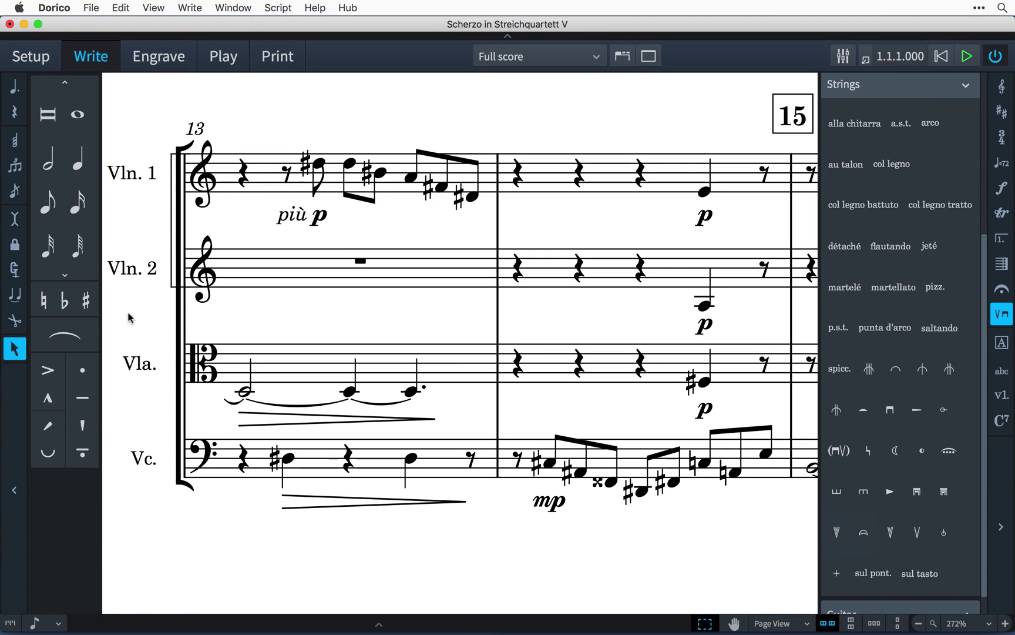
Slur the first violin's bar-13 phrase and the cello's eighth-note run
left_click(65, 334)
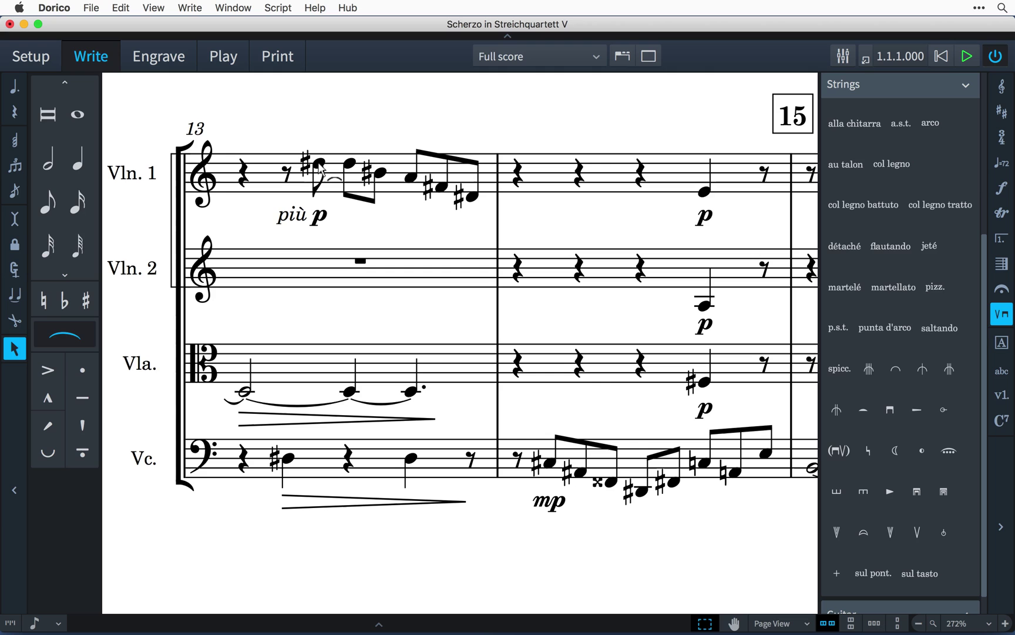
left_click_drag(318, 170, 477, 167)
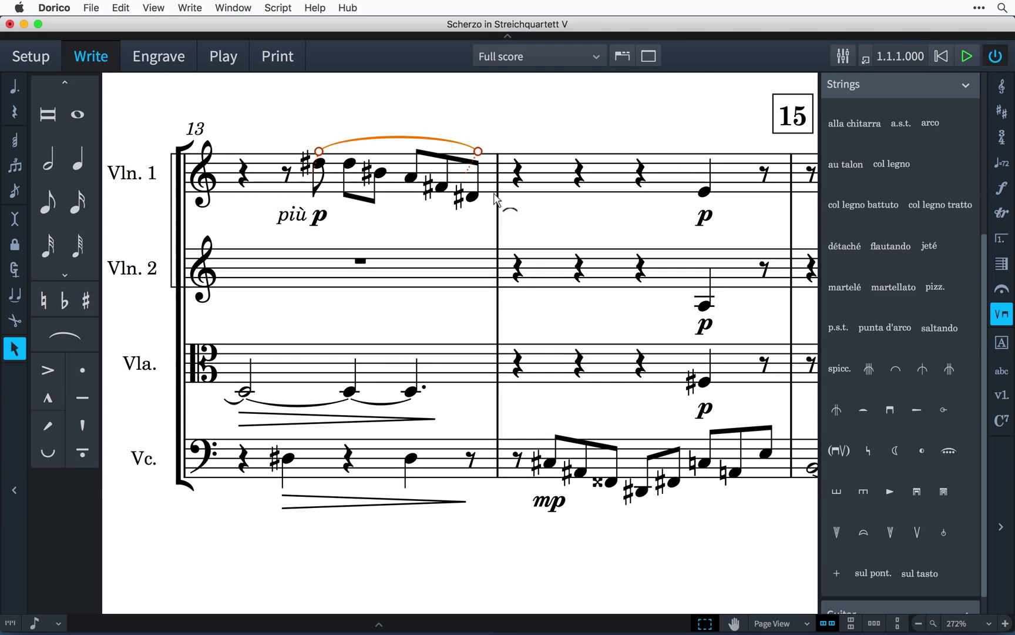
left_click_drag(554, 470, 764, 481)
Add down-bow marks to the cello's D#, D and the next bar's first note
left_click(768, 520)
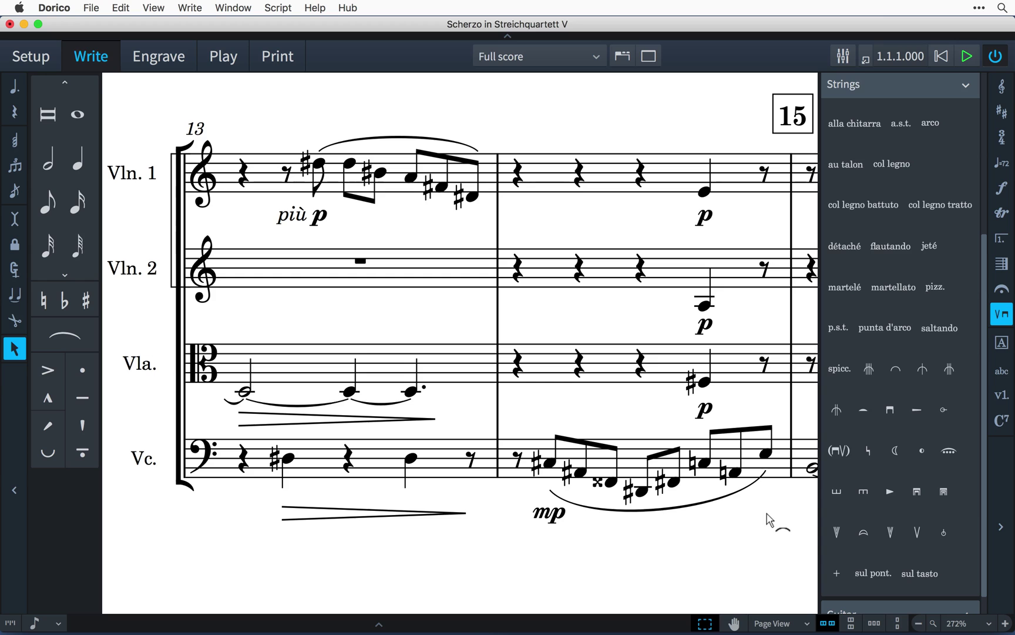
left_click(890, 410)
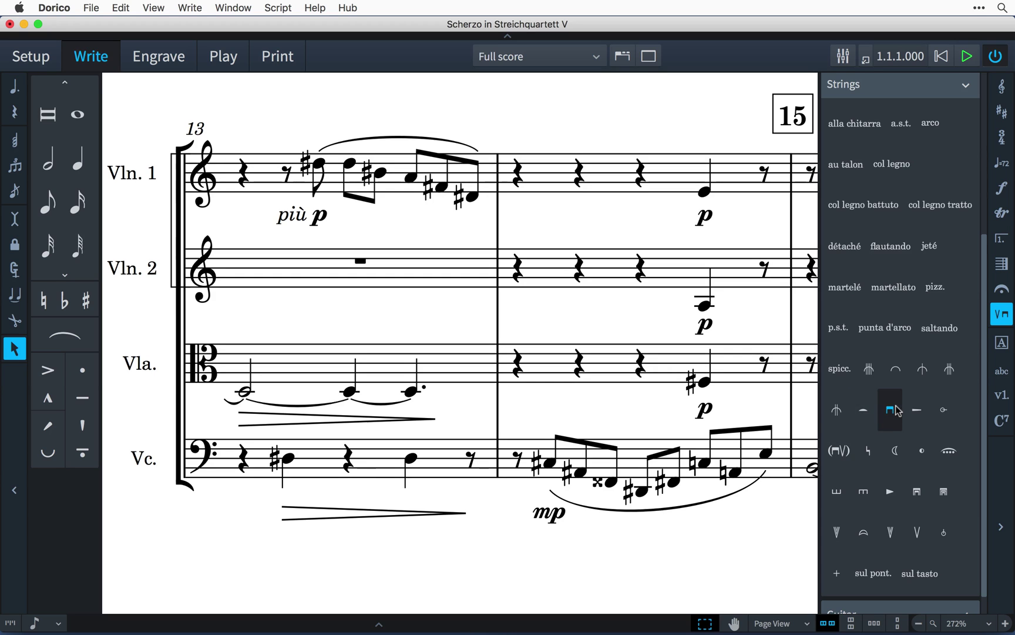
left_click(288, 458)
left_click(411, 457)
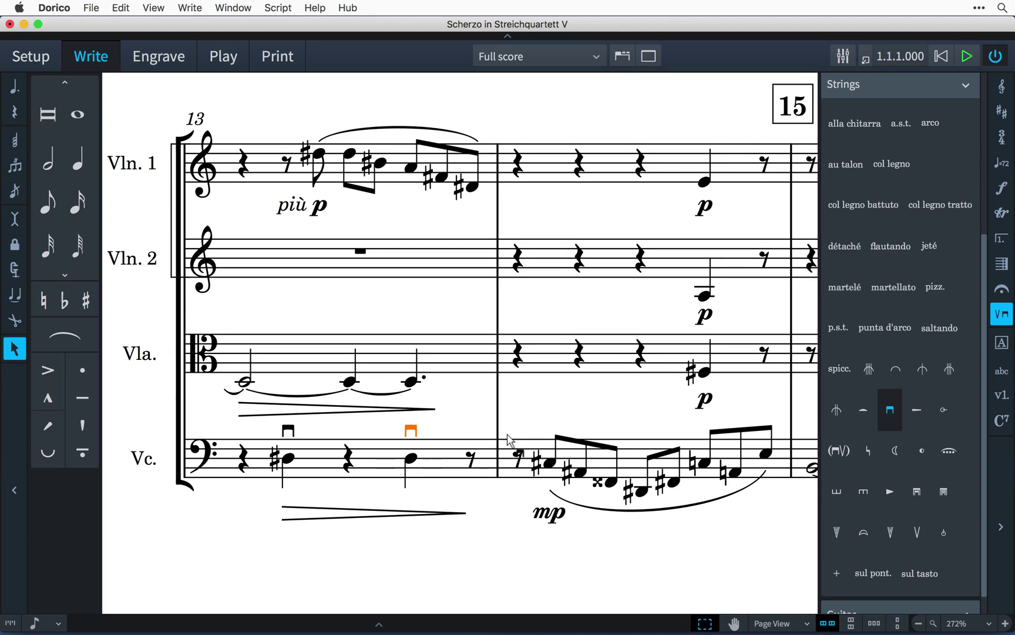
left_click(548, 463)
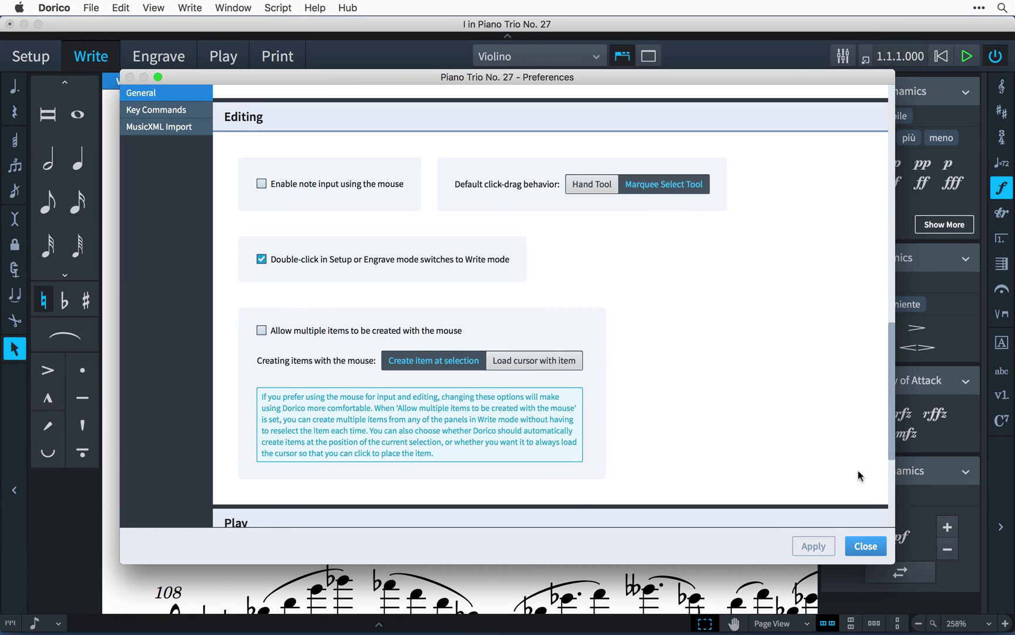
Close Preferences, add a p dynamic to the selected notes, then undo it
left_click(864, 546)
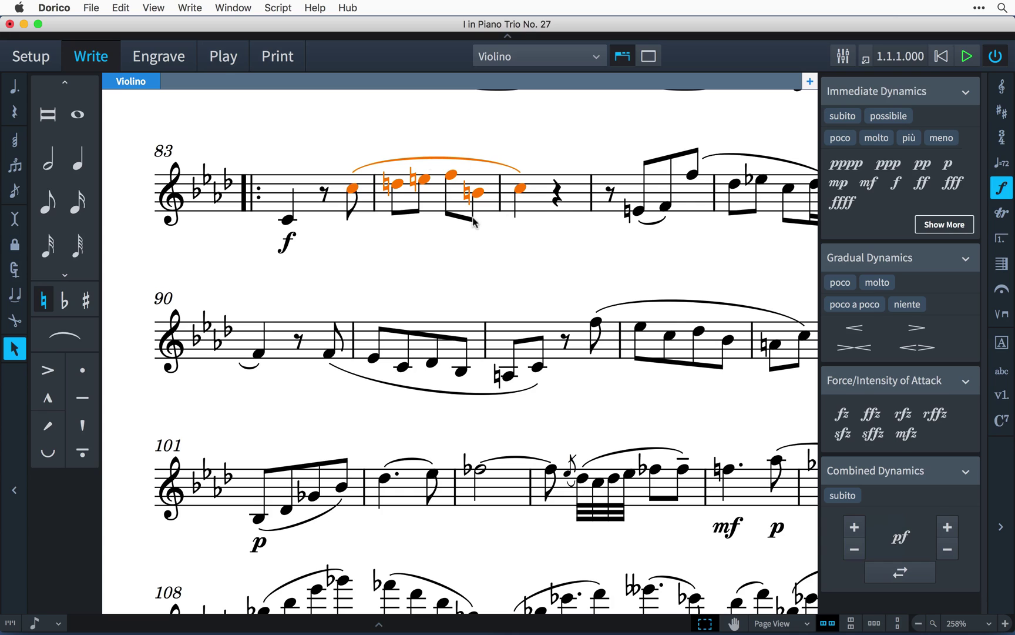
left_click(948, 164)
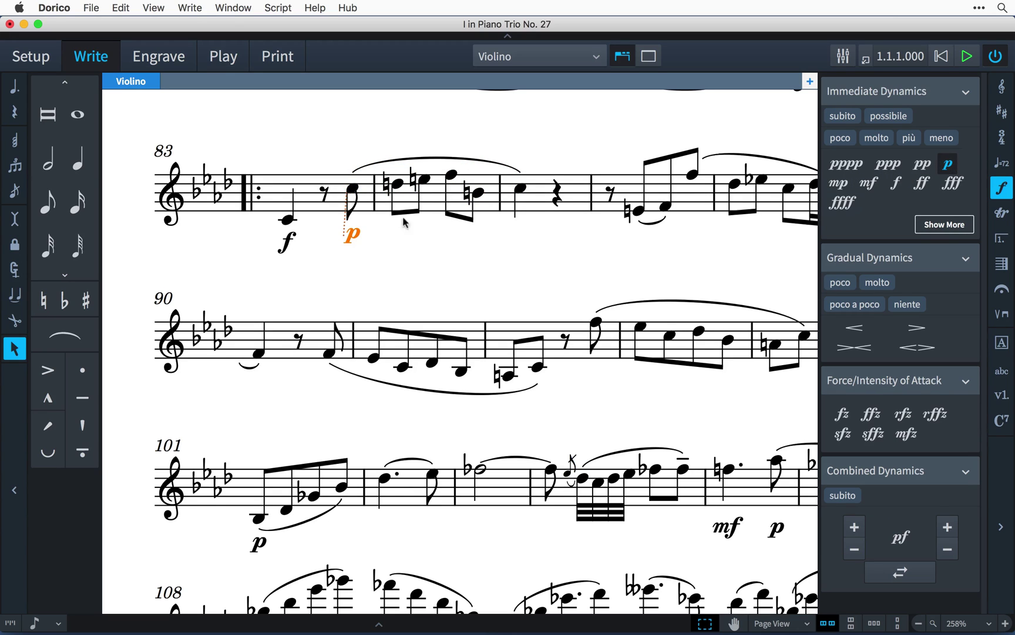
key("super+z")
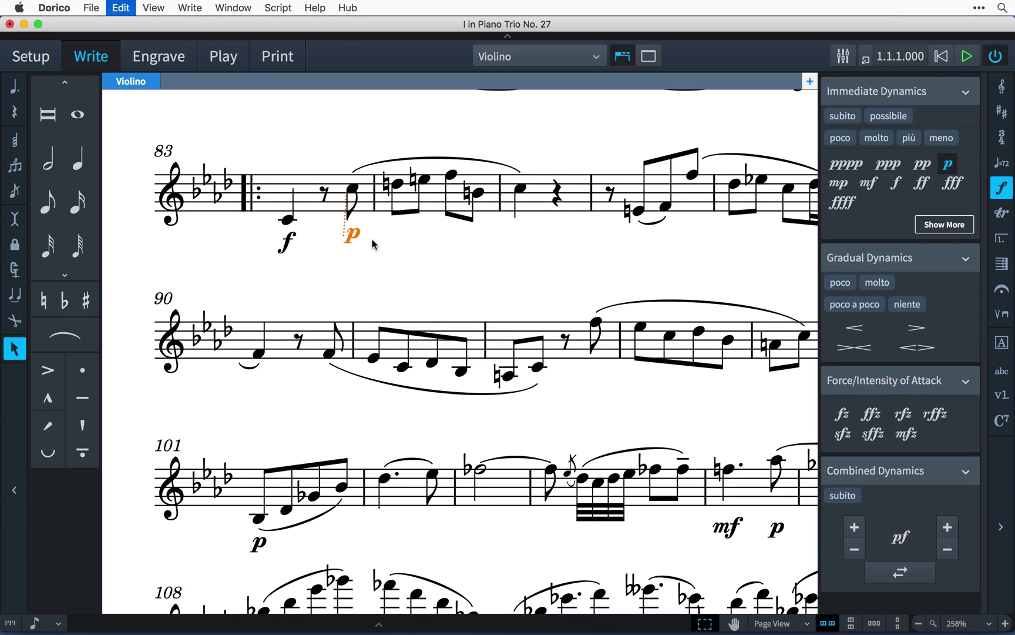
Enable 'Load cursor with item' in Preferences, then place a p under the second system's eighth note
key("super+comma")
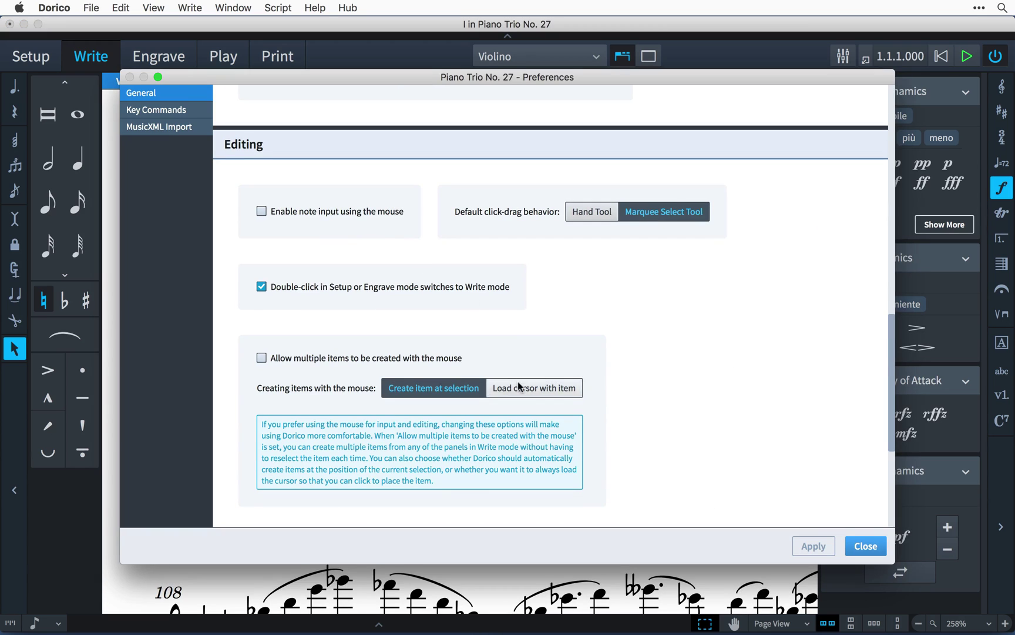
left_click(519, 387)
left_click(825, 542)
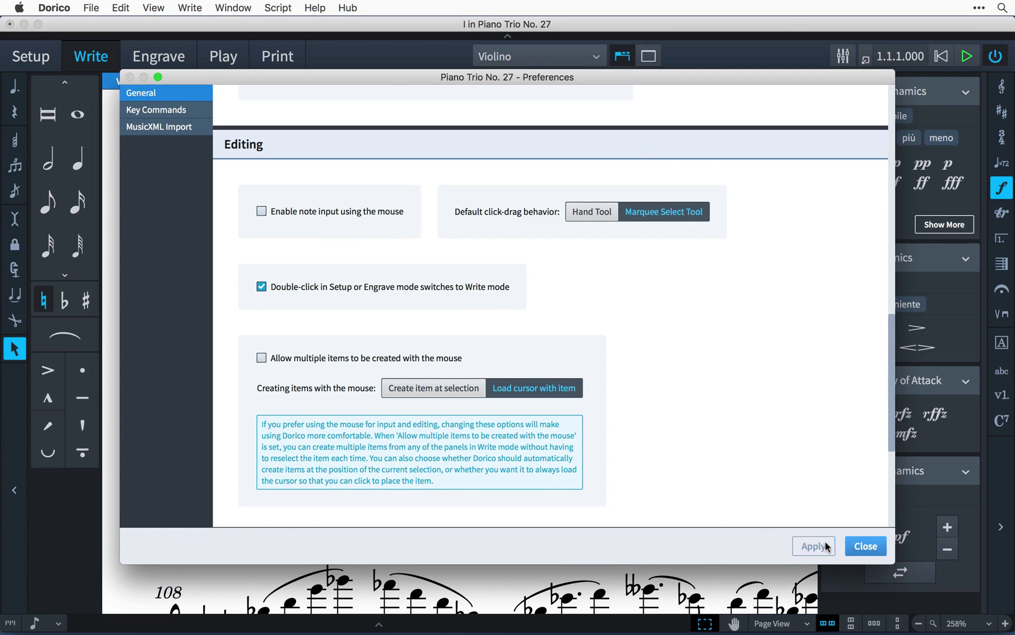
left_click(857, 545)
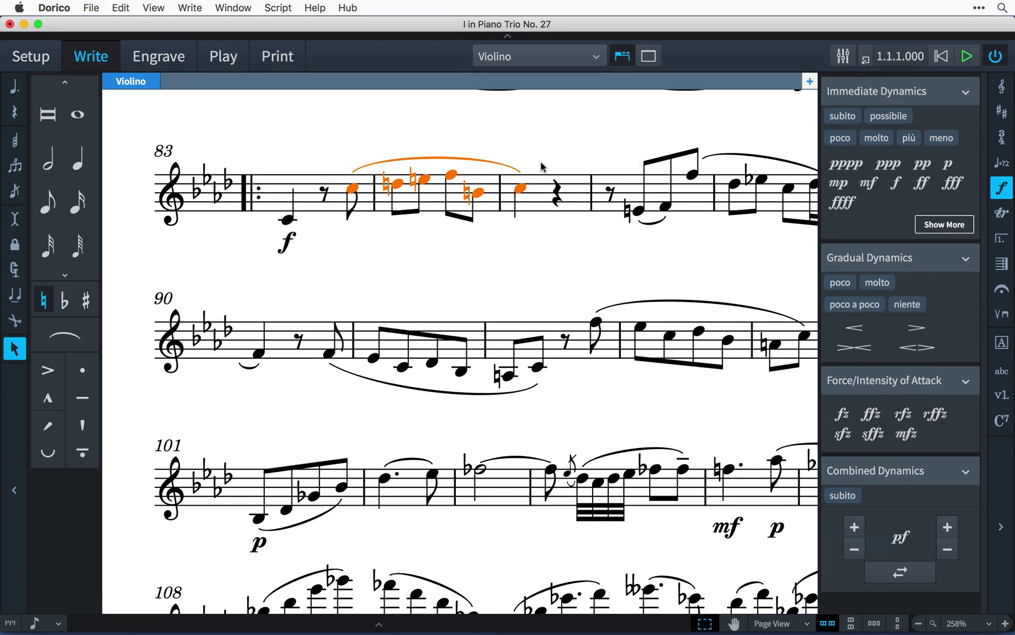
left_click(948, 164)
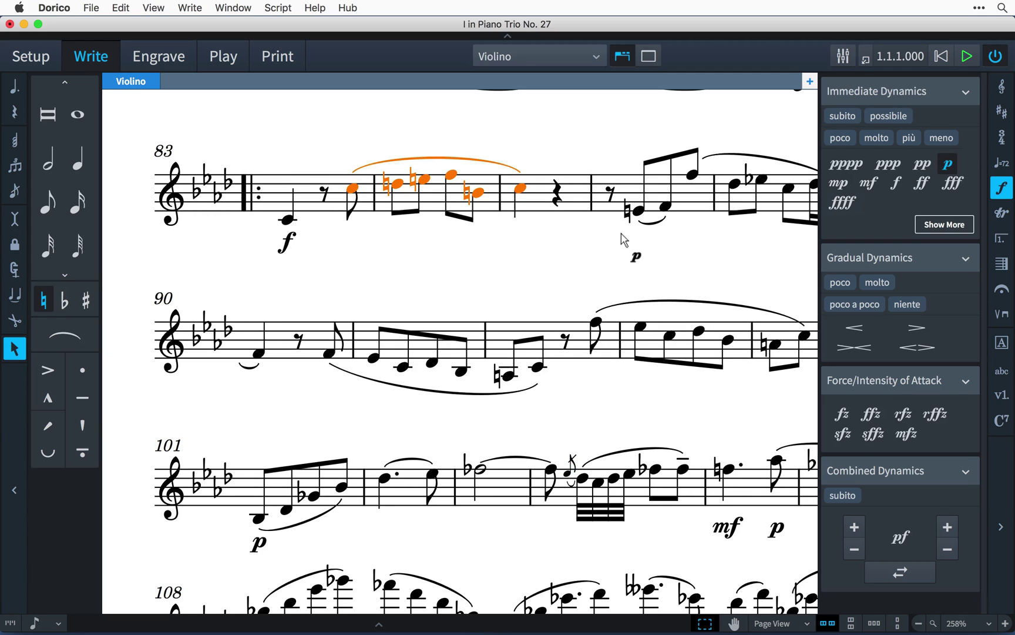
left_click(595, 327)
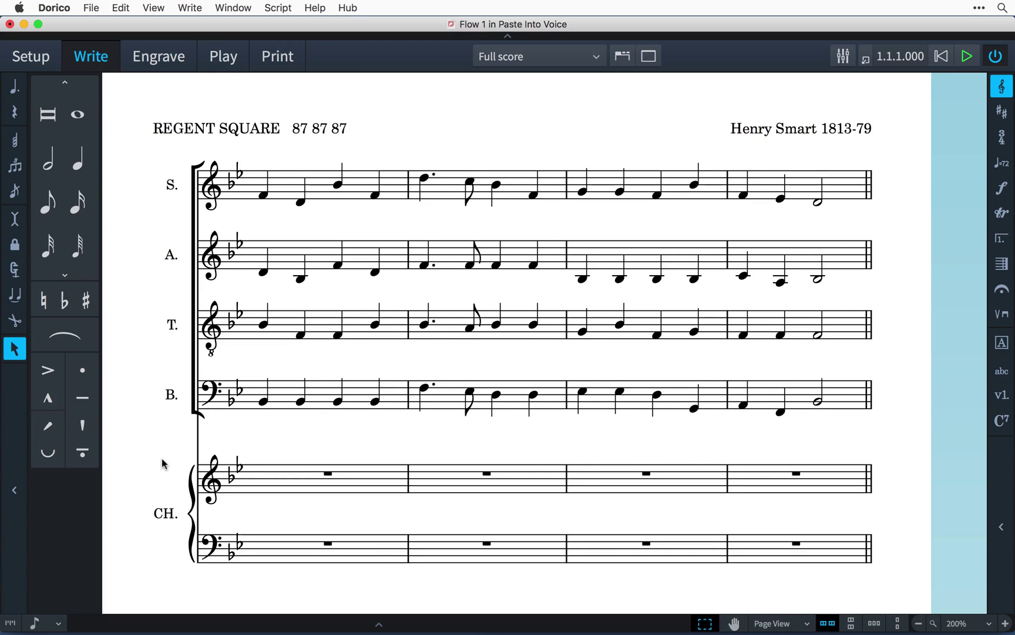
Copy the soprano line, bars 1–4, into the CH. treble staff
left_click(288, 195)
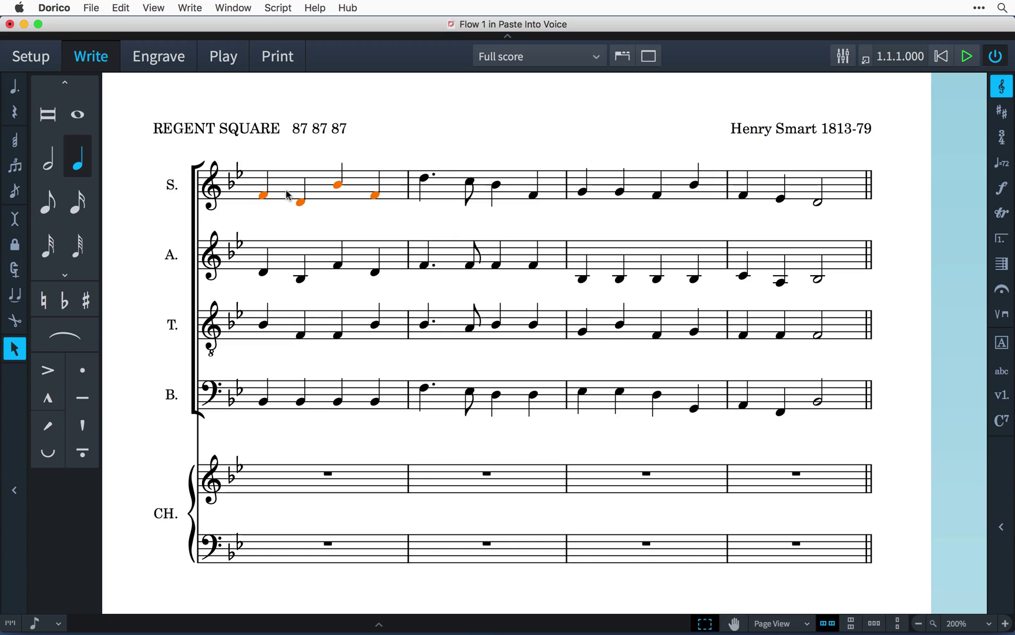
left_click(841, 183, "shift")
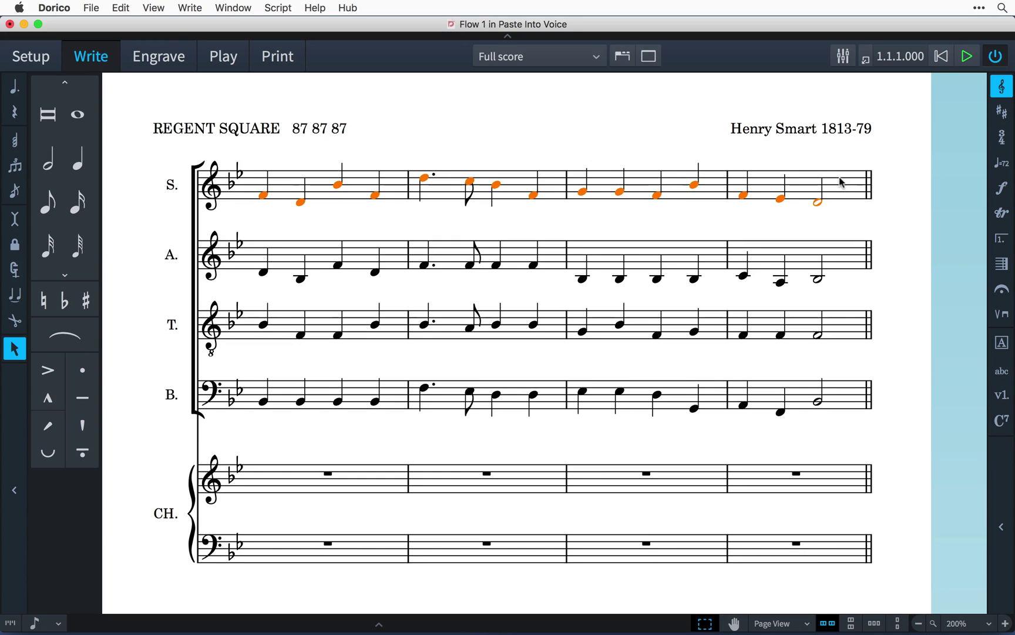
left_click(260, 480, "alt")
Paste the tenor bars 1–4 into the CH. bass staff, then select the whole alto line
left_click(288, 325)
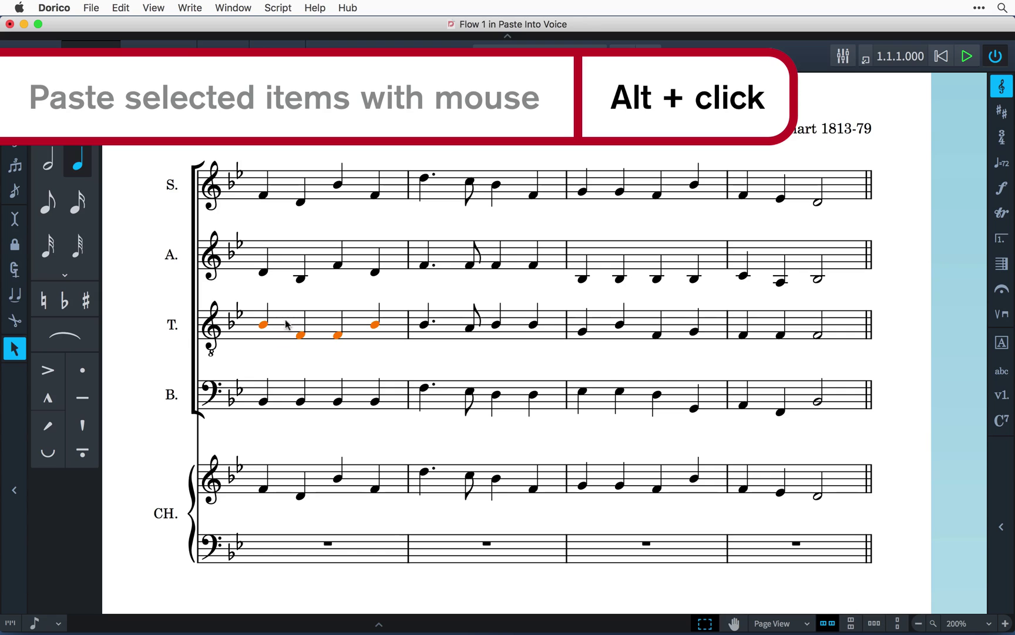
left_click(846, 322, "shift")
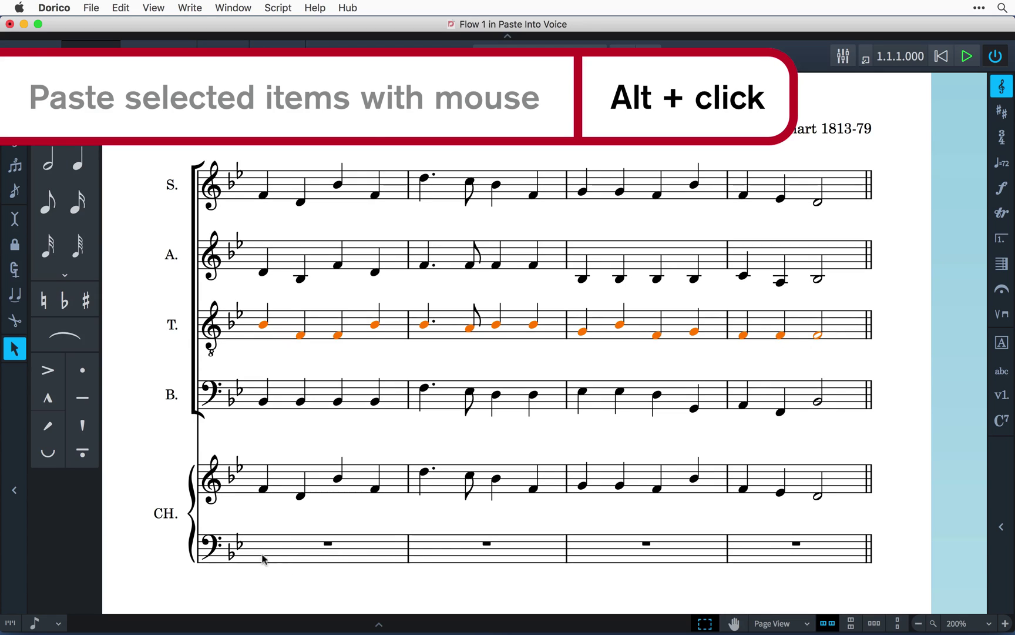
left_click(262, 546, "alt")
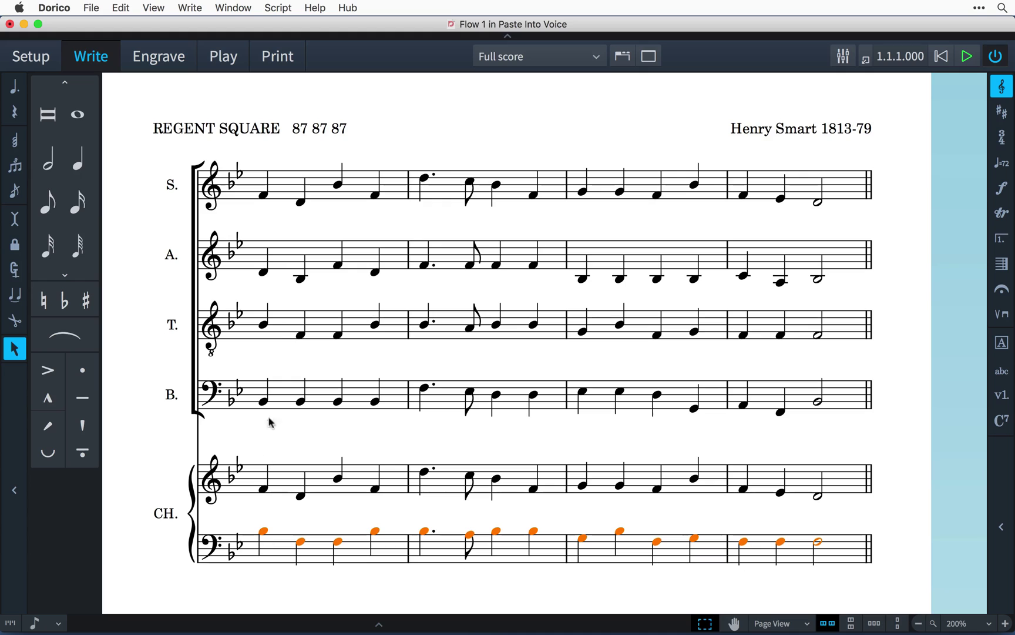
left_click(286, 265)
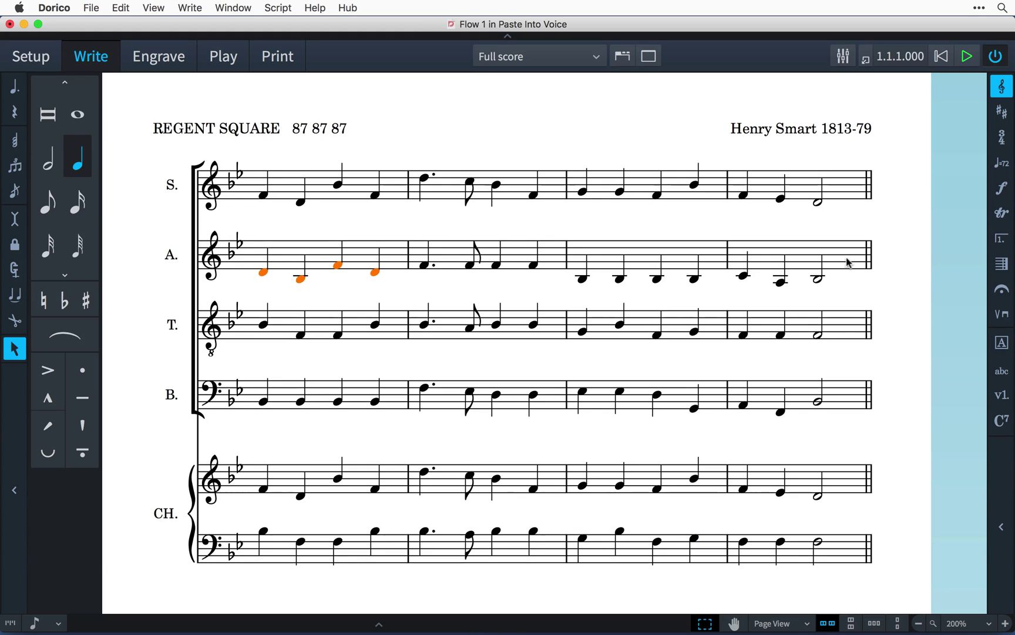
left_click(821, 277, "shift")
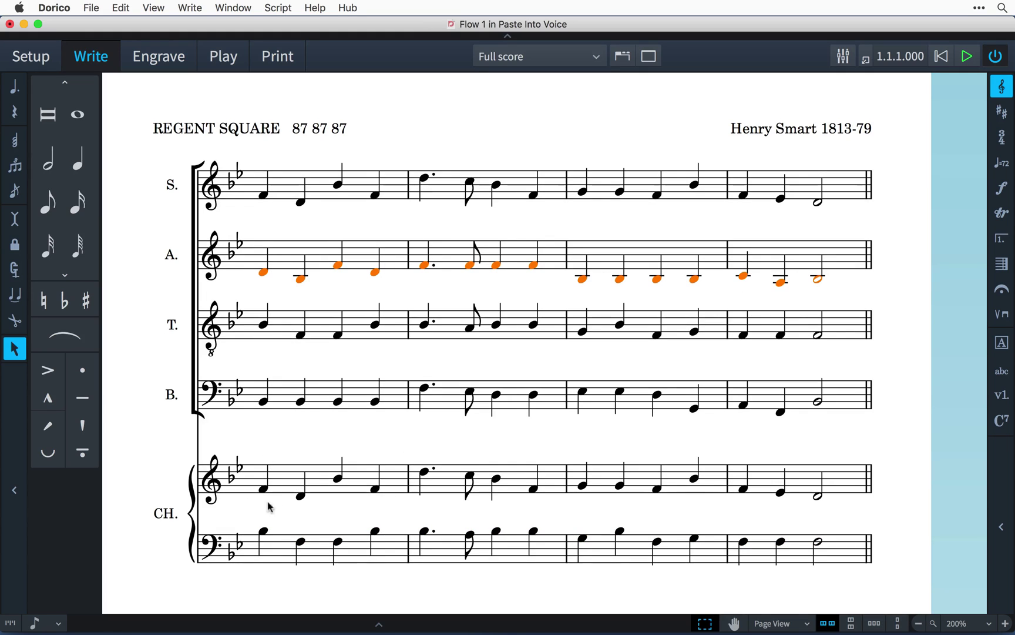
Paste the copied alto into the CH. treble staff as a new down-stem voice
right_click(293, 268)
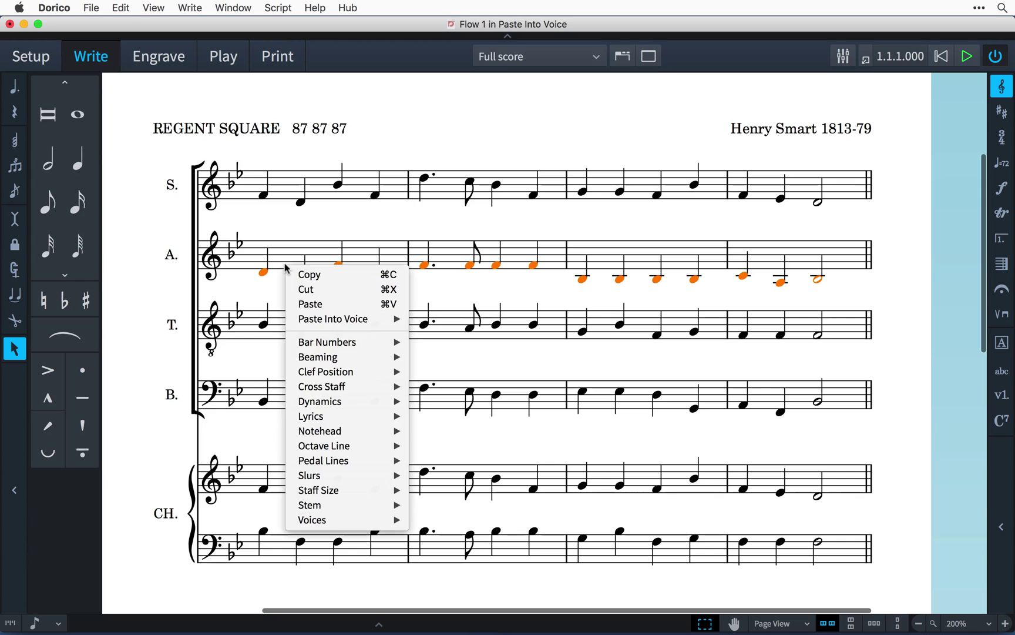
left_click(308, 275)
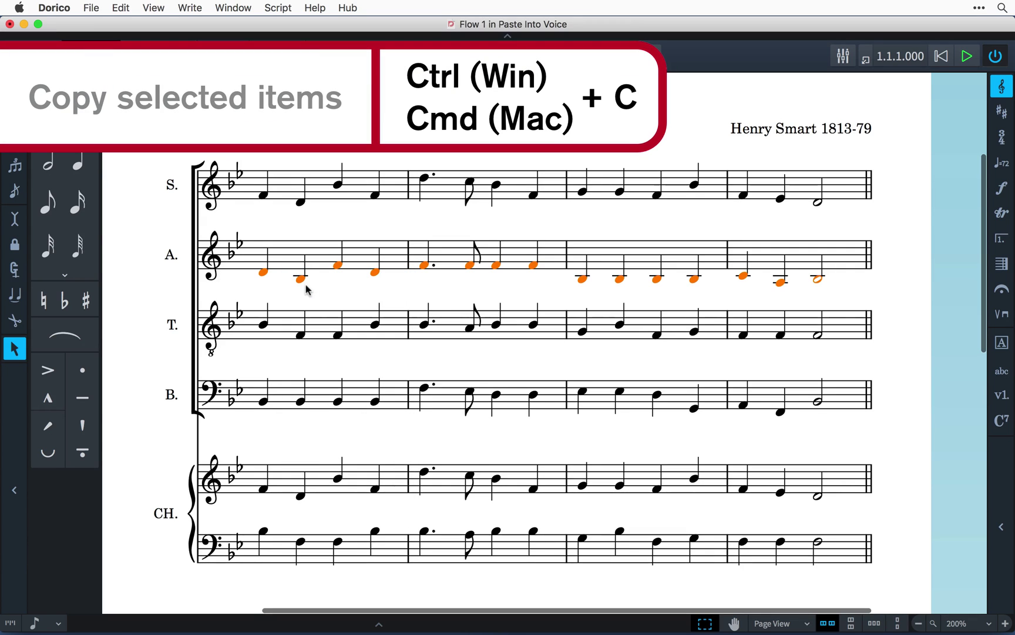
left_click(263, 490)
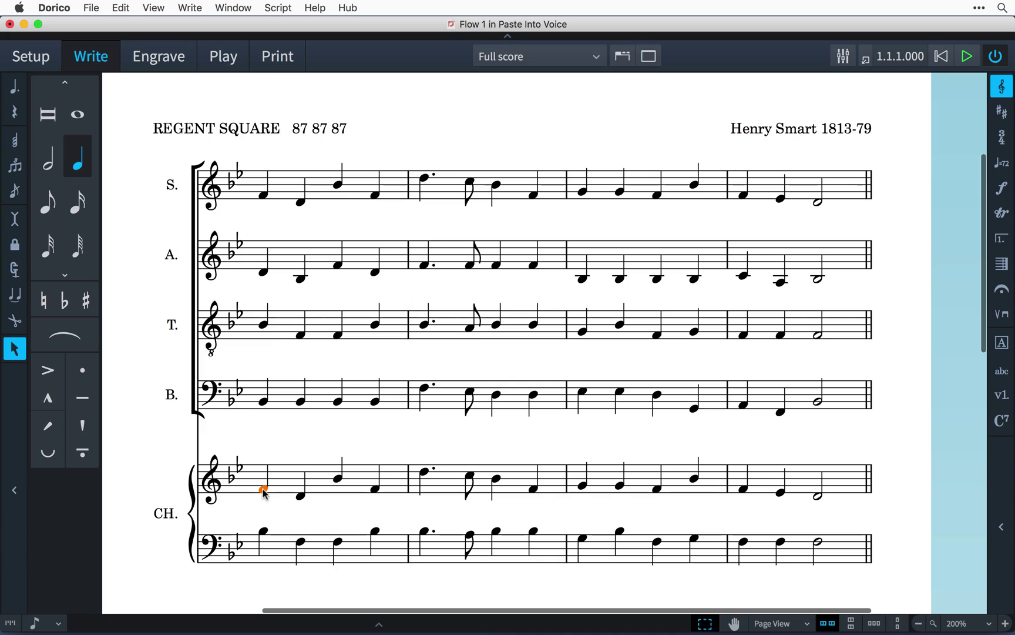
right_click(263, 491)
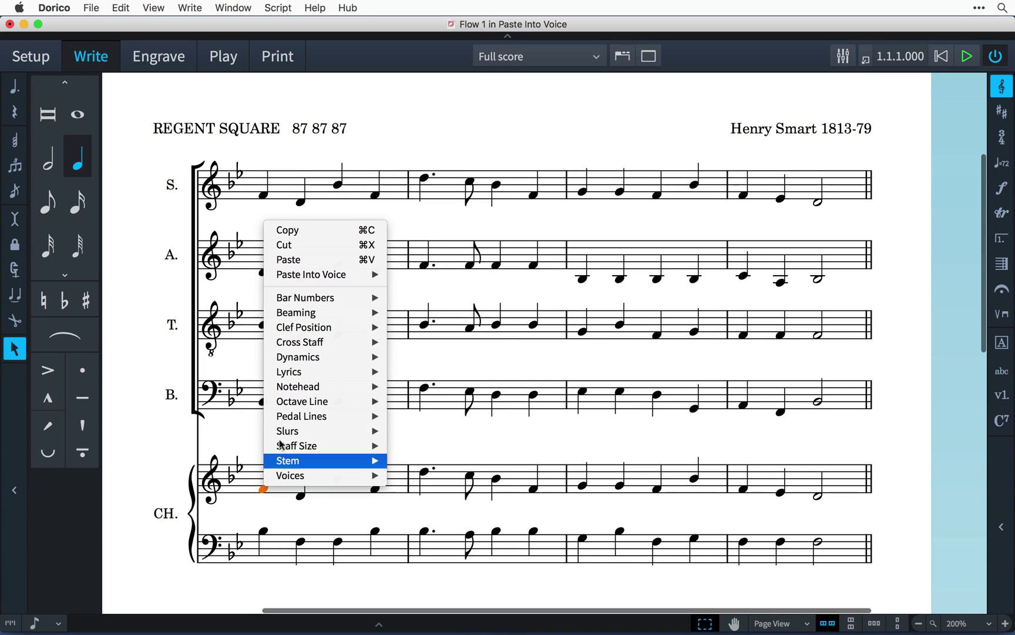
mouse_move(358, 279)
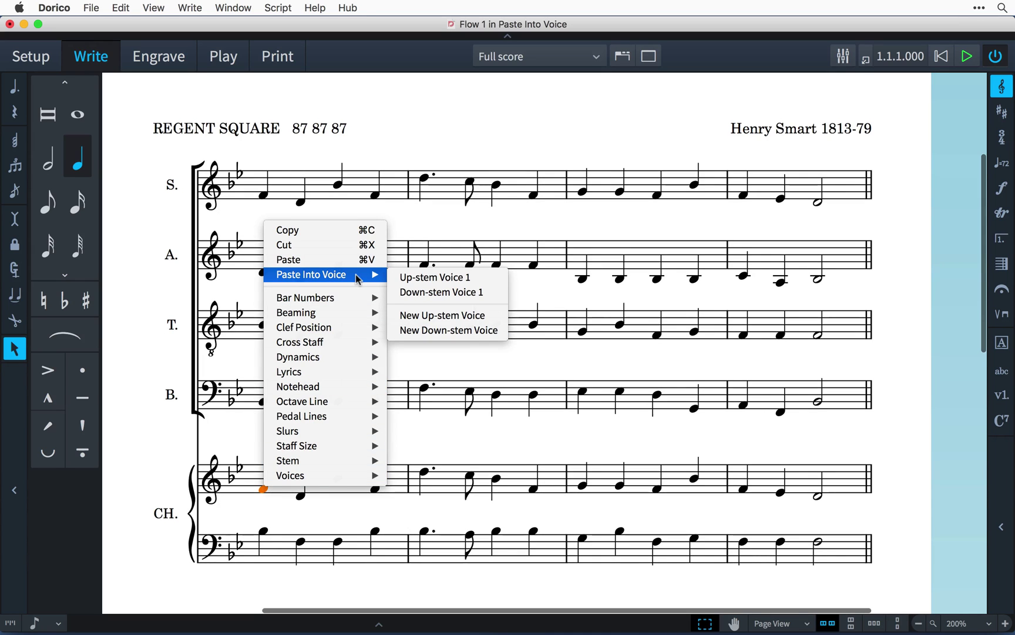
left_click(441, 331)
Copy the whole bass part and paste it into the CH. bass staff as a new down-stem voice
left_click(292, 388)
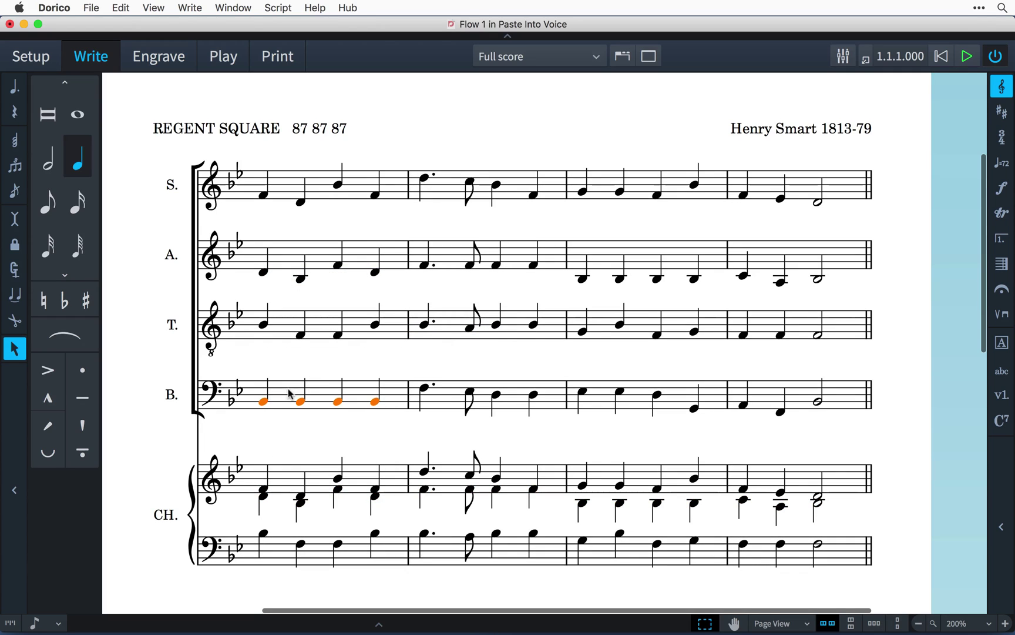
left_click(850, 396, "shift")
right_click(849, 397)
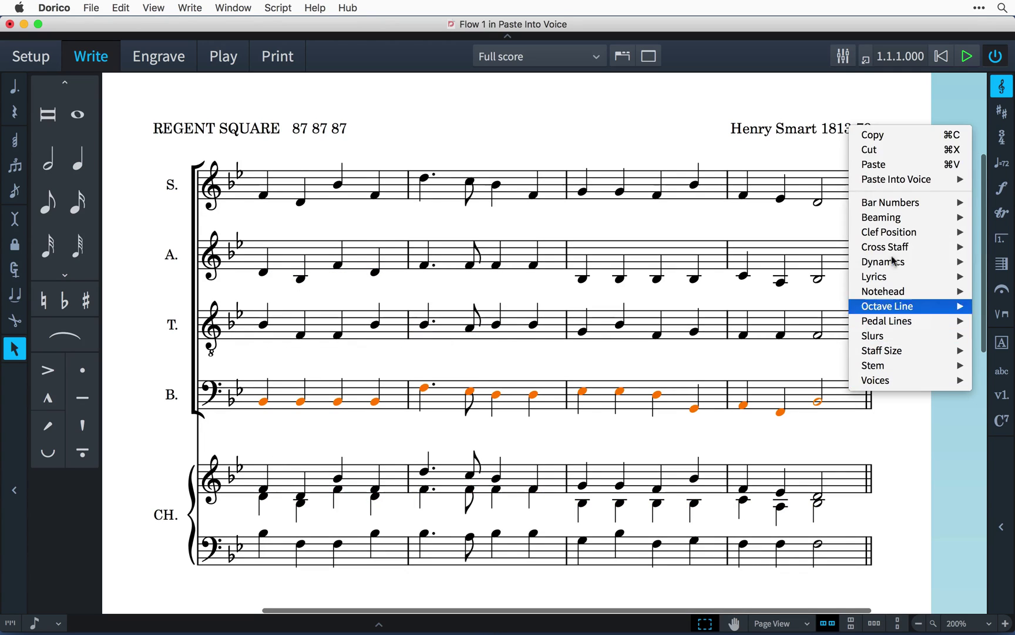
left_click(901, 135)
left_click(264, 533)
right_click(264, 533)
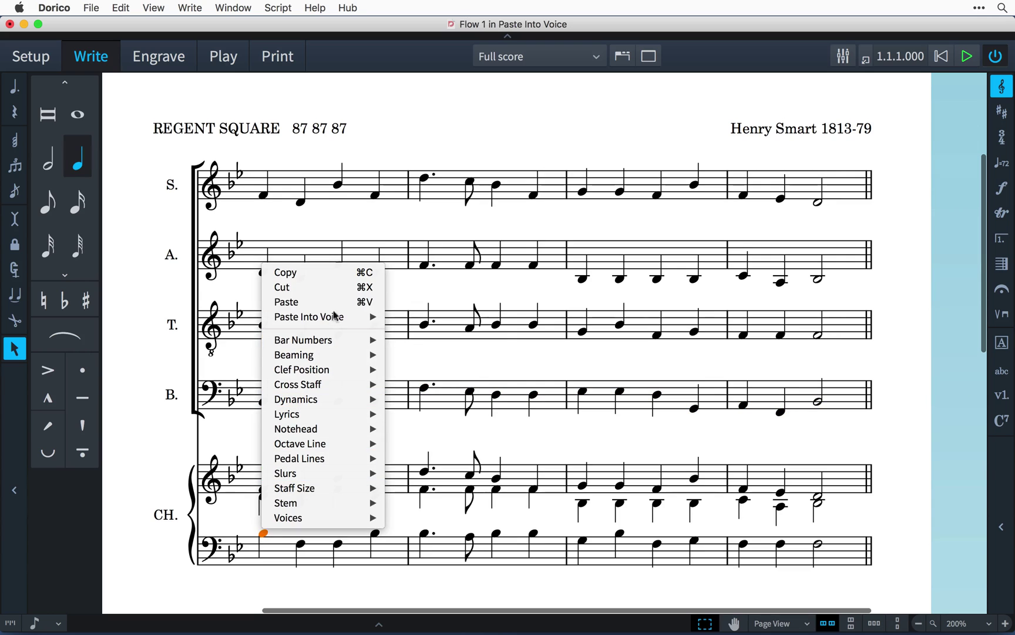
mouse_move(335, 317)
left_click(429, 374)
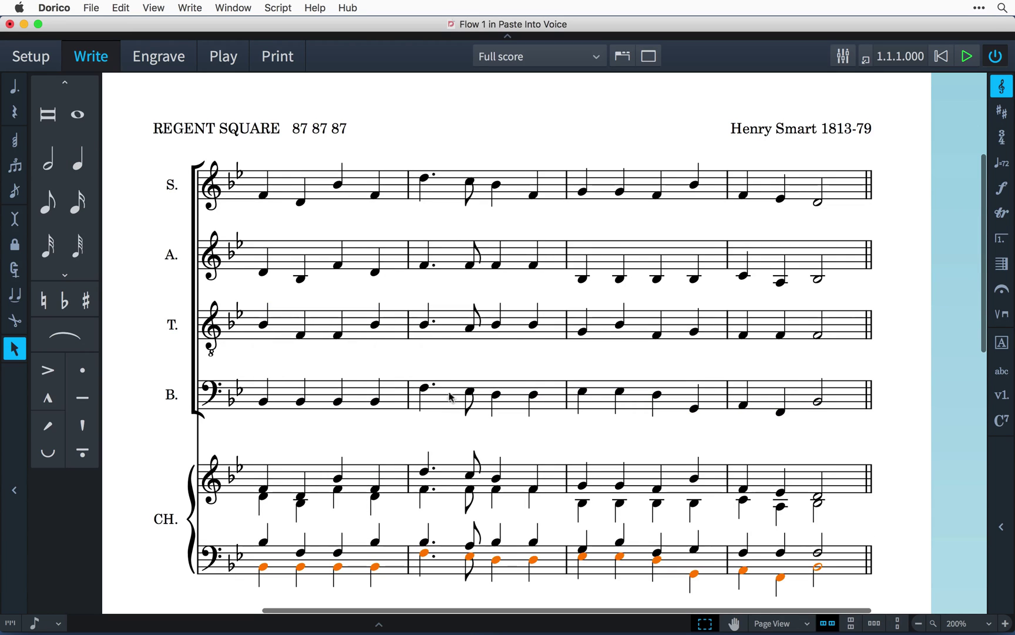
Move the treble notes of bars 1–2 into a new down-stem voice
left_click(510, 442)
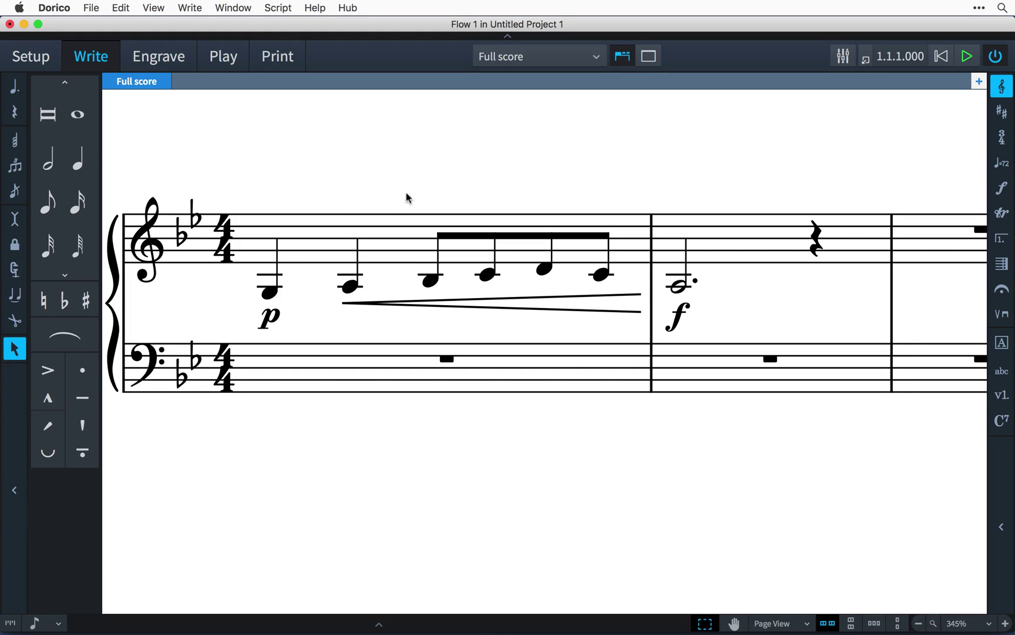
left_click(337, 242)
left_click(728, 251, "shift")
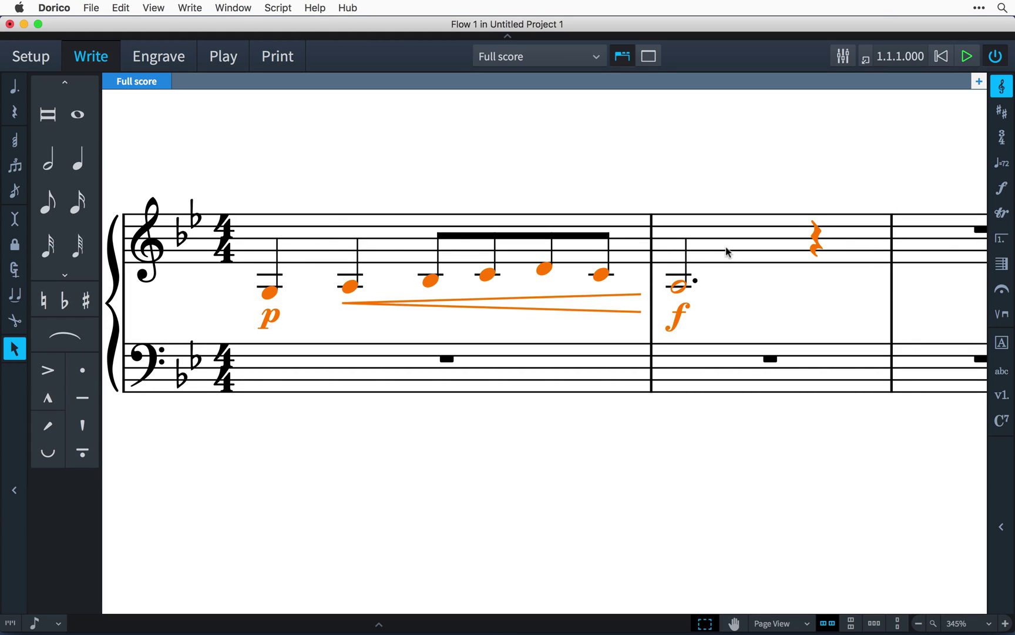
right_click(340, 180)
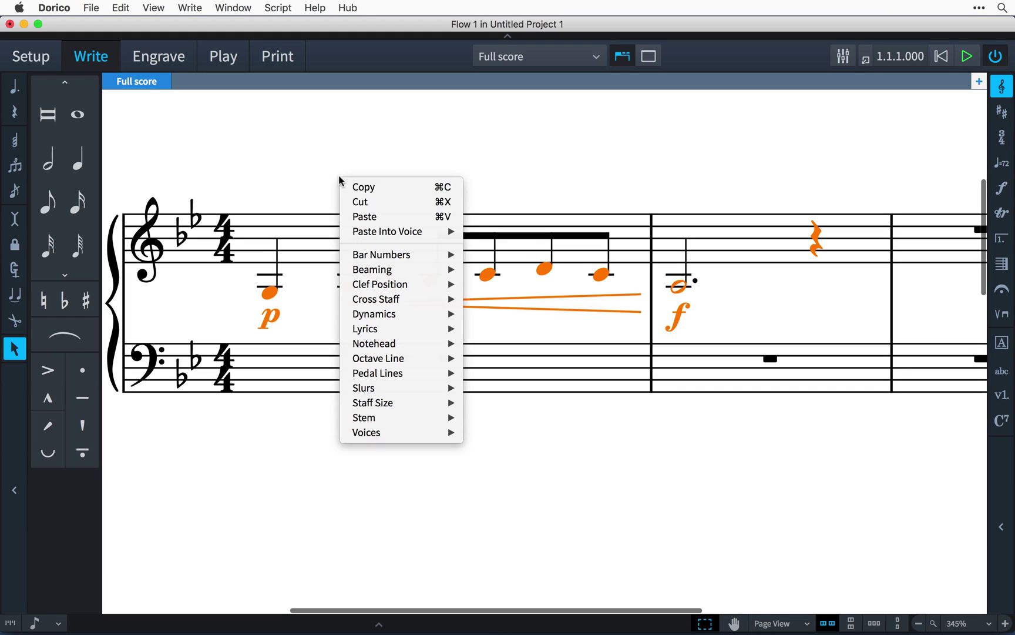
mouse_move(427, 435)
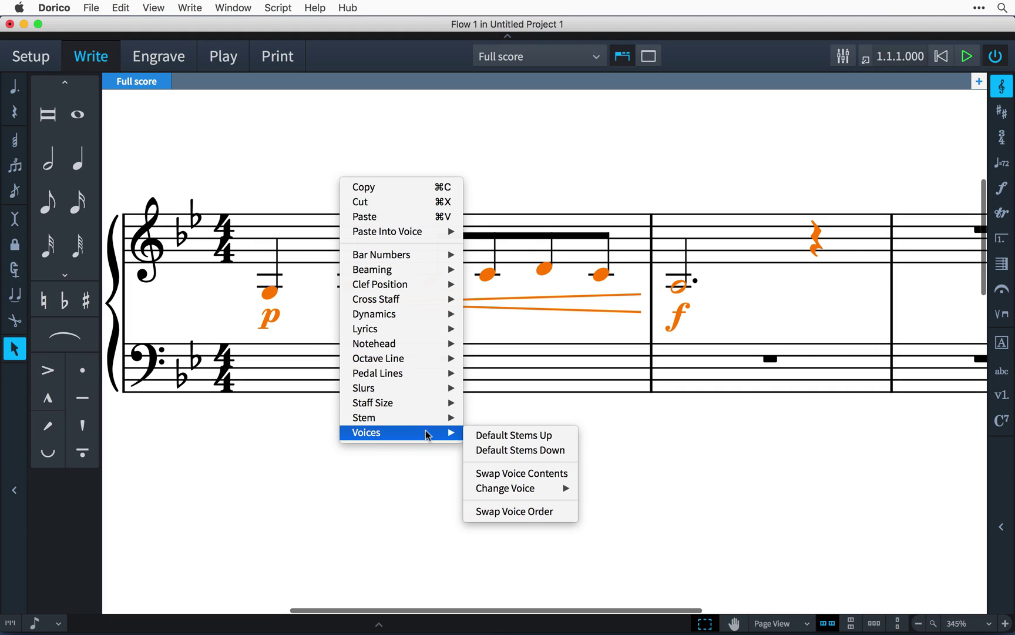
mouse_move(524, 491)
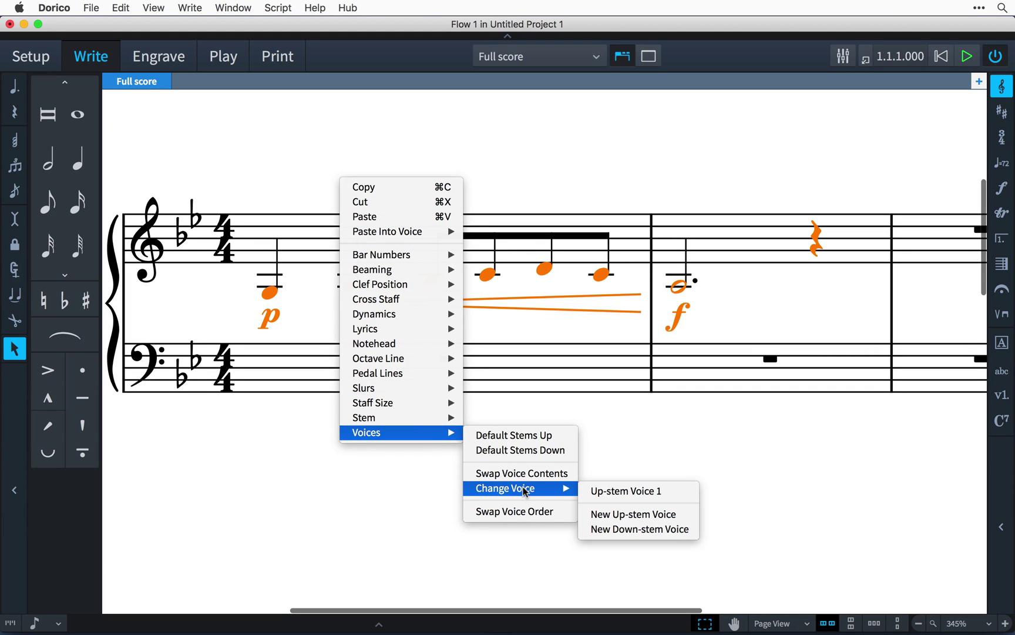
left_click(625, 531)
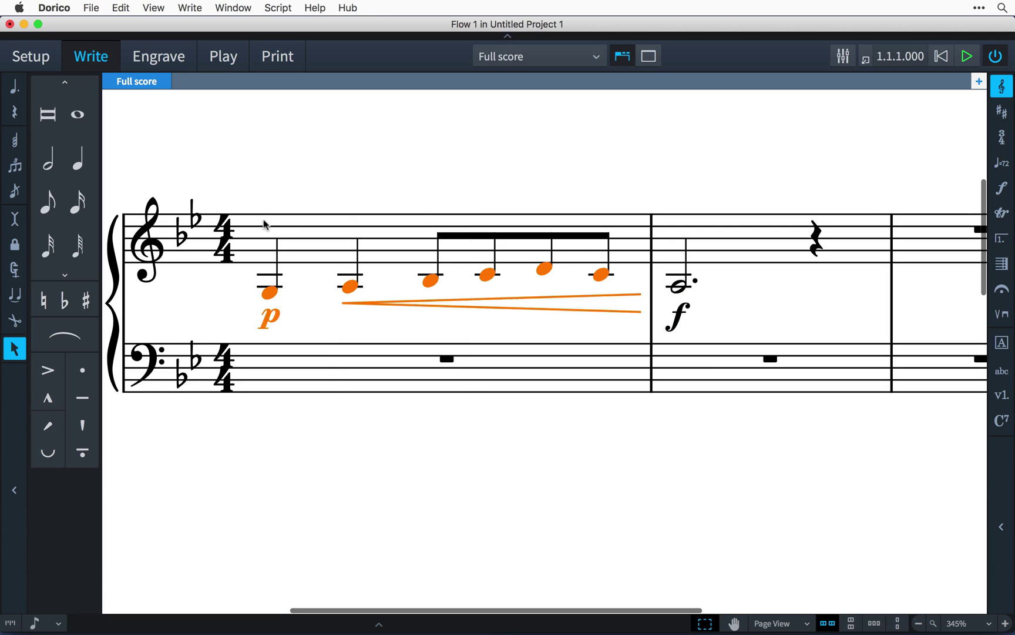
Enter an upper line of E, D, G and a dotted half F♯ in note input
key("shift+n")
key("6")
key("e")
key("5")
key("d")
key("g")
key("6")
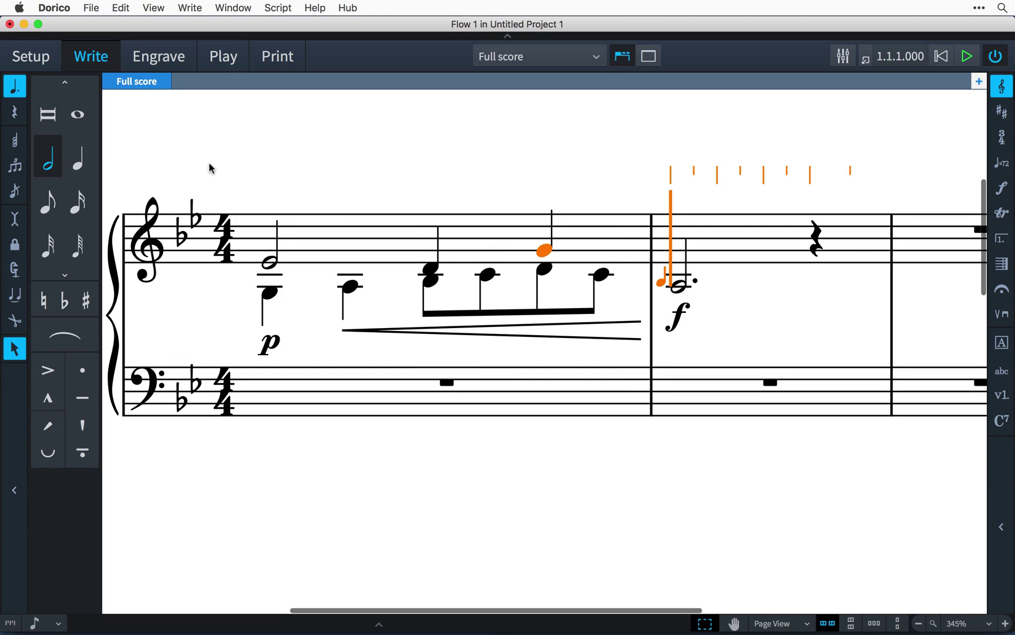
key("period")
key("equal")
key("f")
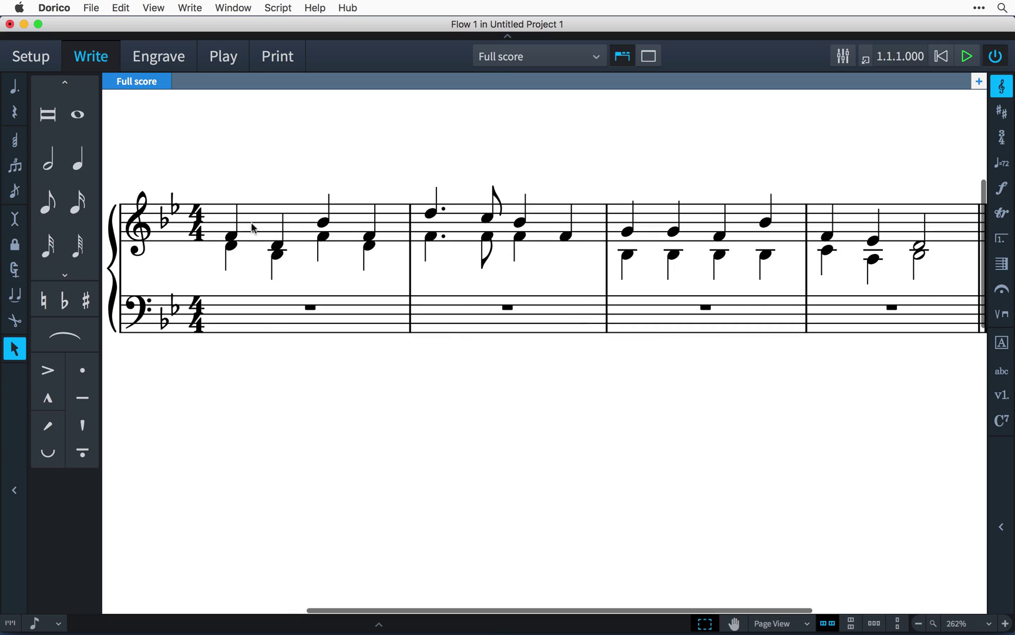
Merge the selected passage through the final half note into up-stem voice 1
key("shift+Right")
left_click(920, 217, "shift")
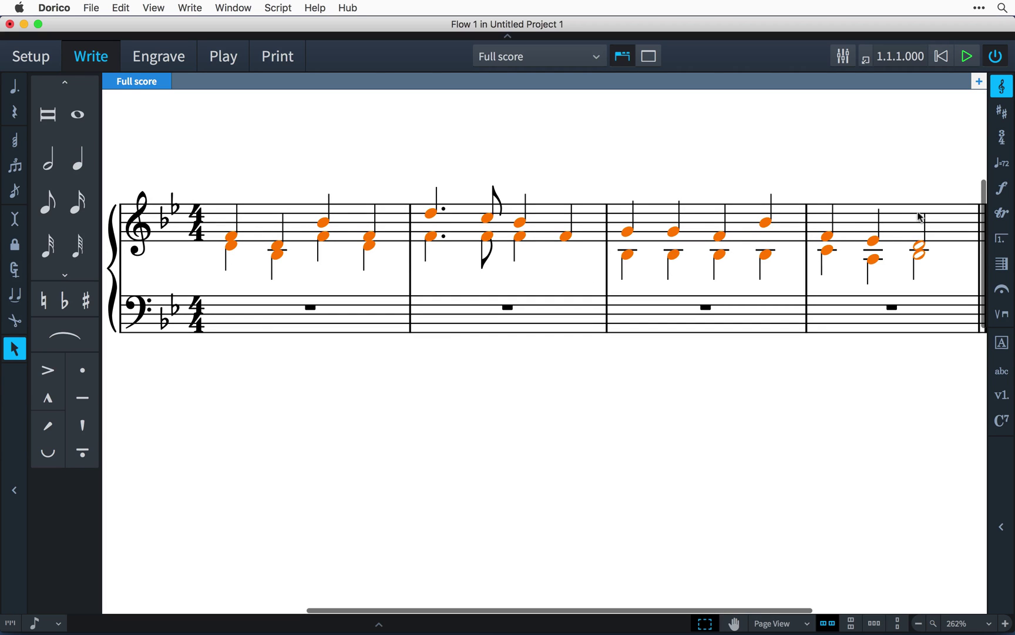
right_click(372, 119)
mouse_move(460, 372)
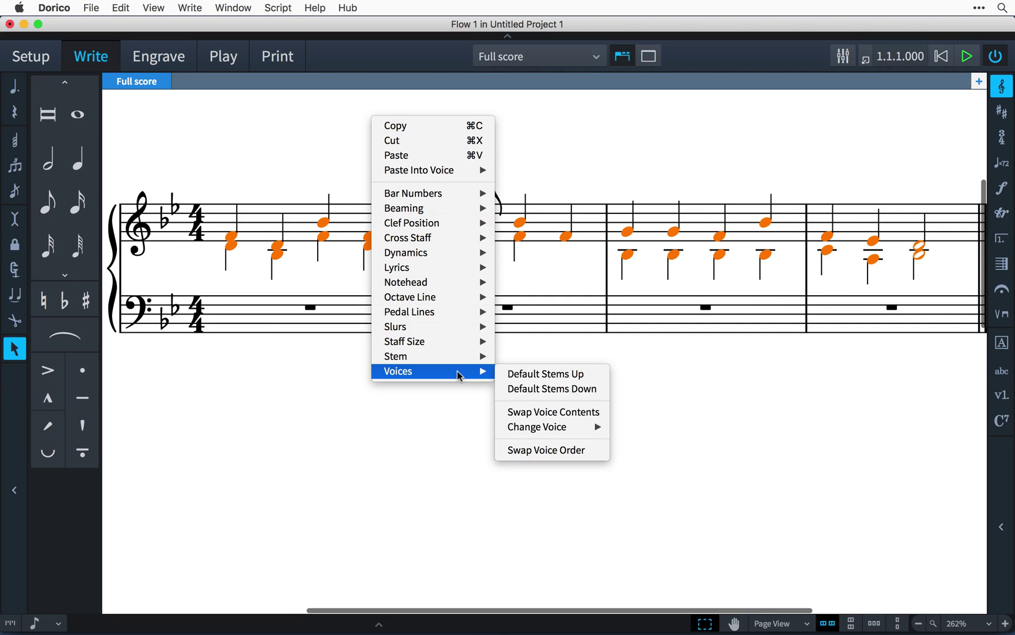
mouse_move(565, 427)
left_click(630, 426)
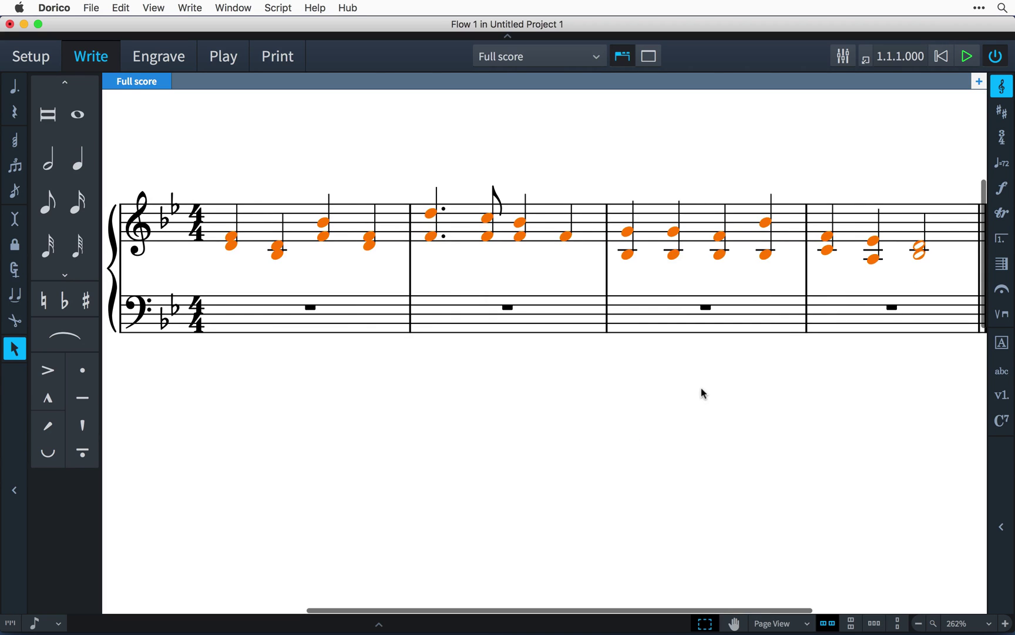
Swap the contents of the two voices in bar 2 of the treble staff
key("Escape")
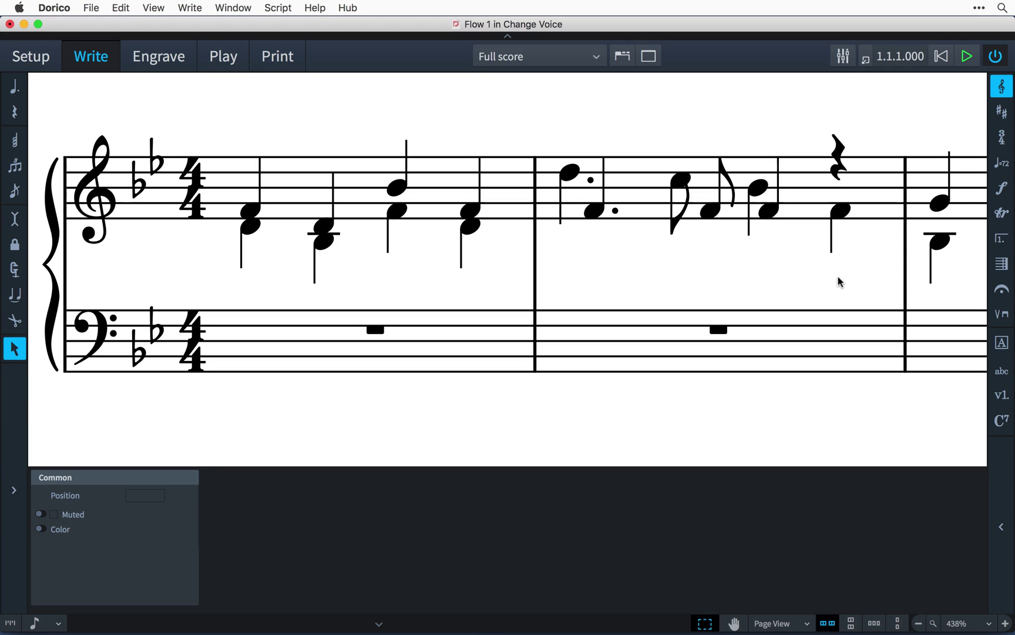
left_click(646, 197)
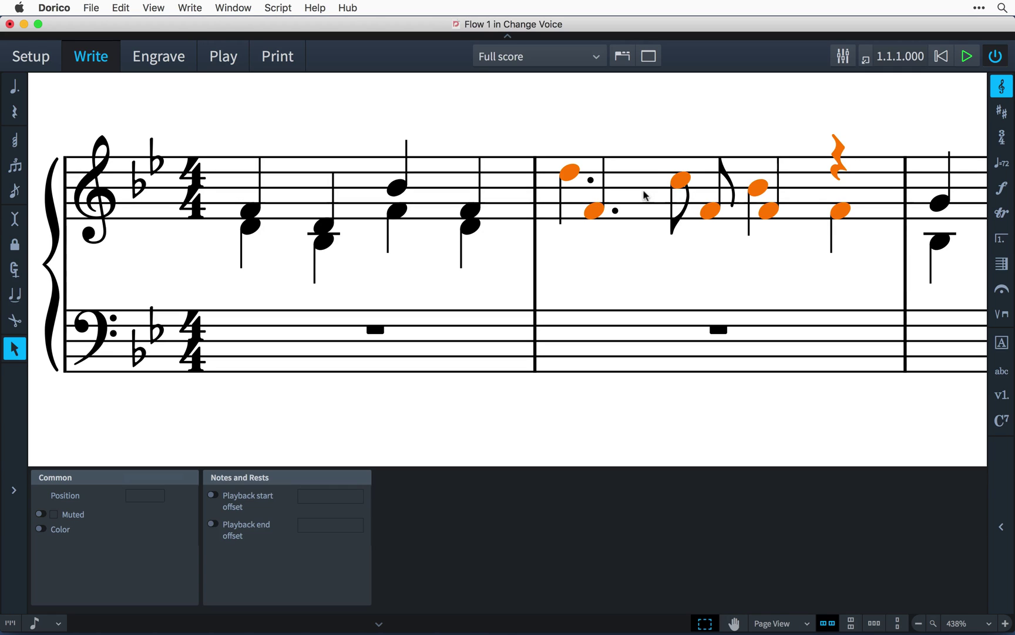
right_click(526, 106)
mouse_move(617, 360)
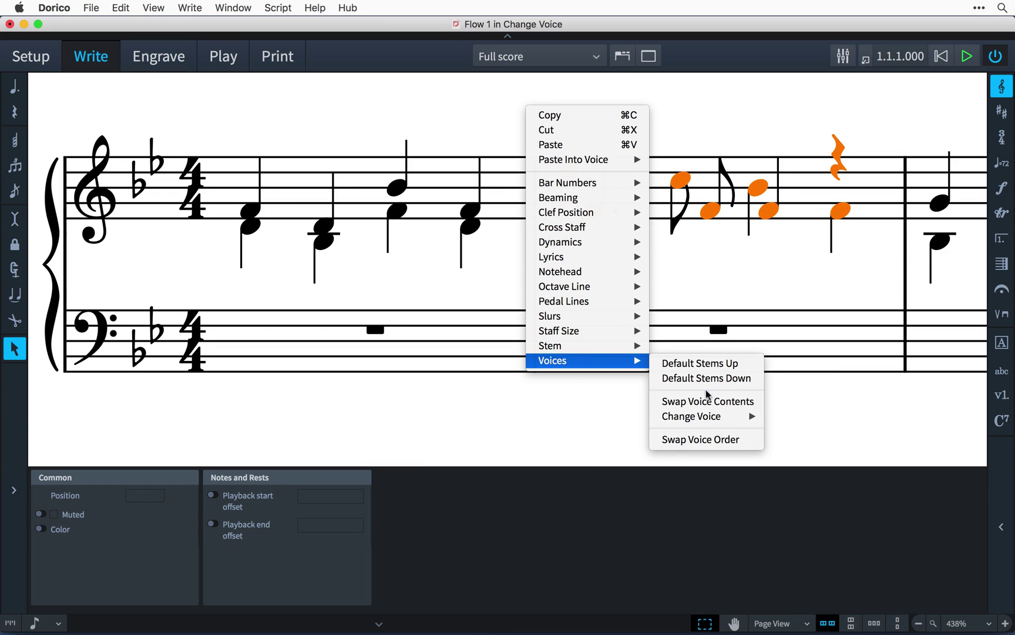
left_click(708, 402)
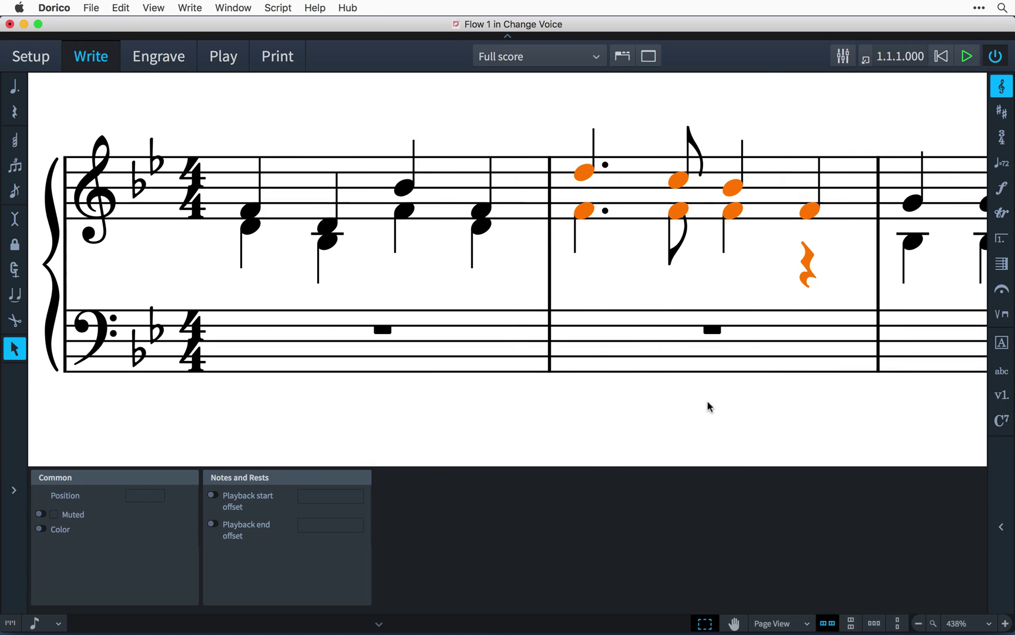
Select the whole second treble bar and remove its rest with Edit > Remove Rests
left_click(751, 279)
left_click(733, 211)
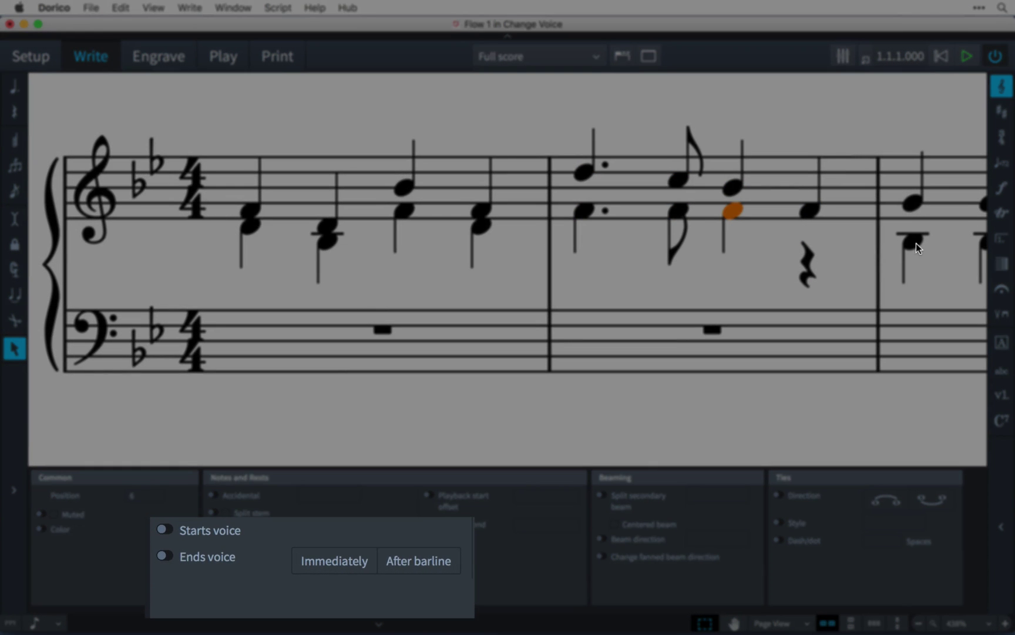
left_click(916, 243)
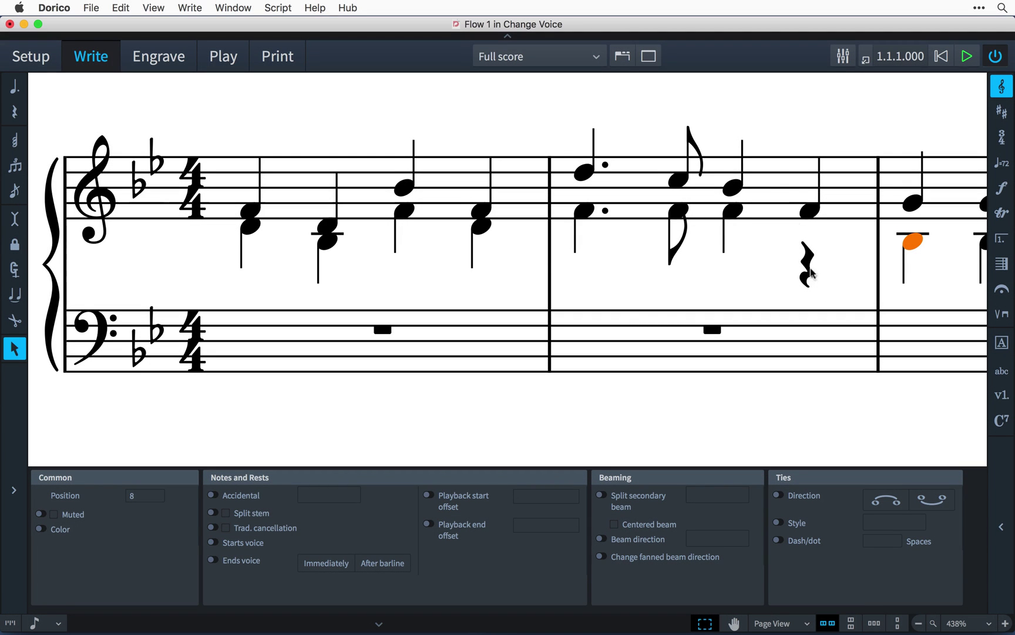
left_click(779, 183)
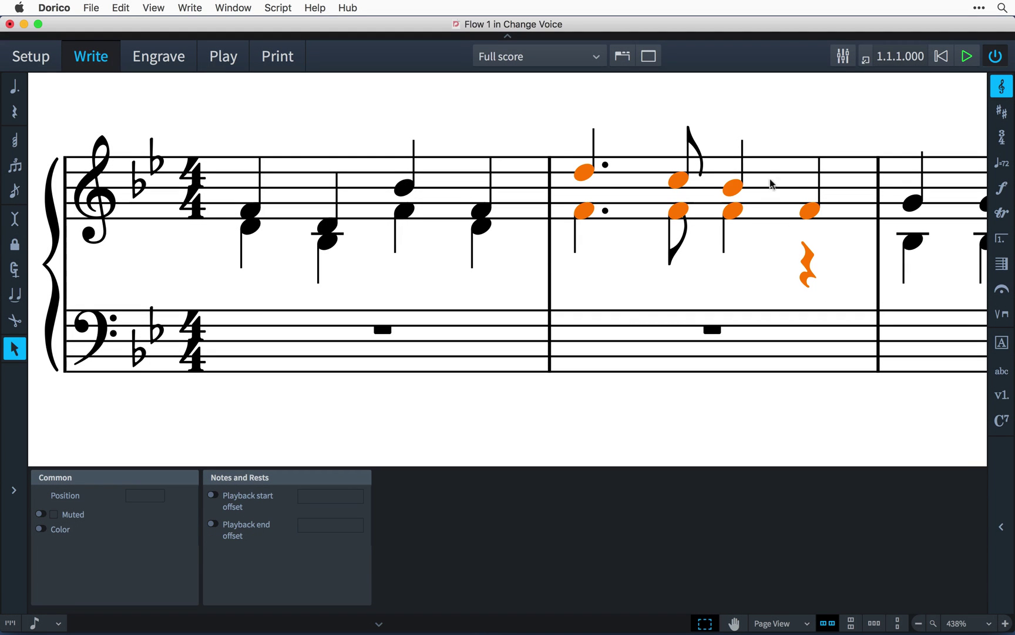
left_click(125, 8)
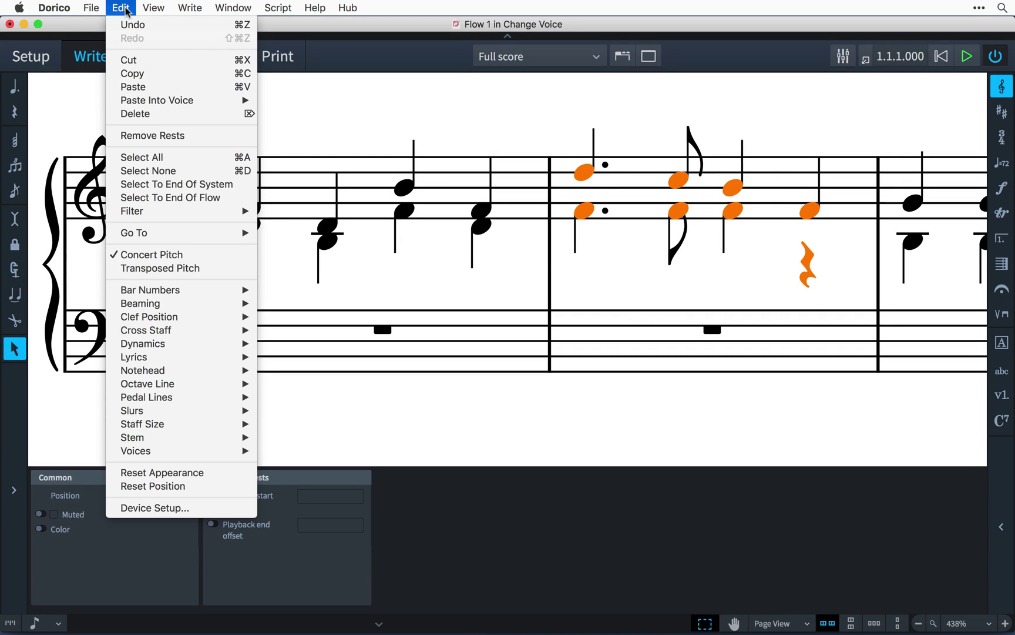
left_click(200, 138)
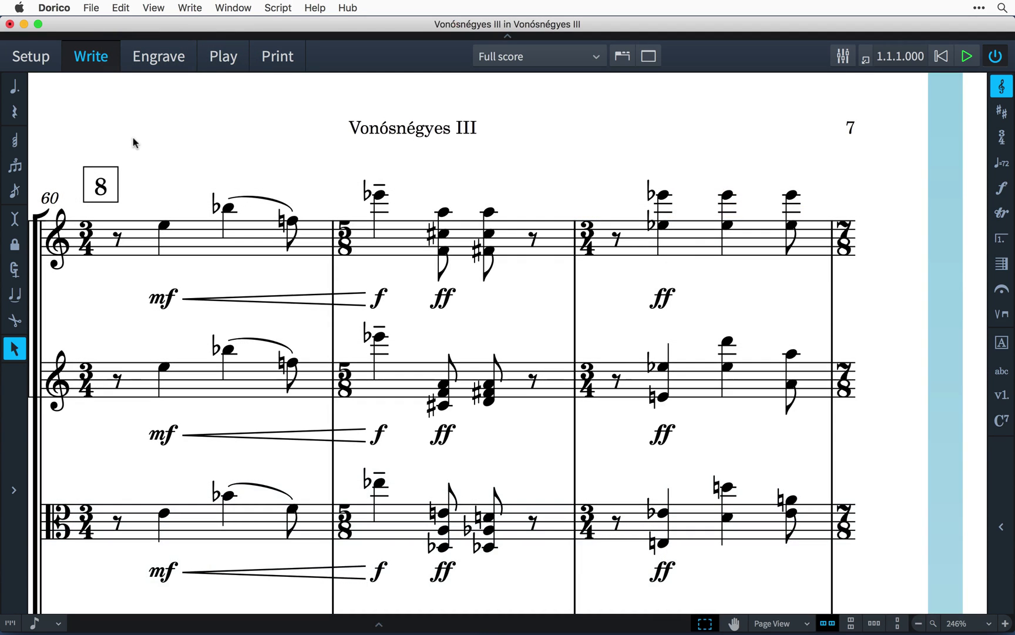
Marquee-select the quartet passage and filter the selection down to All Dynamics
left_click_drag(134, 143, 860, 614)
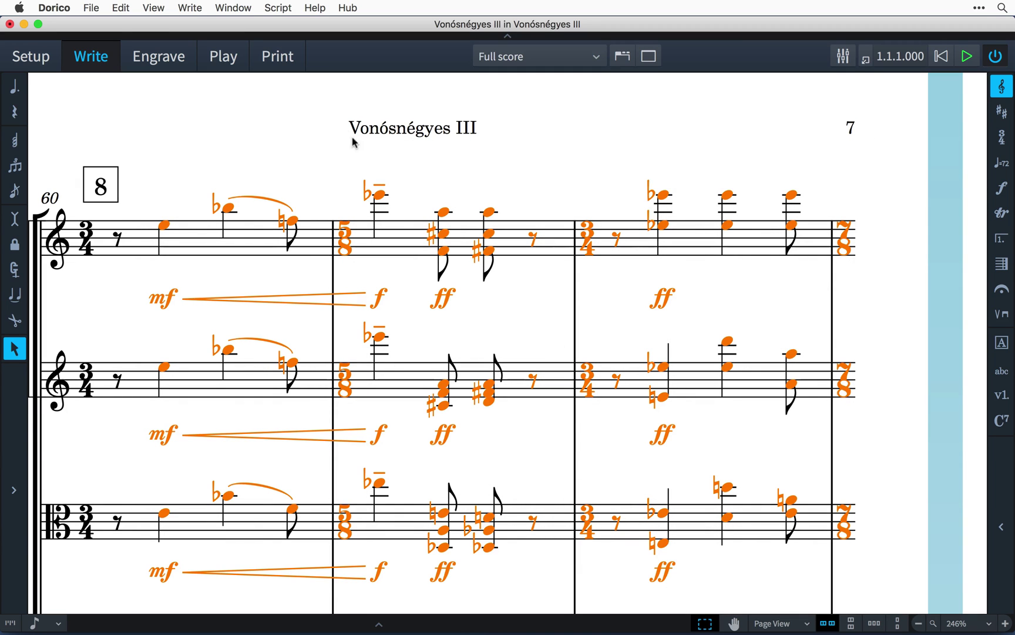
left_click(128, 9)
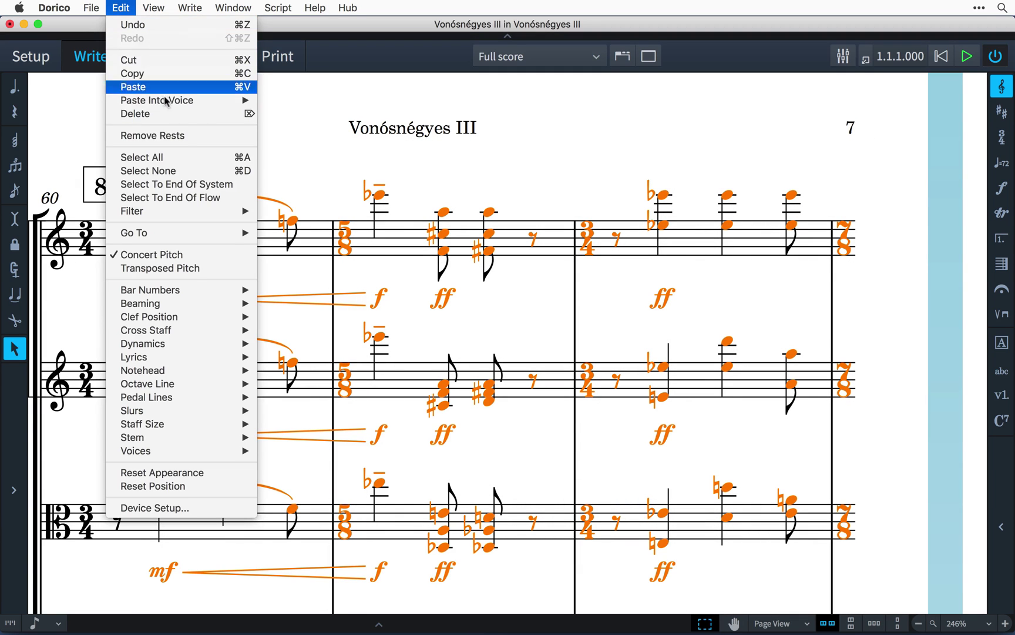
mouse_move(206, 211)
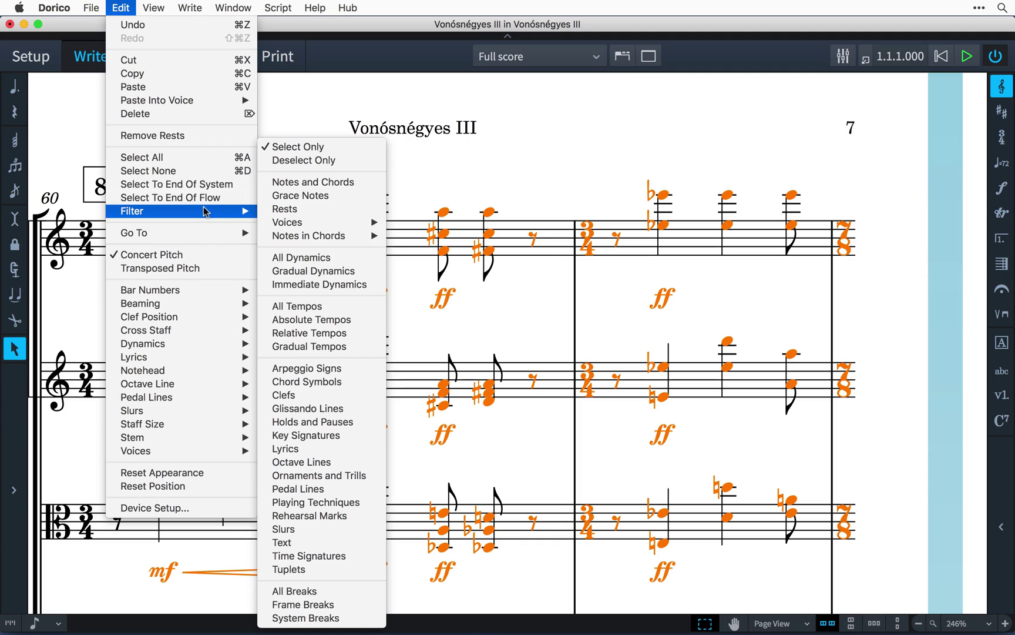
left_click(285, 257)
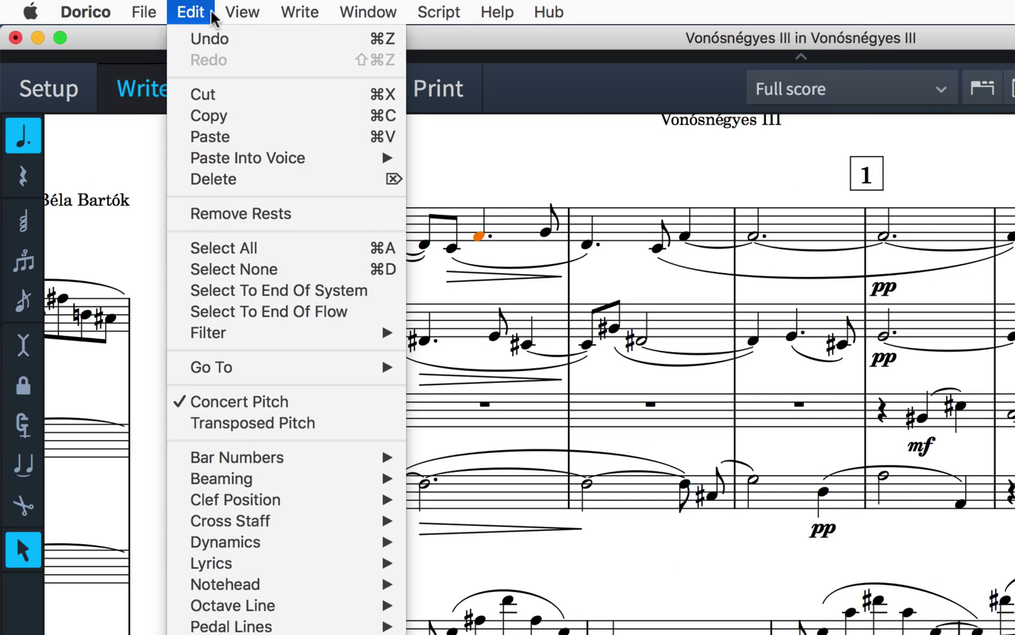
mouse_move(332, 340)
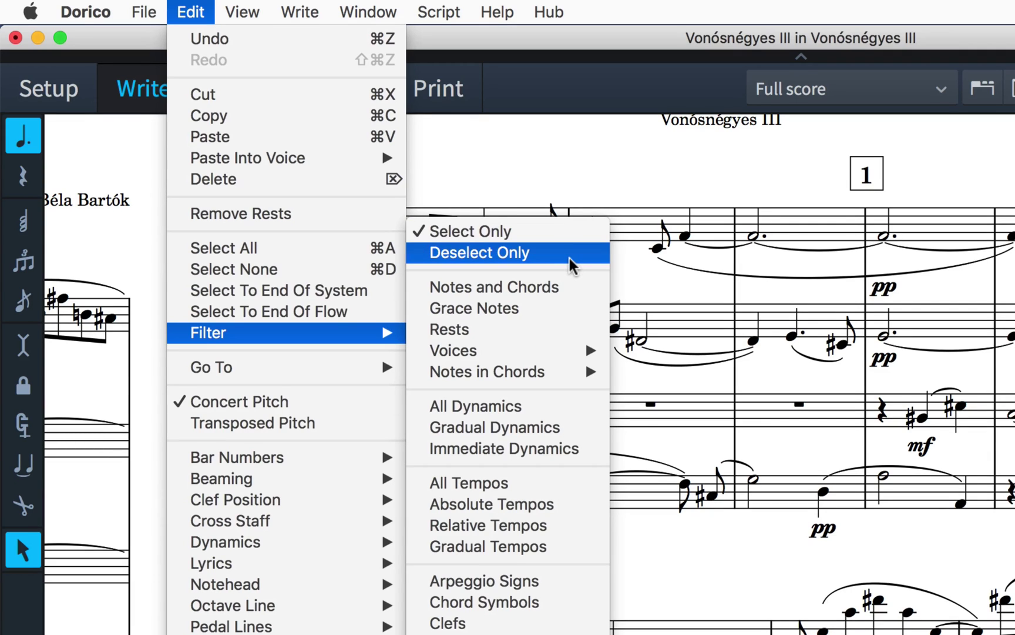
left_click(664, 191)
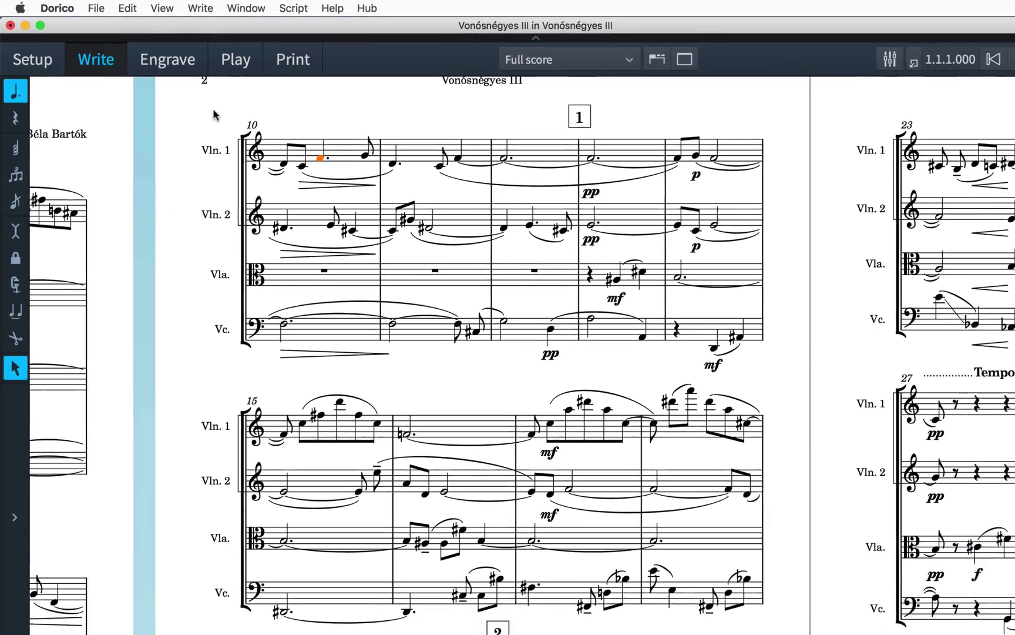
Marquee-select quartet bars 10–18 and filter to Notes and Chords, dropping dynamics and slurs
left_click_drag(202, 105, 748, 582)
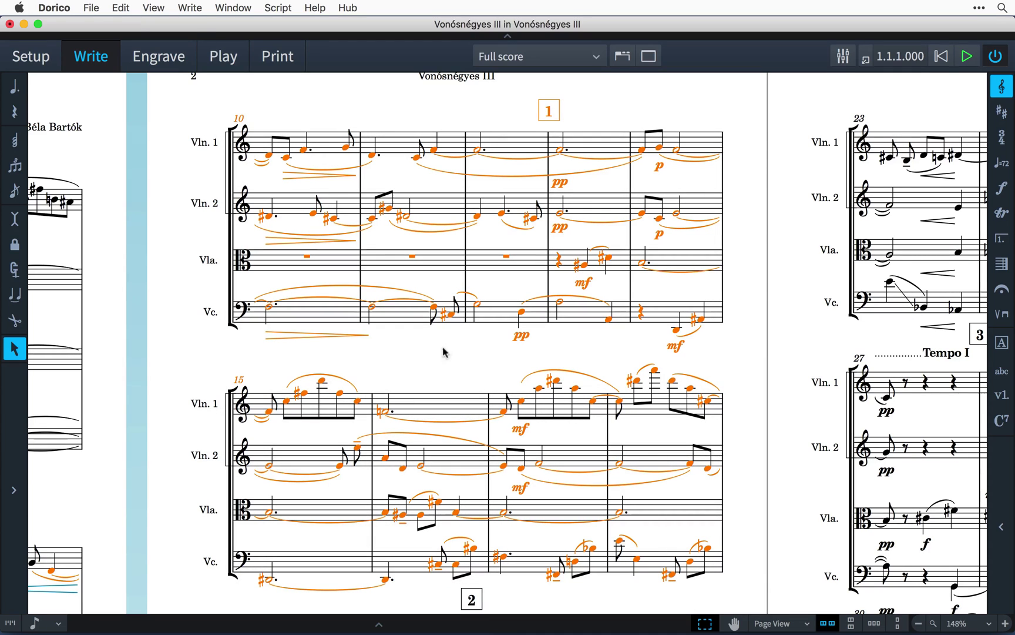
left_click(128, 9)
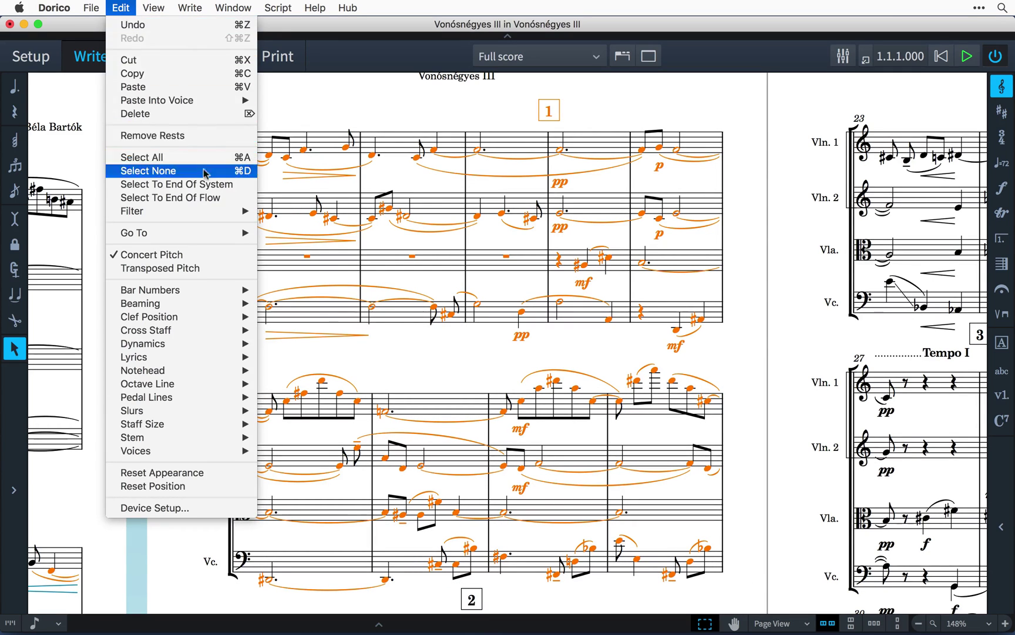
mouse_move(214, 212)
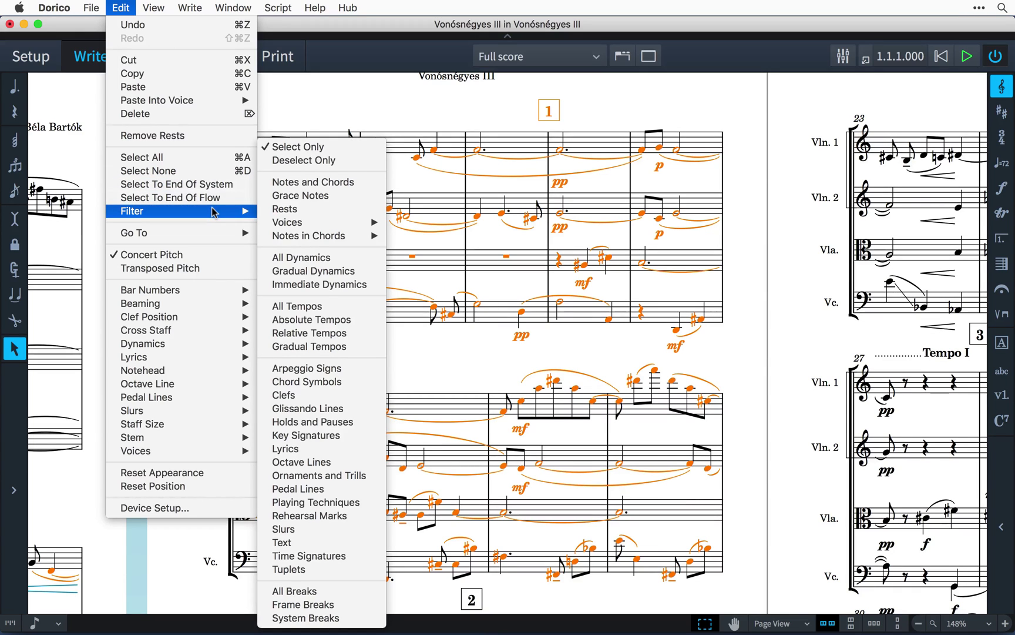
left_click(278, 185)
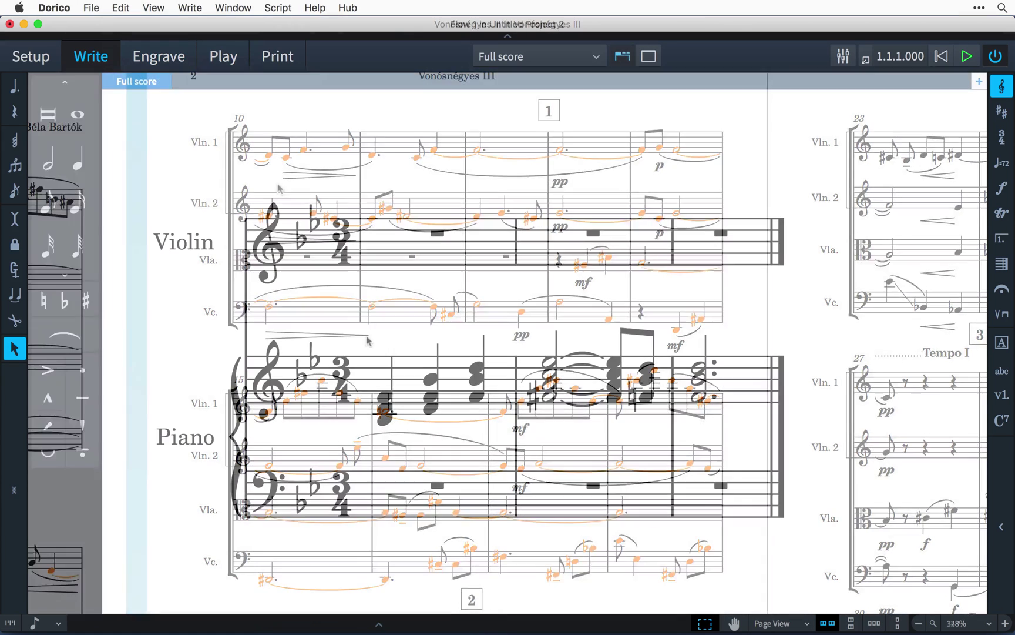
Filter the bars 1–3 piano treble chords to their top notes and paste them into the Violin staff
left_click_drag(372, 373, 752, 385)
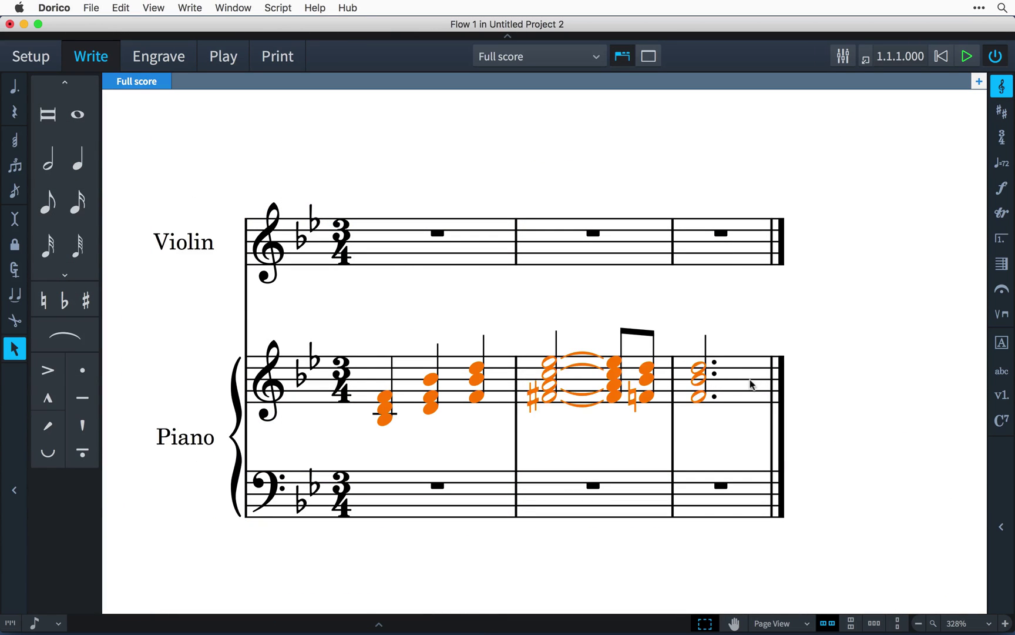
left_click(121, 8)
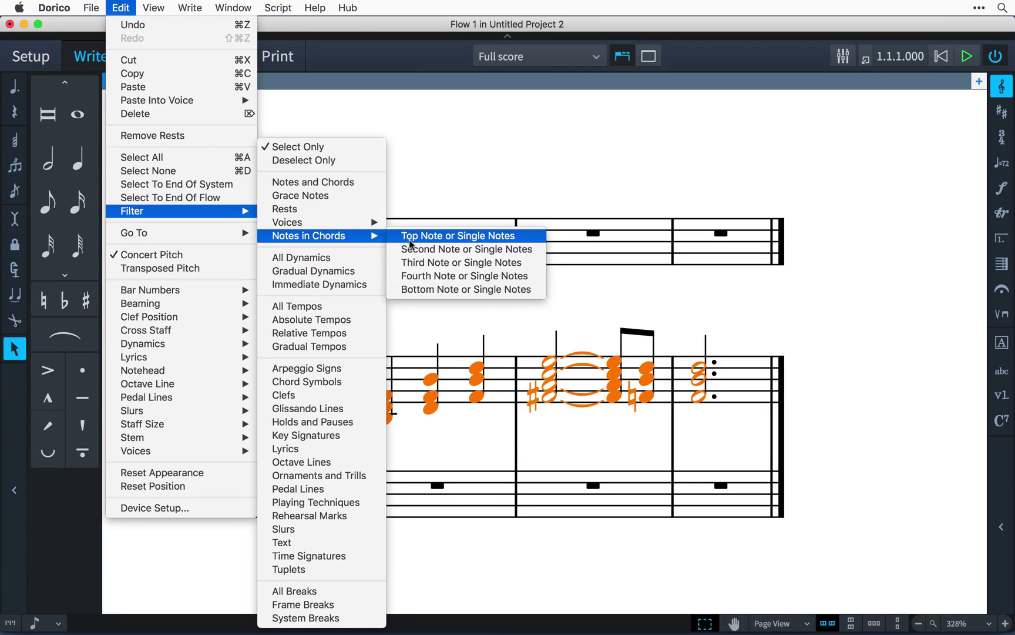
left_click(417, 236)
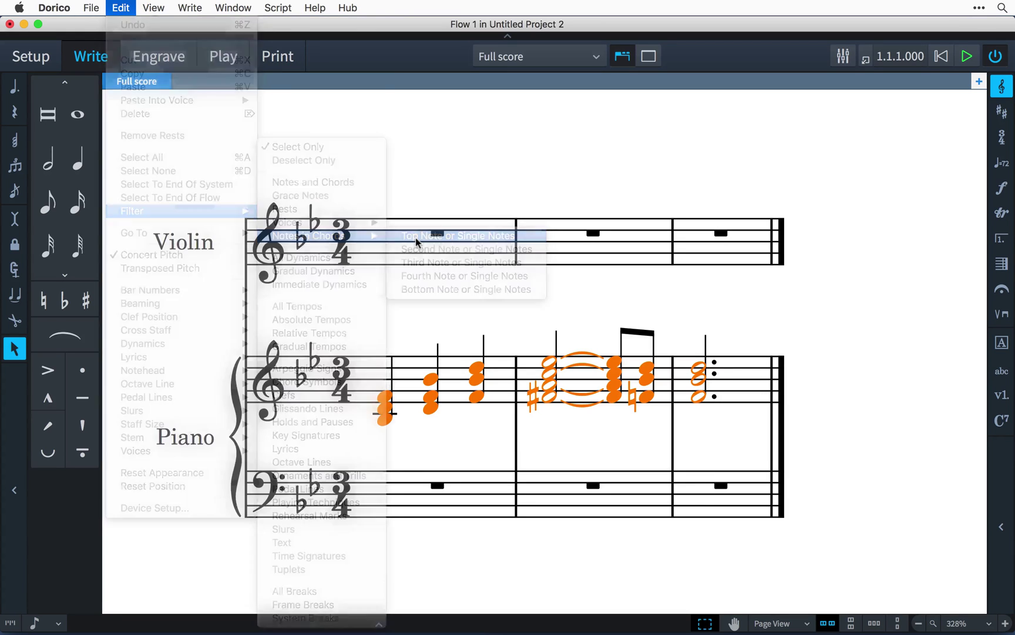
left_click(376, 246, "alt")
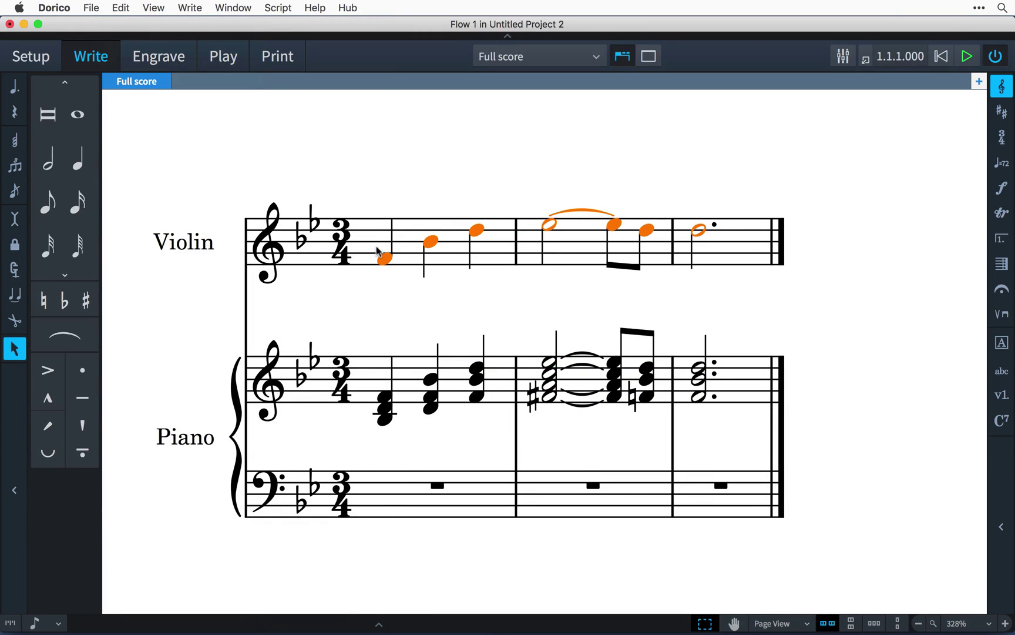
key("Escape")
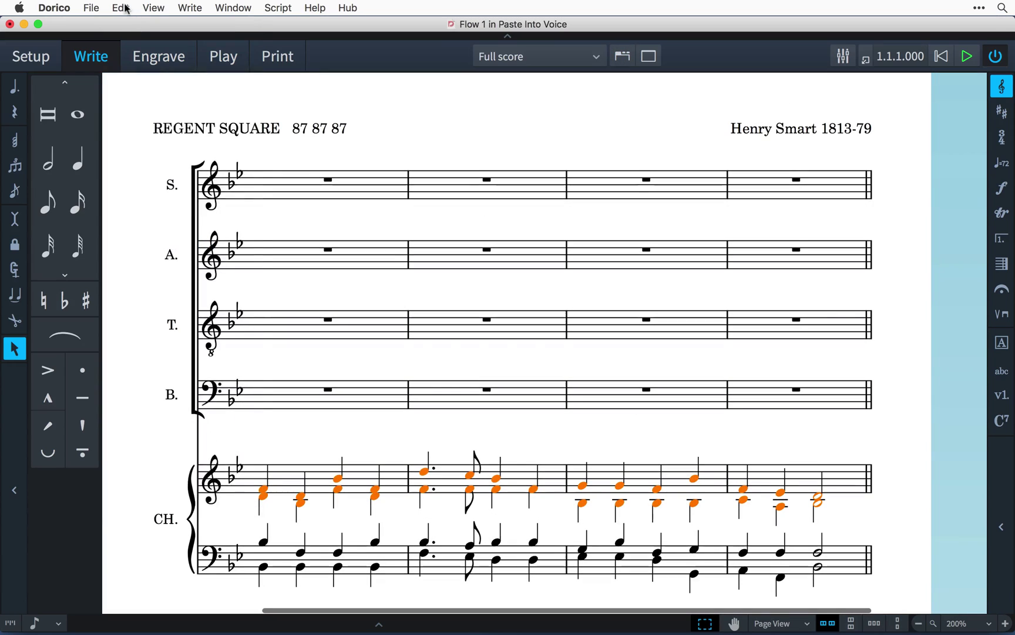
Filter the piano's up-stem voice and paste it into the Soprano staff
left_click(122, 7)
mouse_move(194, 211)
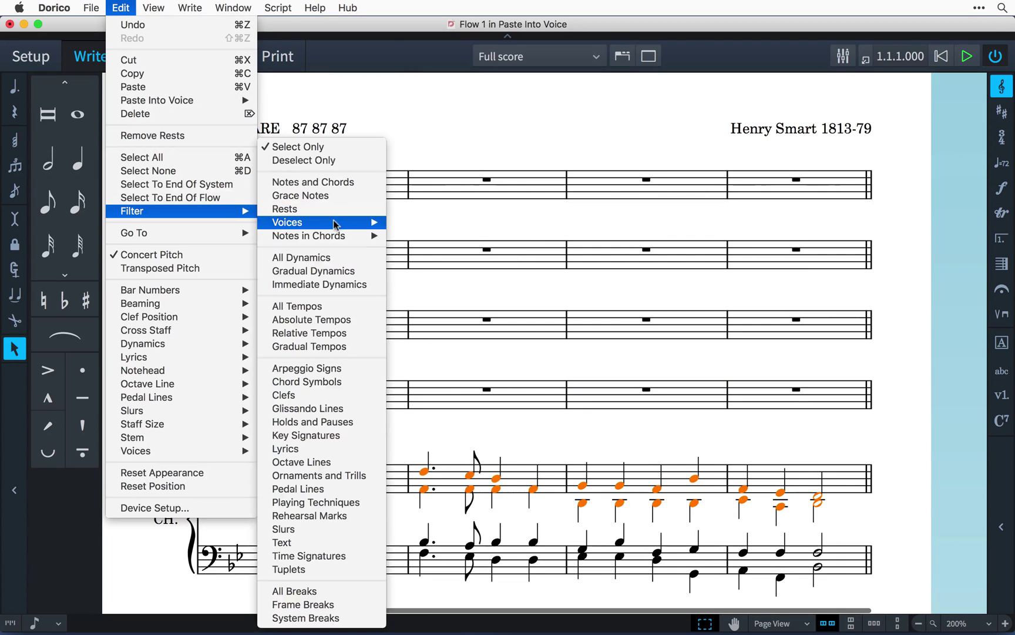
mouse_move(329, 222)
left_click(418, 224)
key("super+c")
left_click(266, 187)
key("super+v")
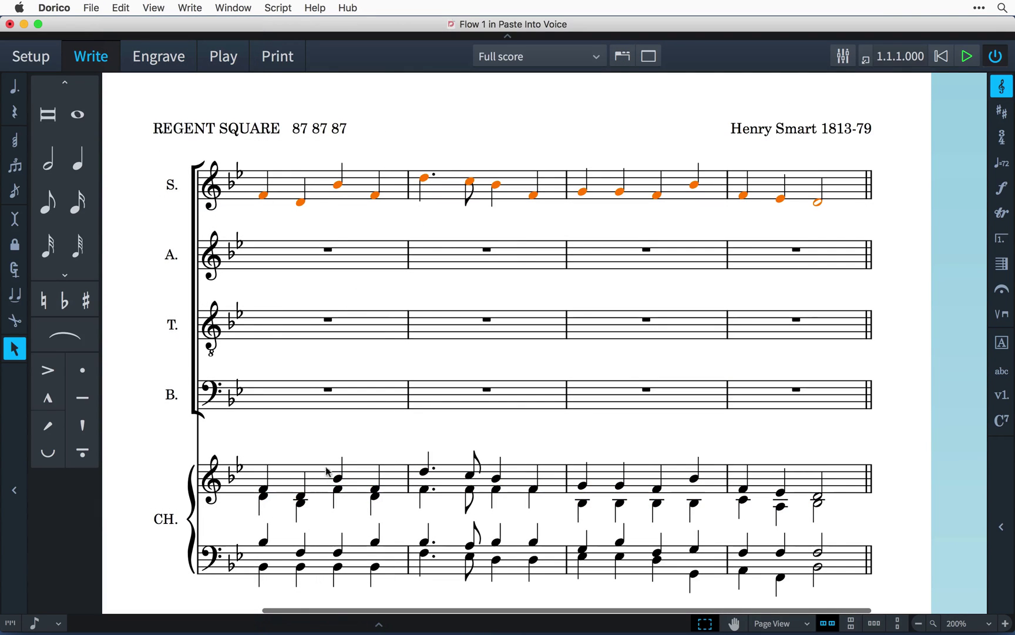
Filter the piano treble system's down-stem voice and paste it into the Alto staff
left_click(317, 478)
left_click(837, 484, "shift")
left_click(121, 7)
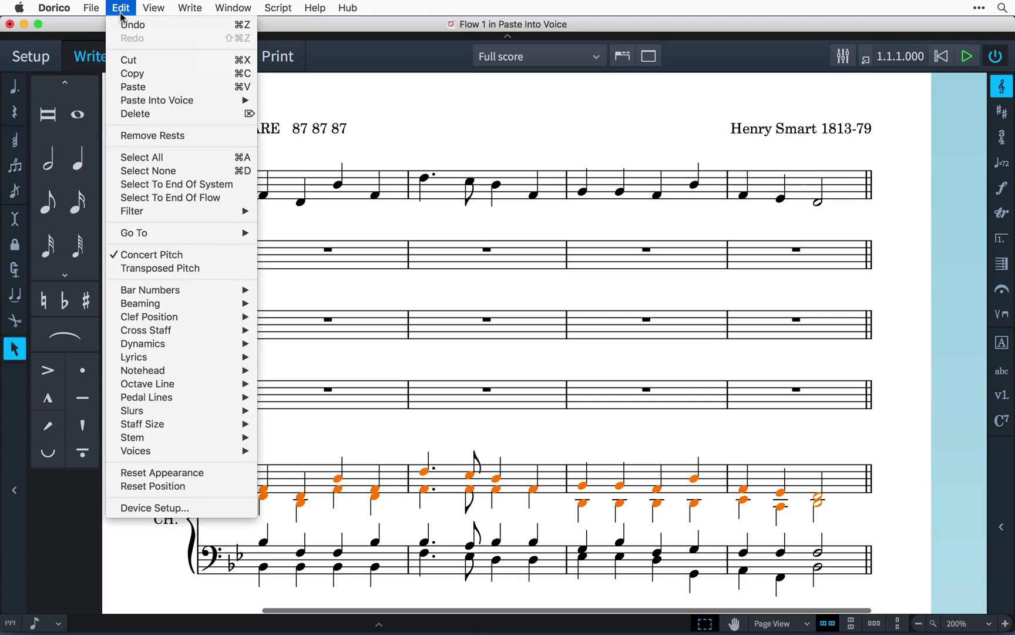
mouse_move(217, 211)
mouse_move(286, 222)
left_click(414, 234)
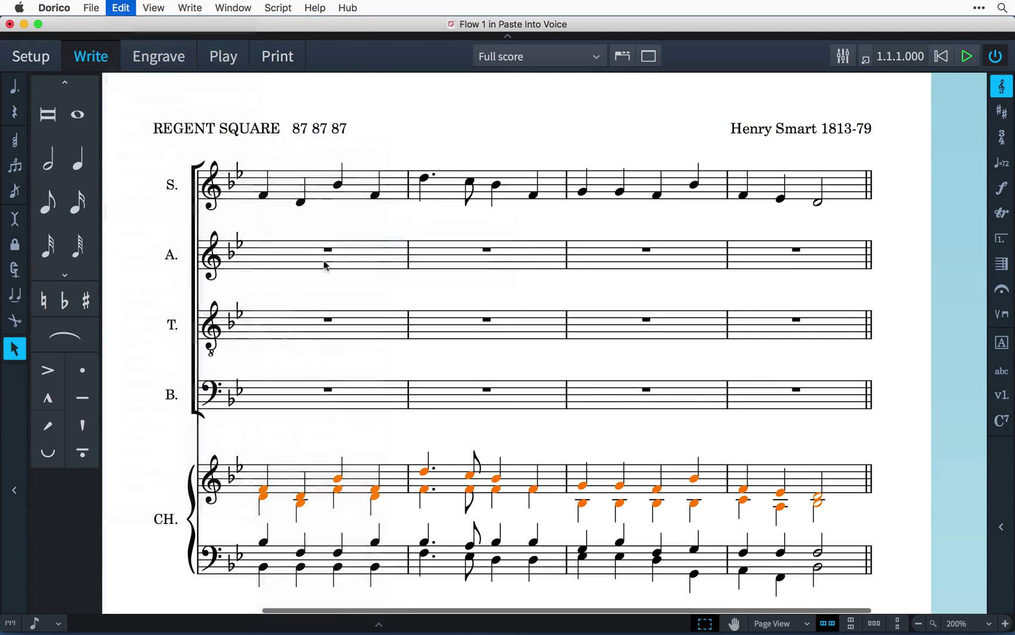
key("super+c")
left_click(258, 259)
key("super+v")
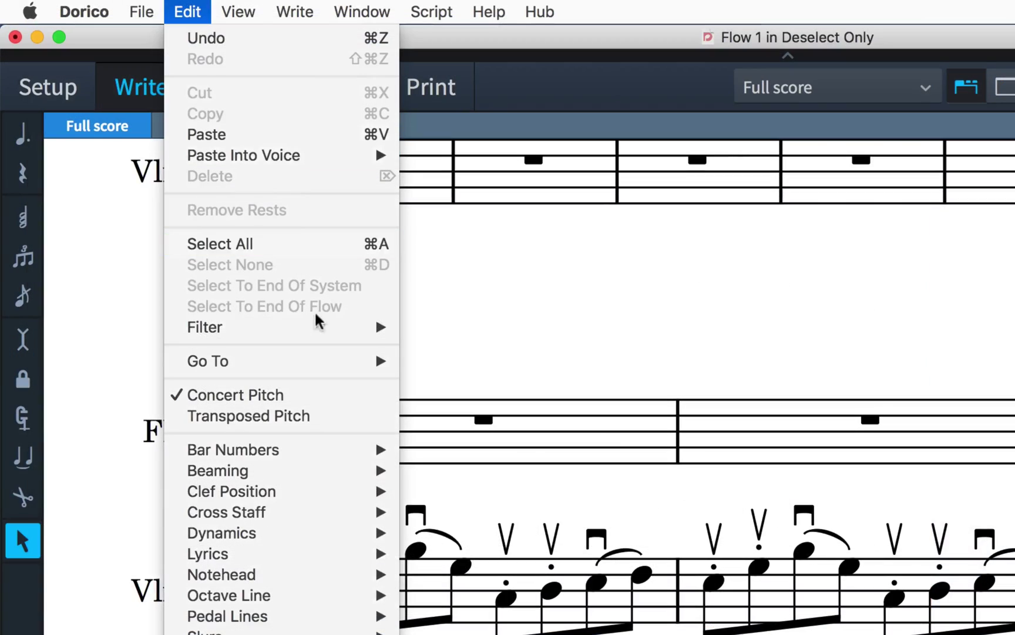
Set filtering to Deselect Only and select the violin bars from bar 23 onward
mouse_move(320, 329)
left_click(469, 250)
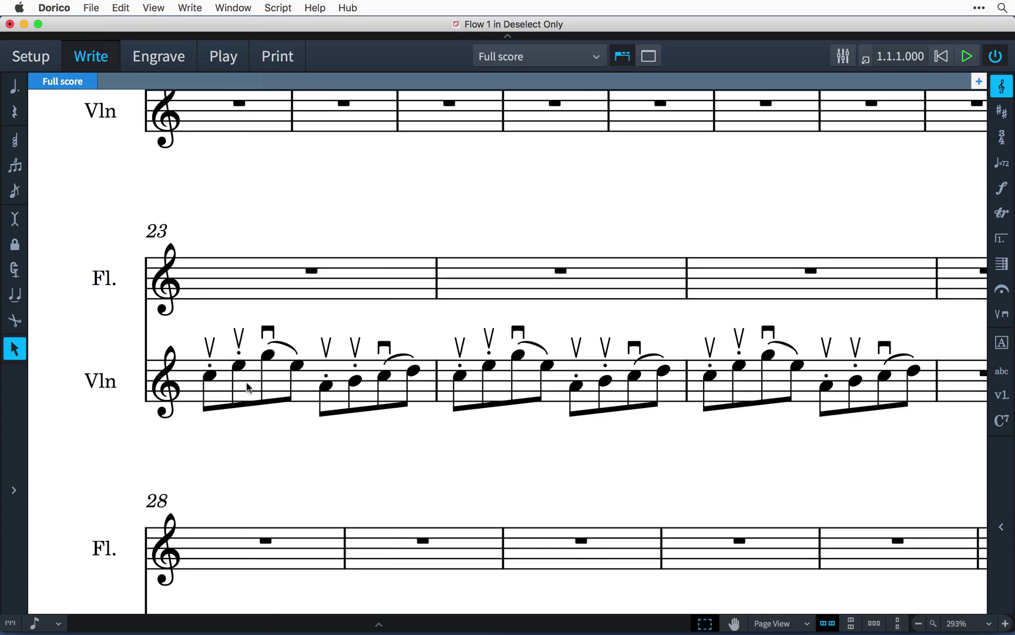
left_click(249, 387)
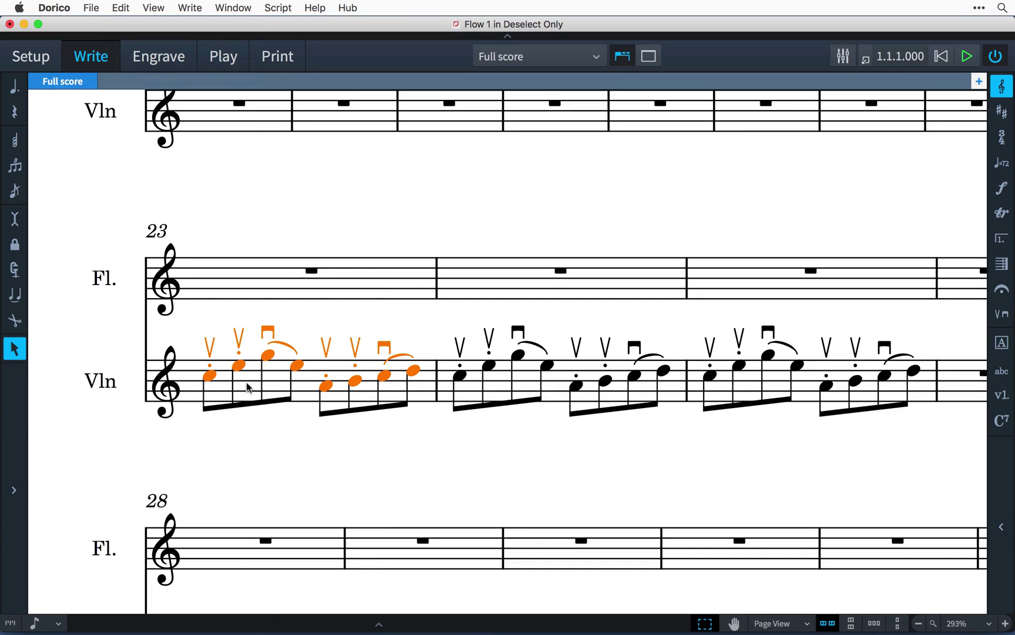
left_click(901, 398, "shift")
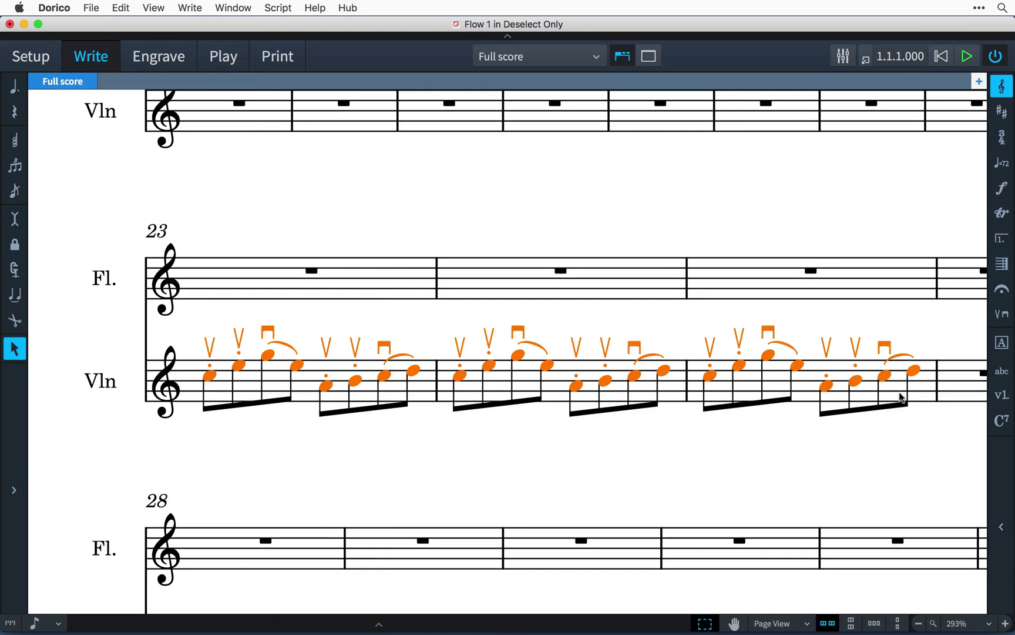
Deselect the Playing Techniques bowing marks and paste the violin passage onto the flute staff at bar 23
left_click(121, 8)
mouse_move(196, 213)
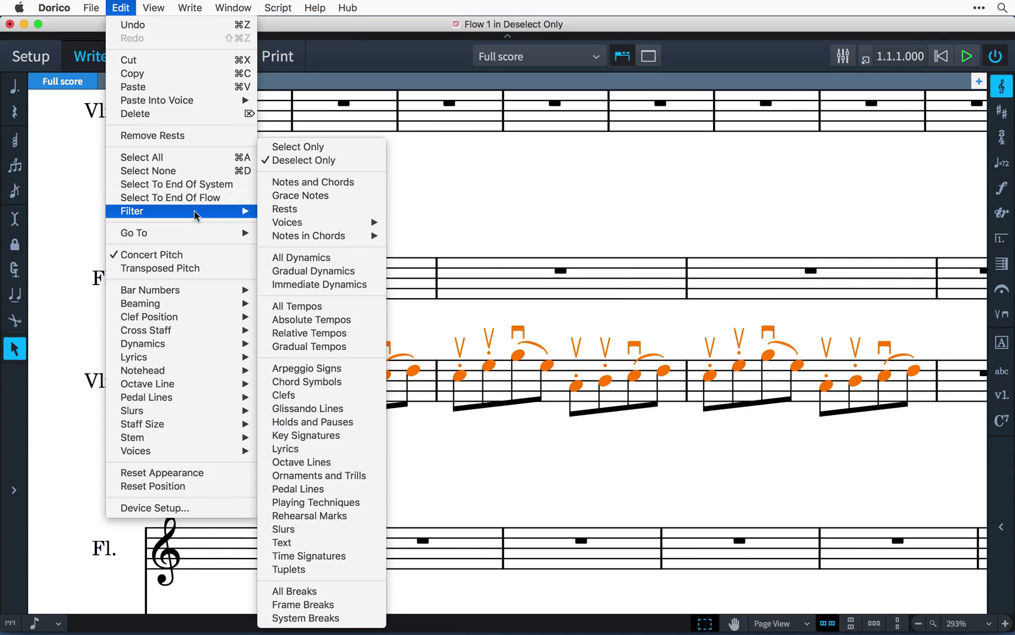
left_click(353, 502)
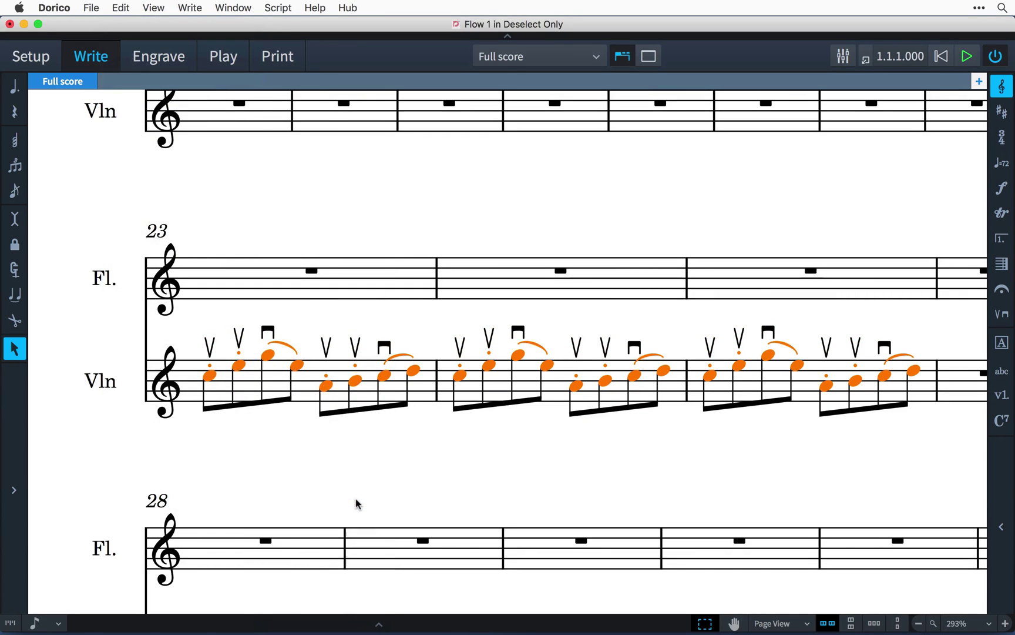
left_click(207, 279, "alt")
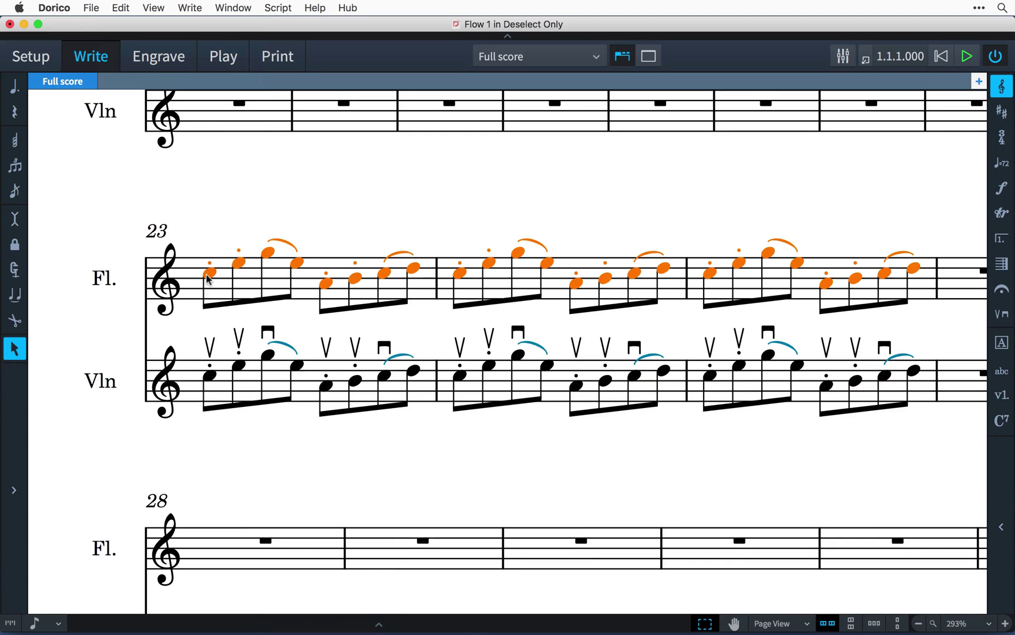
left_click(195, 200)
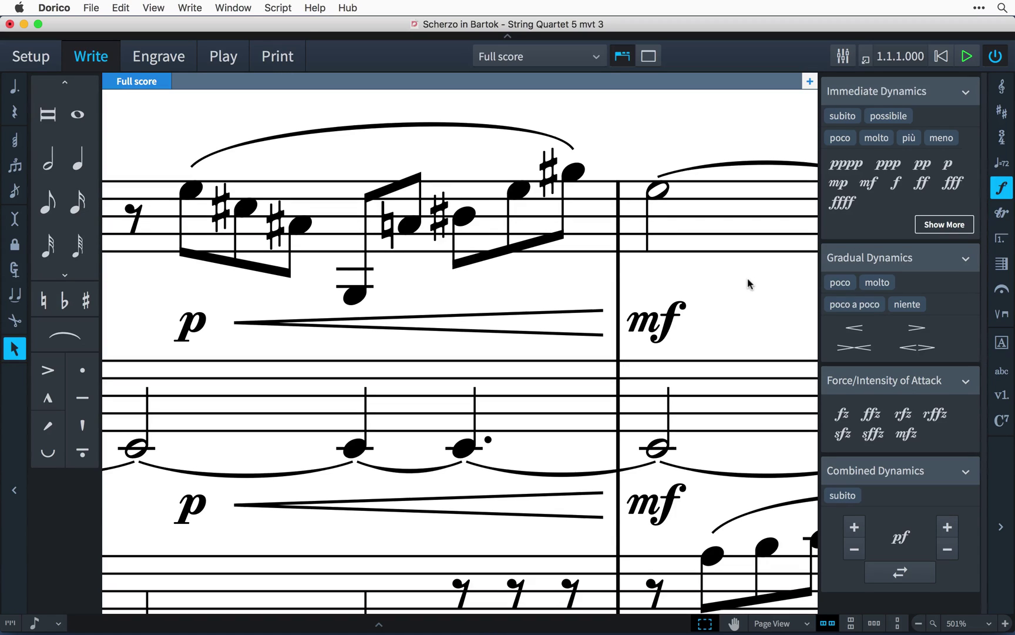
Change the linked mf dynamic to mp from the Dynamics panel
left_click(659, 325)
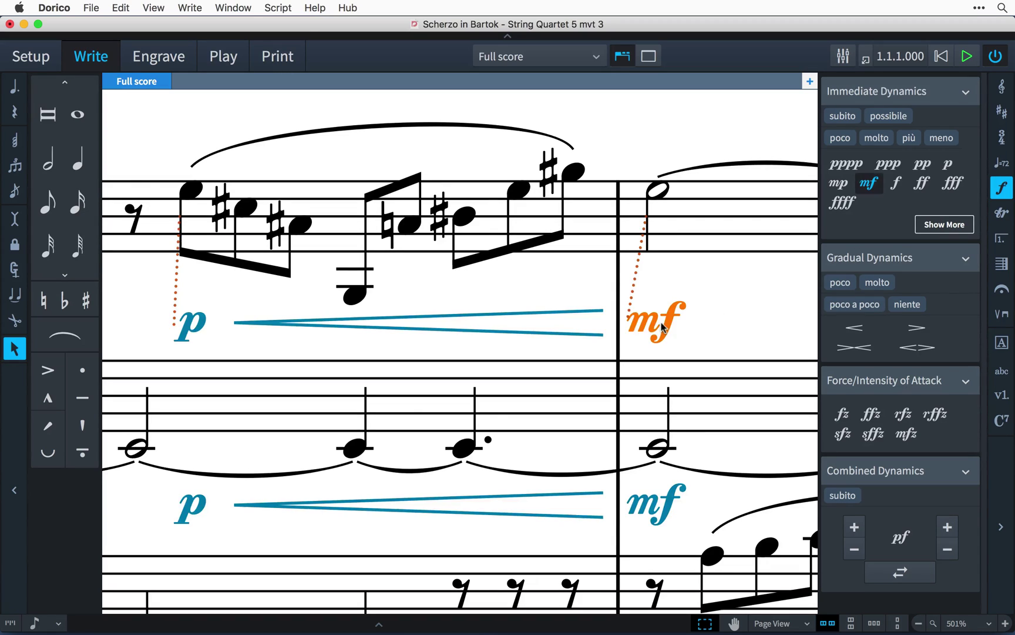
left_click(838, 184)
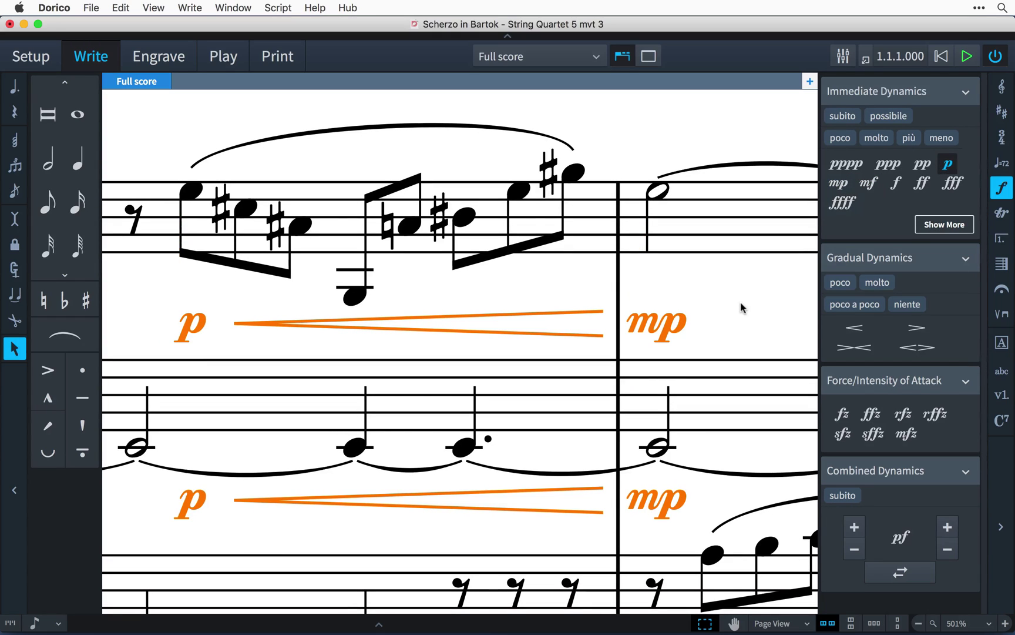
key("Escape")
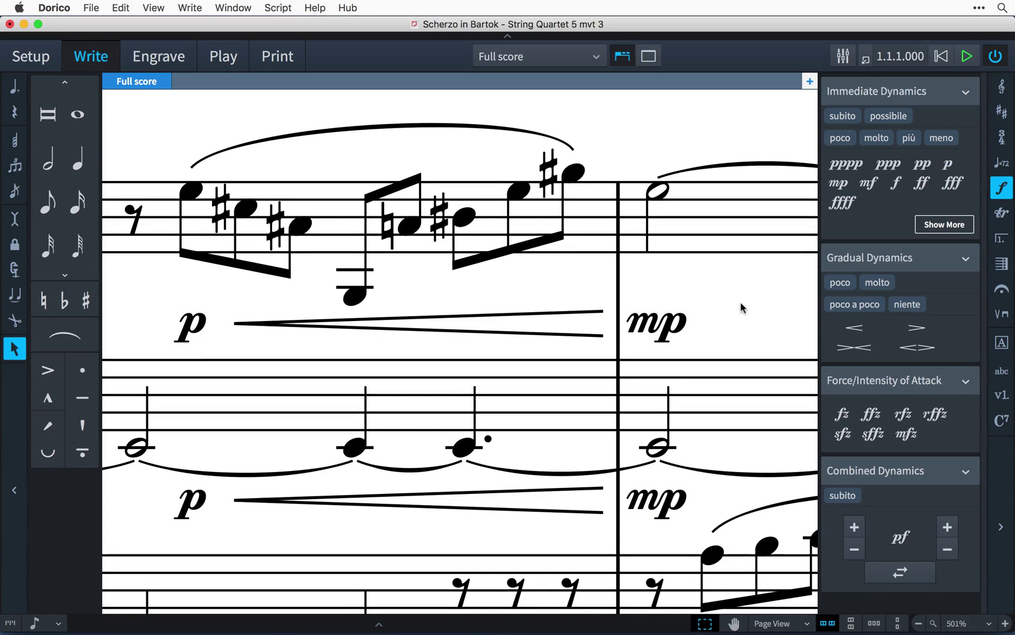
Nudge the low eighth note's pitch down twice with Alt+Down, then raise it back up
left_click(355, 297)
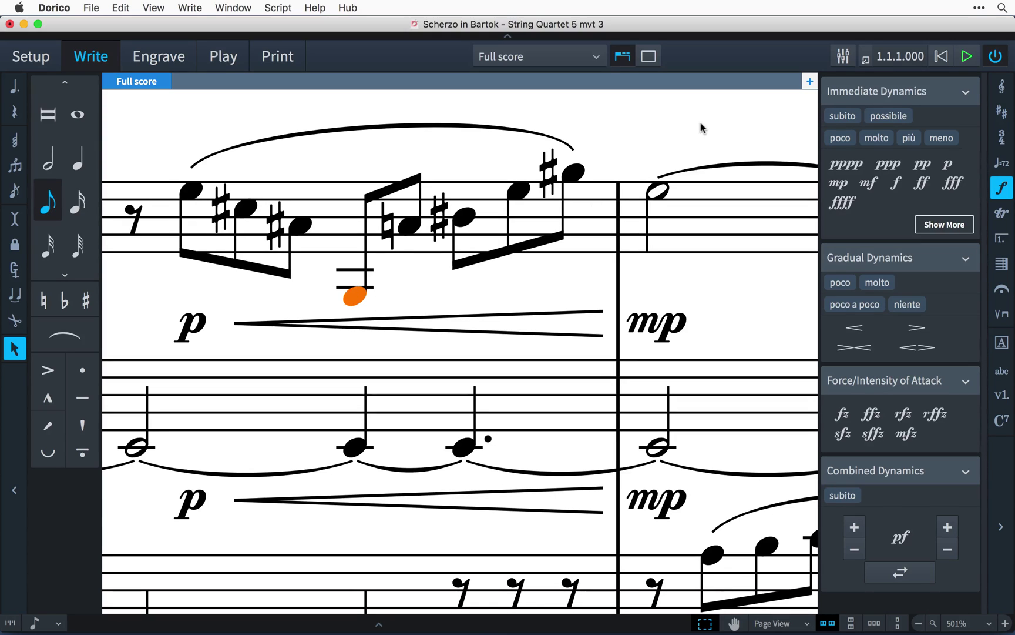
key("alt+Down")
key("alt+Down")
key("alt+Down")
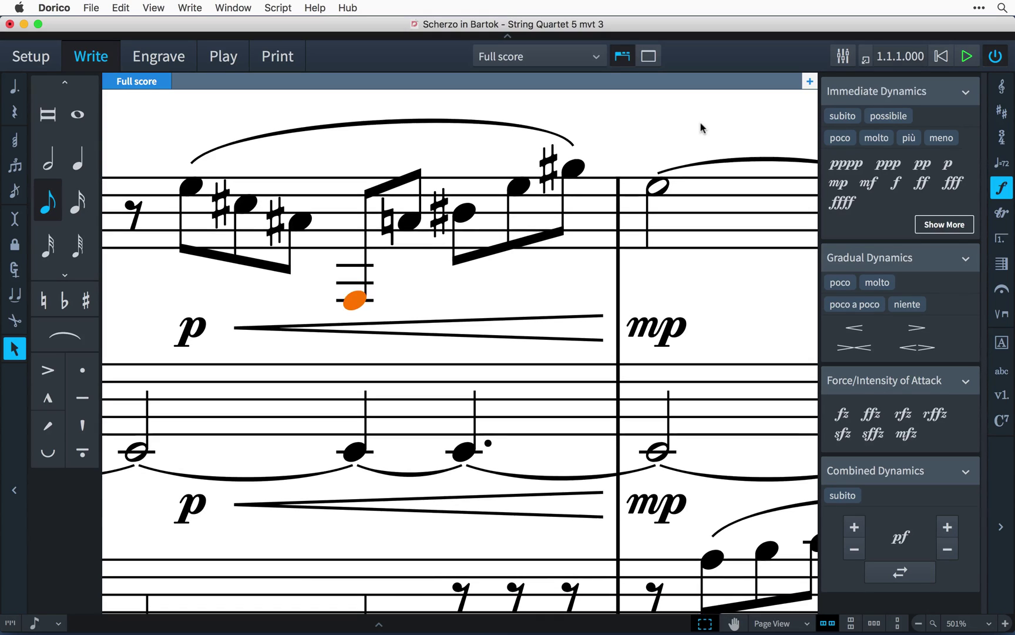
key("alt+Down")
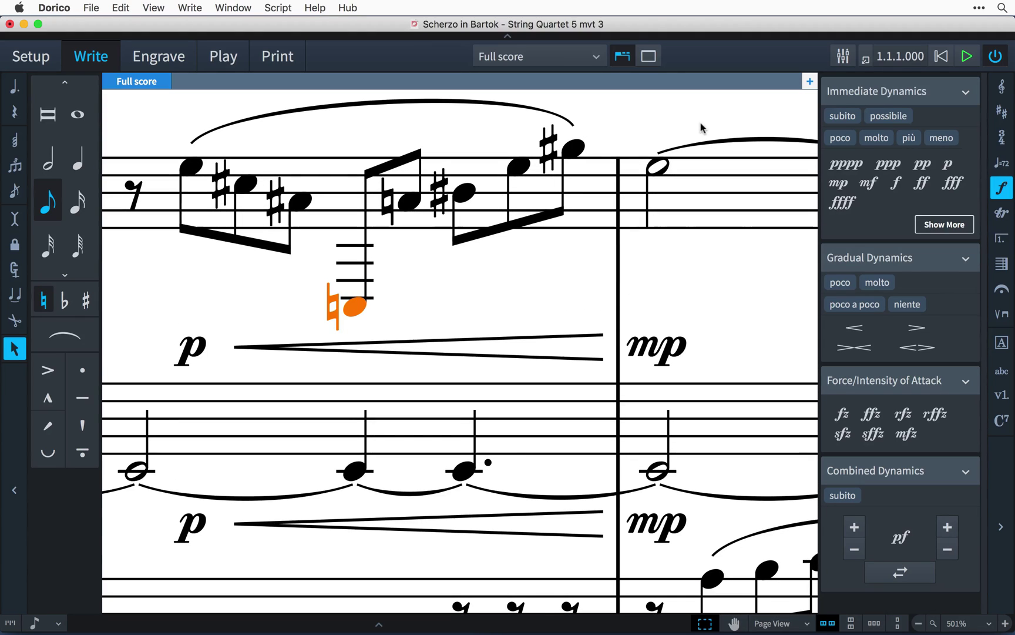
key("alt+Up")
key("alt+Up")
key("alt+Up")
key("alt+Up")
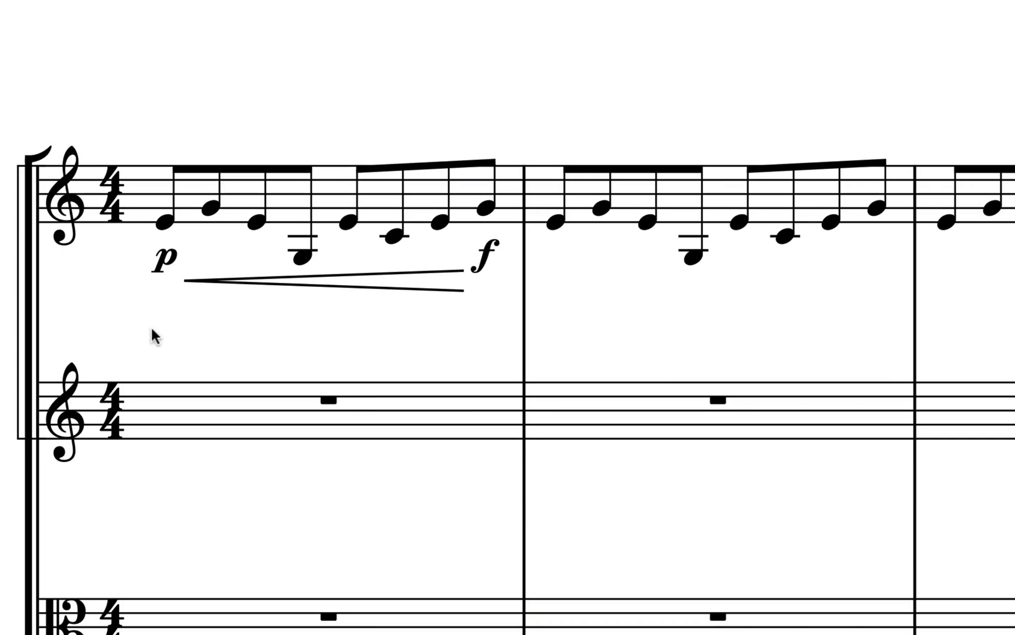
Group the bar-1 p, hairpin and f dynamics together
left_click(168, 262)
left_click(215, 283, "shift")
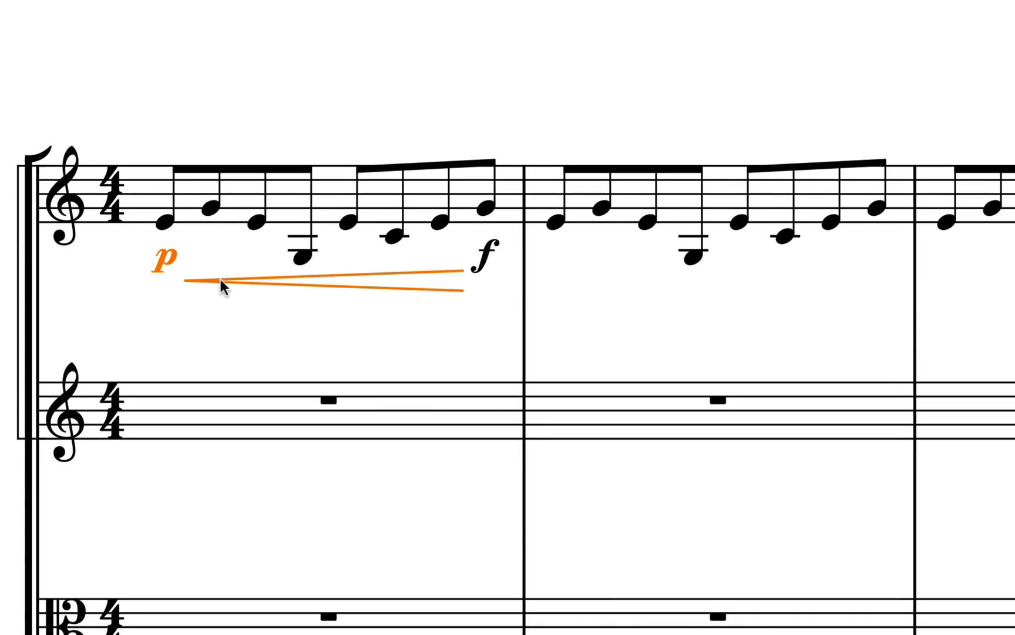
left_click(482, 263, "shift")
right_click(481, 265)
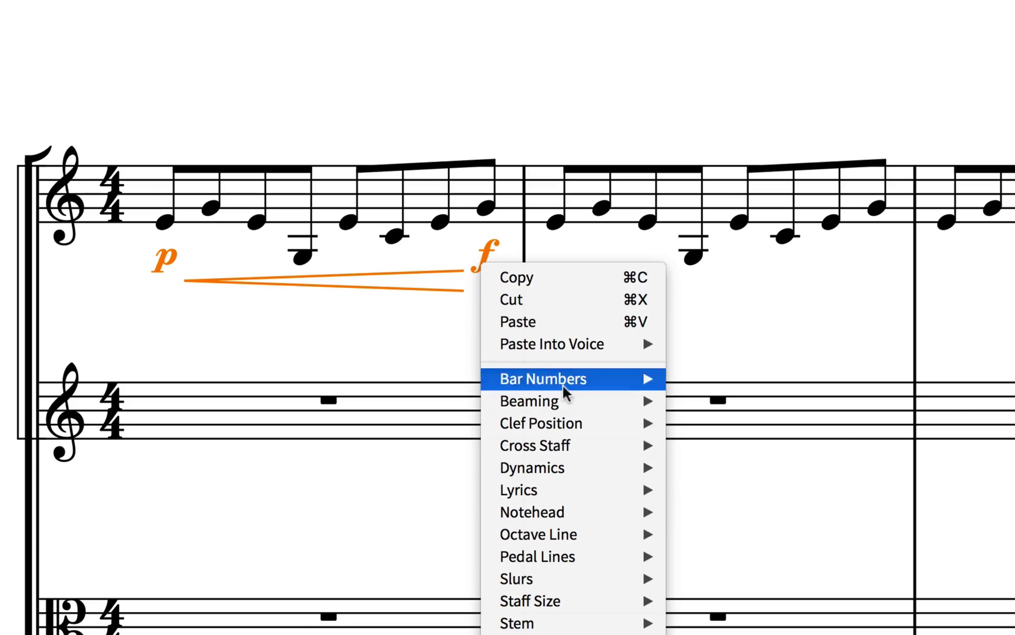
mouse_move(599, 467)
left_click(707, 473)
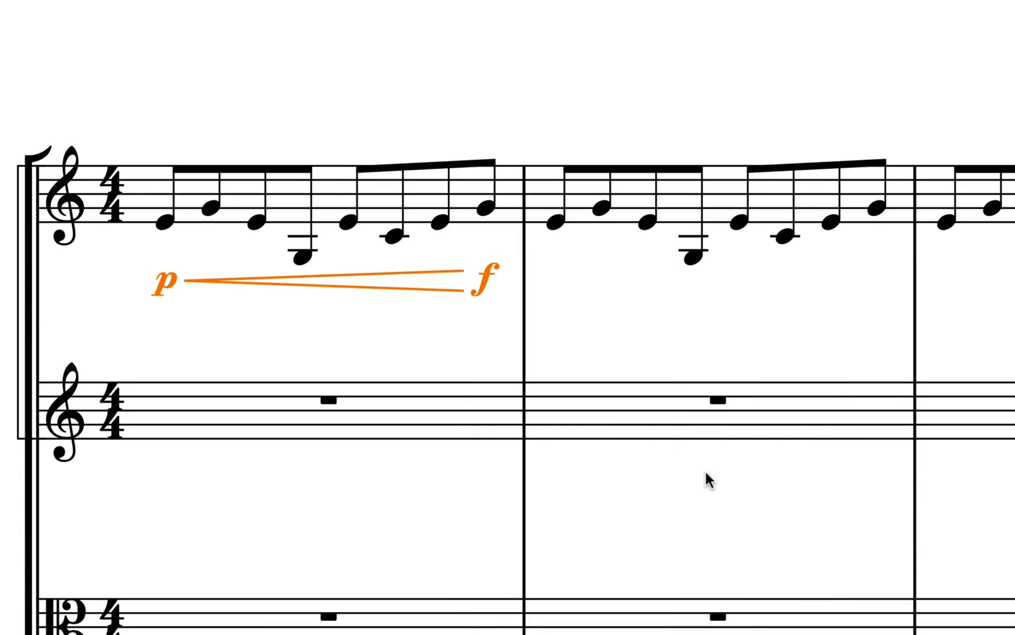
Move the grouped dynamics into bar 2 and shift the f left onto an earlier note
left_click(339, 353)
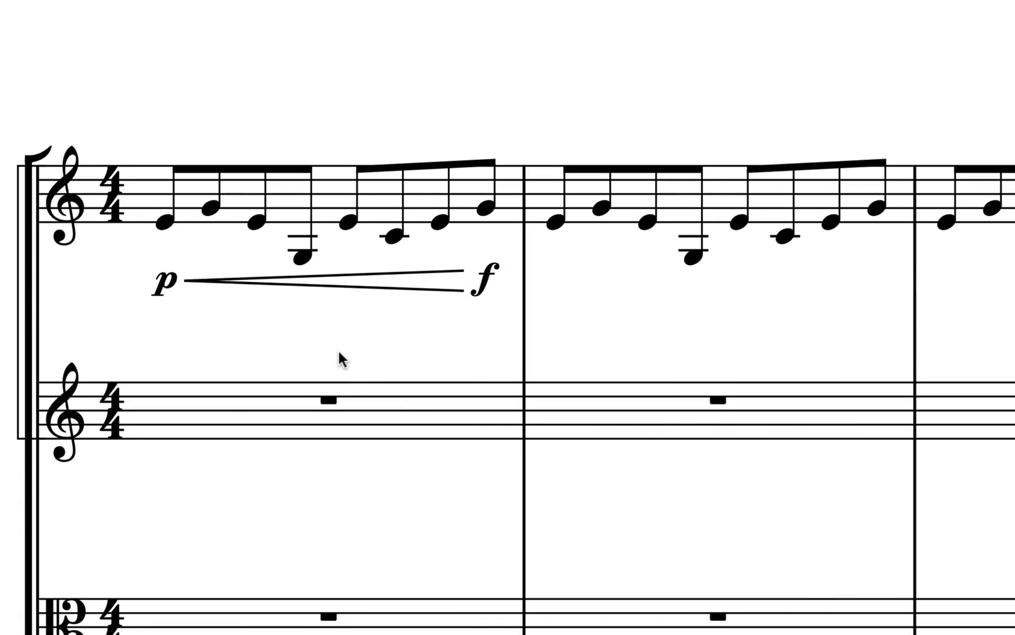
left_click(165, 287)
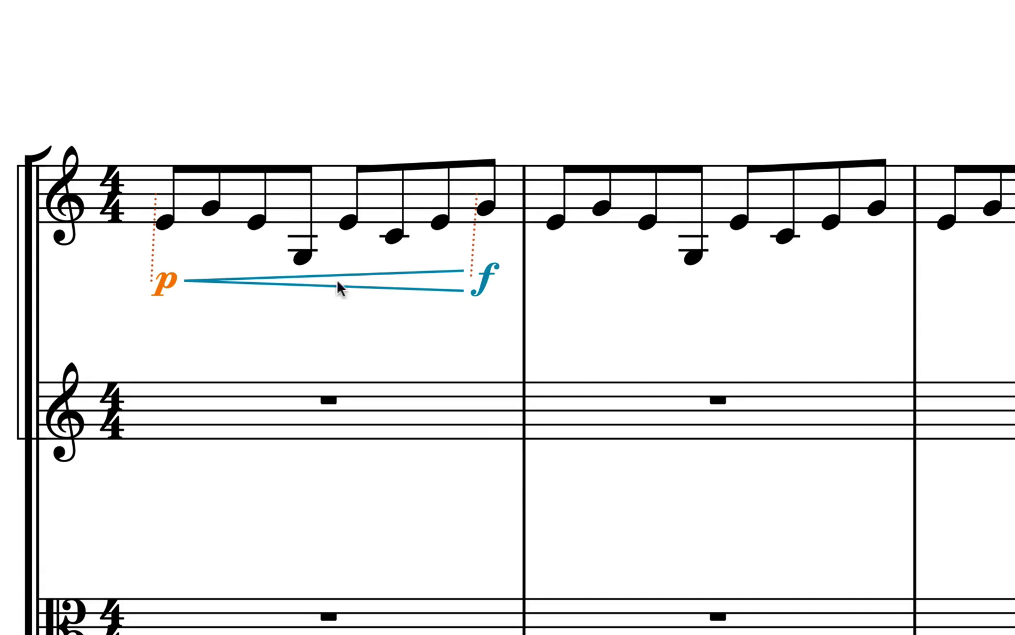
left_click(478, 286)
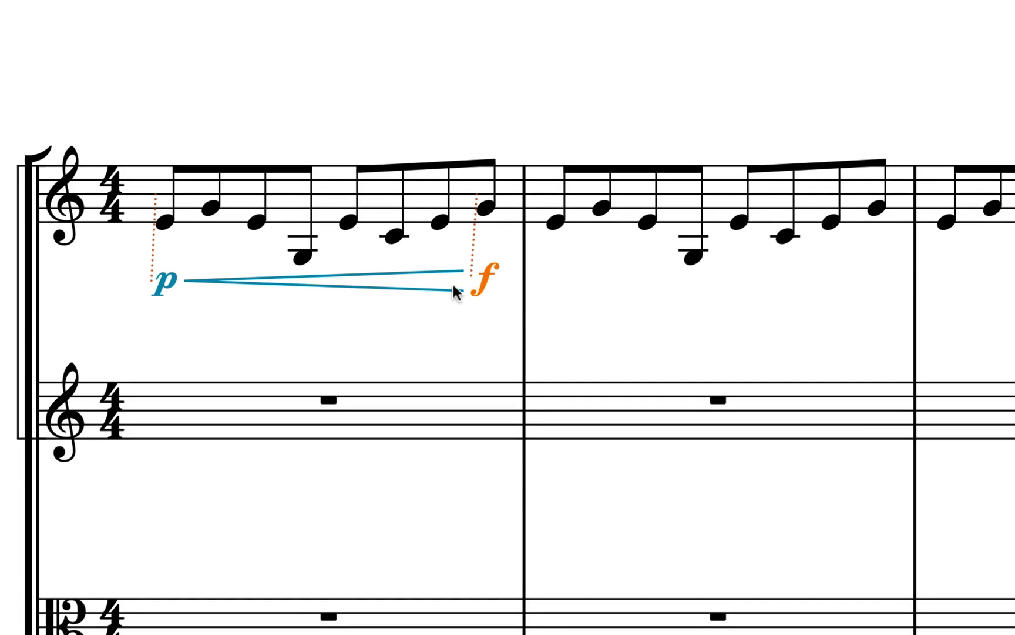
left_click(432, 290)
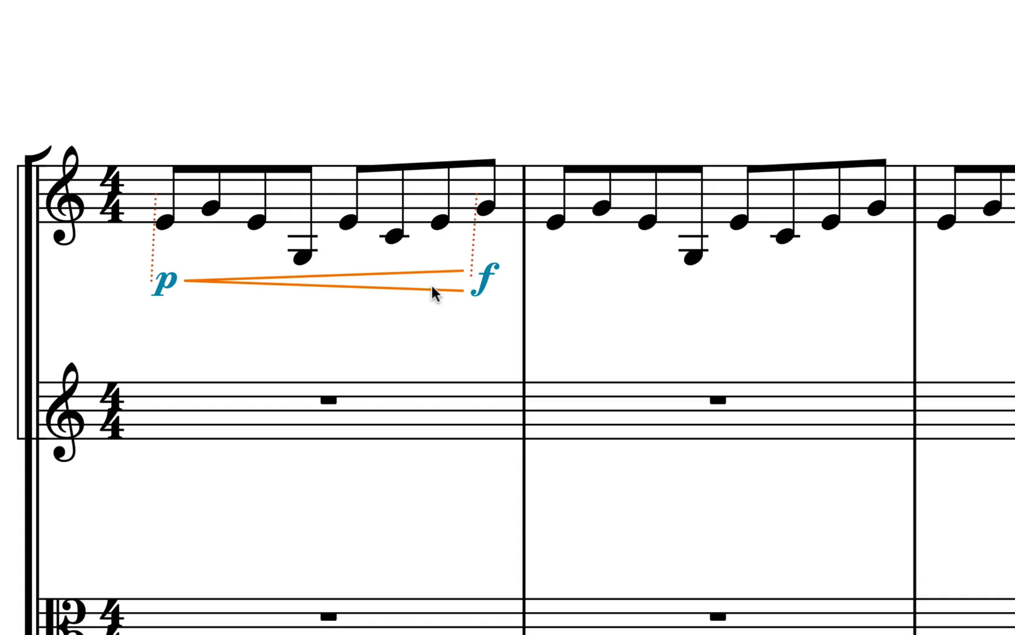
left_click_drag(340, 284, 777, 293)
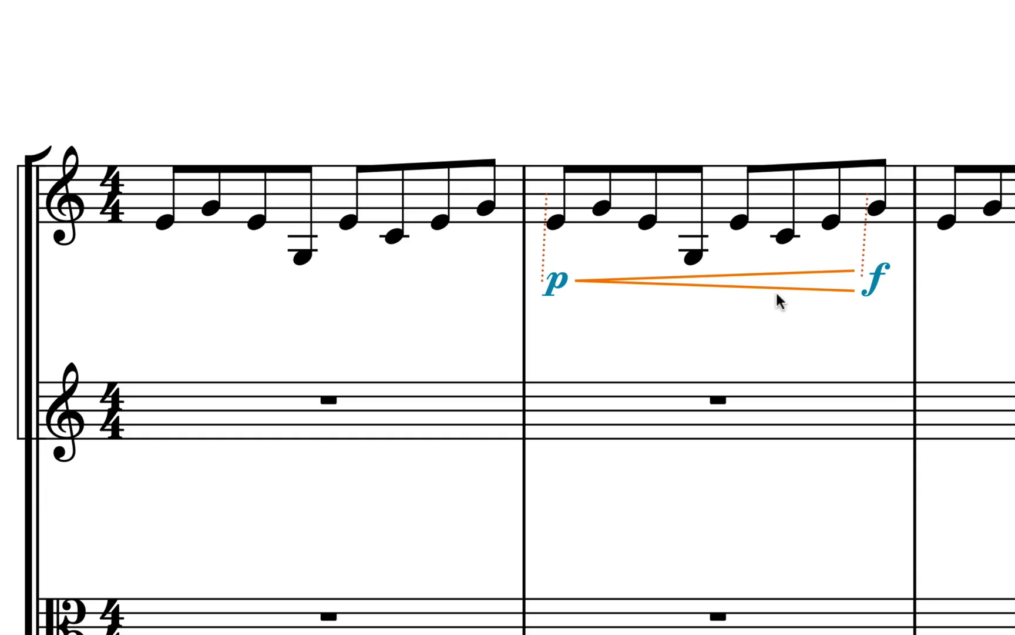
left_click_drag(859, 279, 778, 280)
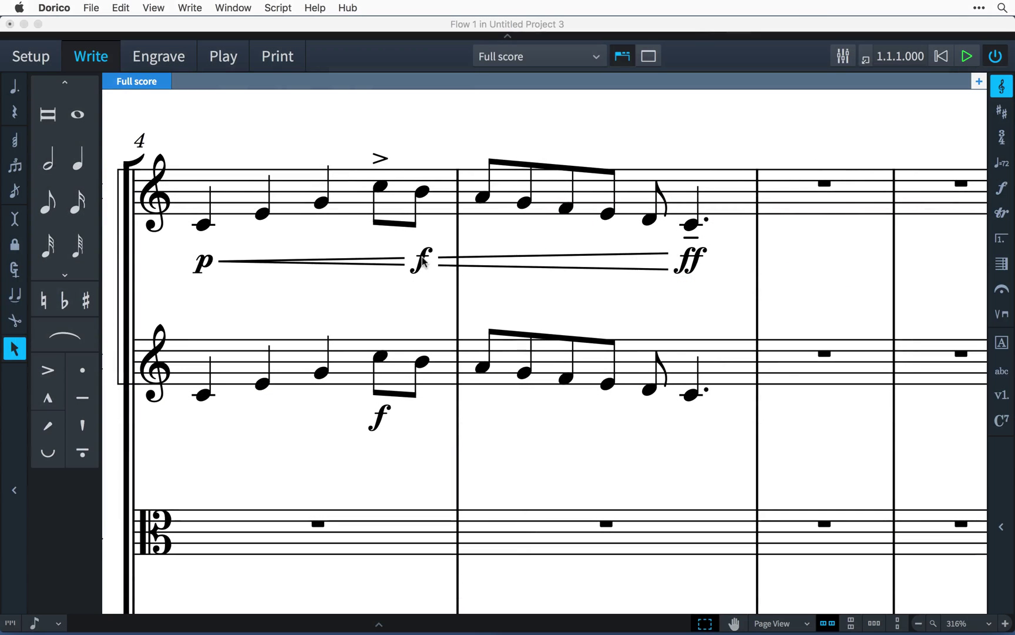
Move the upper f onto the accented eighth and add a diminuendo to p on the lower staff
left_click(421, 260)
left_click_drag(423, 259, 666, 464)
left_click(416, 436)
key("shift+d")
type(">p")
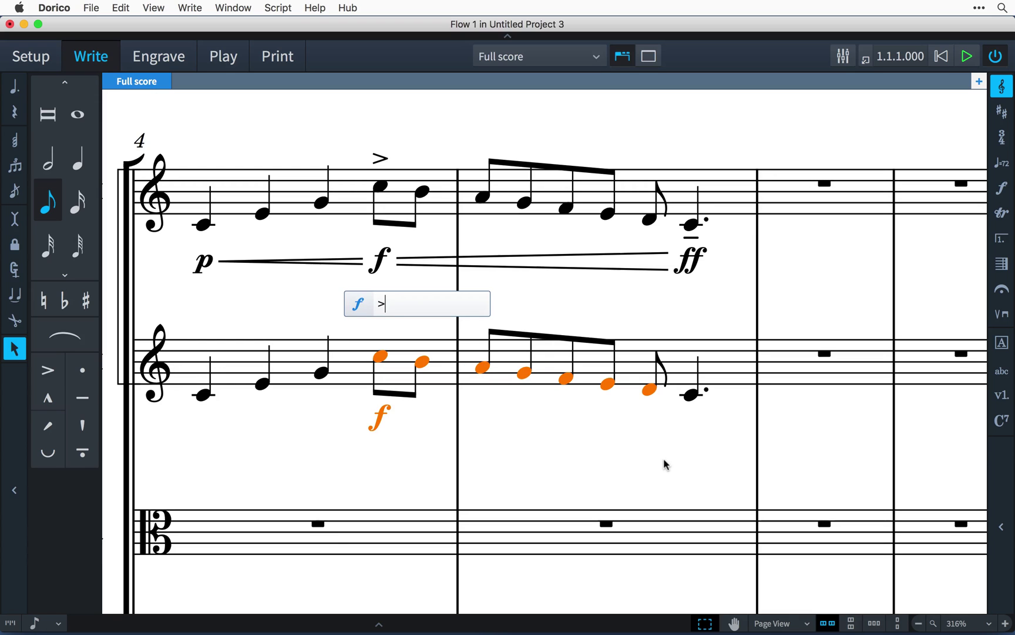
key("Return")
Select the lower staff's new f, diminuendo hairpin and p
left_click(390, 416)
left_click(537, 422)
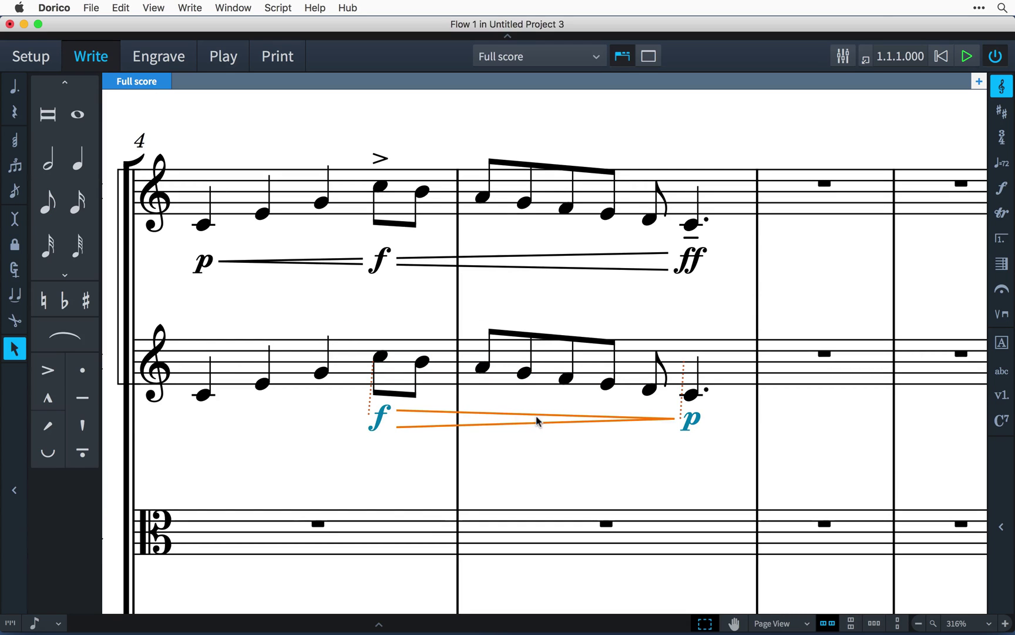
left_click(691, 418)
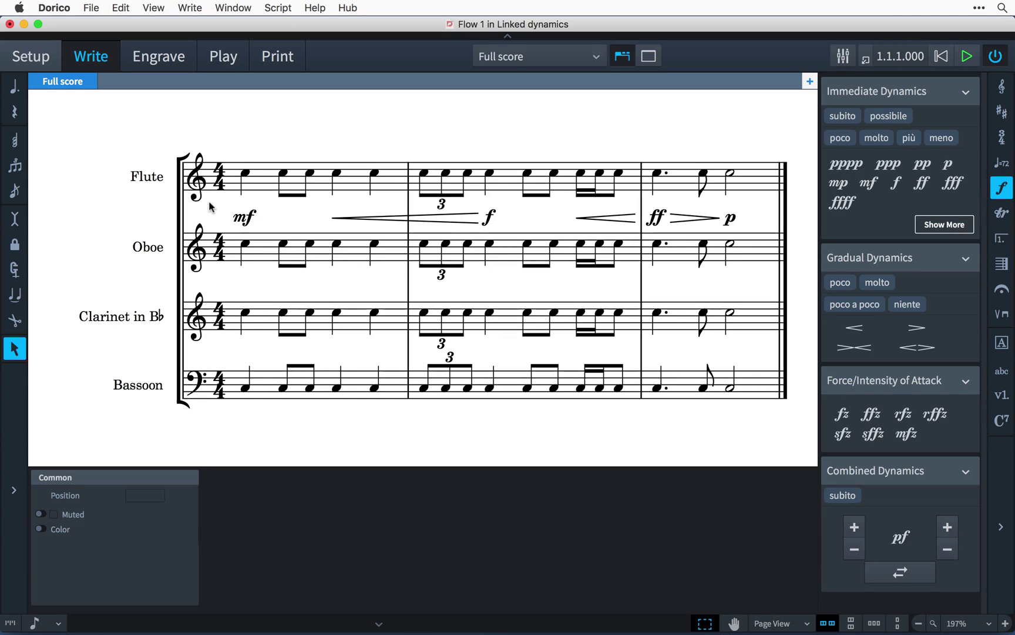
Copy only the dynamics and hairpins from Flute bars 1–3
left_click(261, 187)
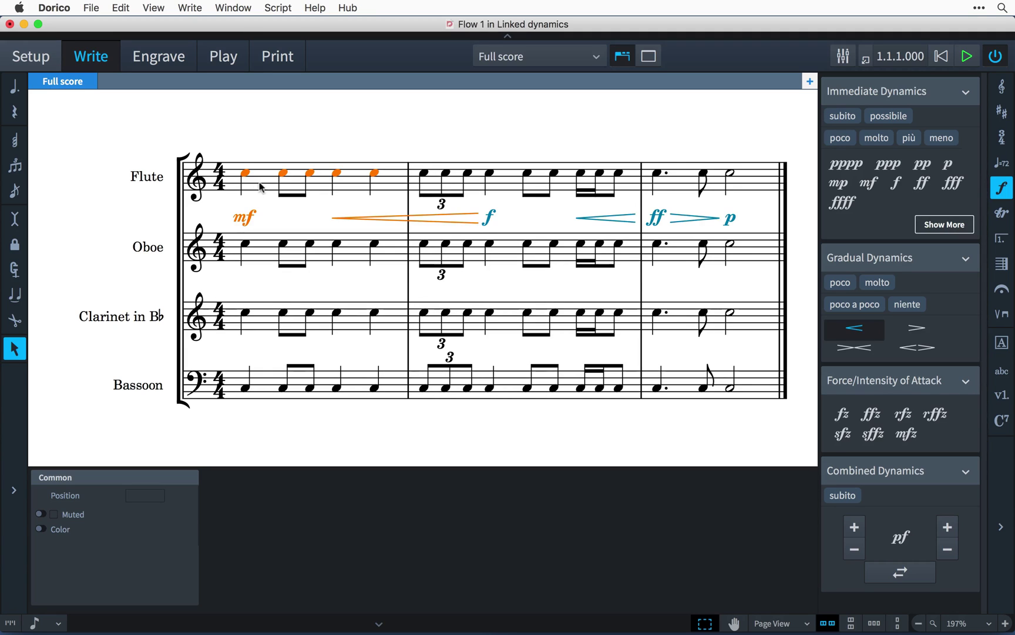
left_click(762, 189, "shift")
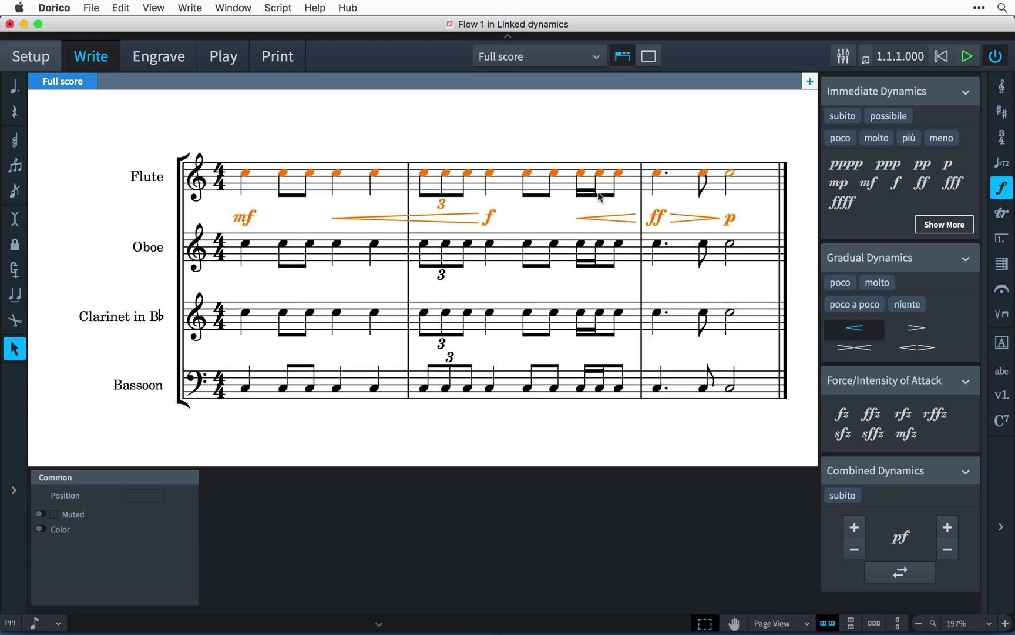
left_click(123, 8)
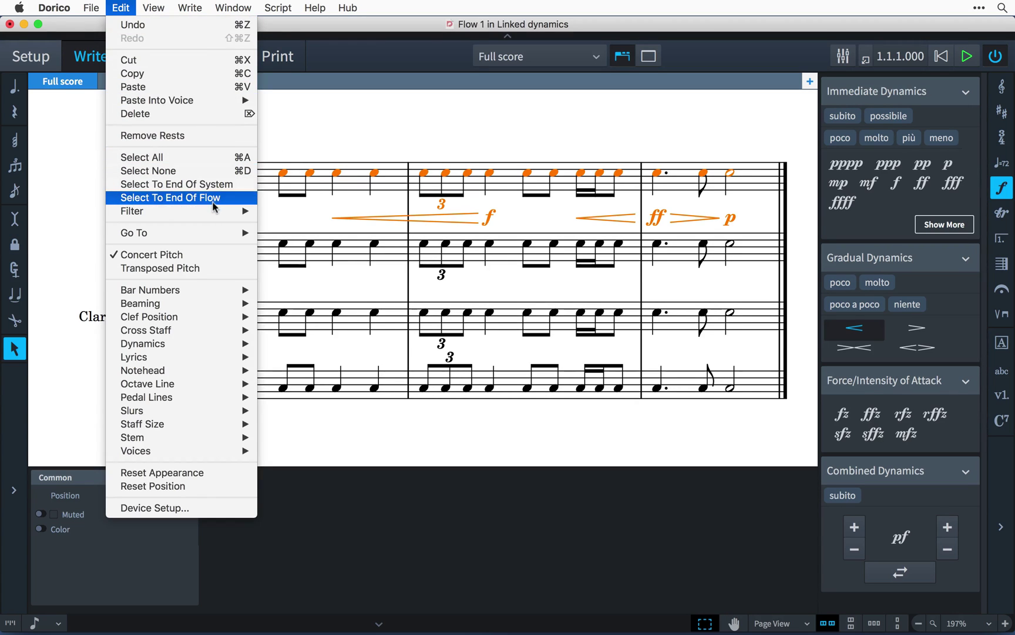
mouse_move(217, 211)
left_click(305, 257)
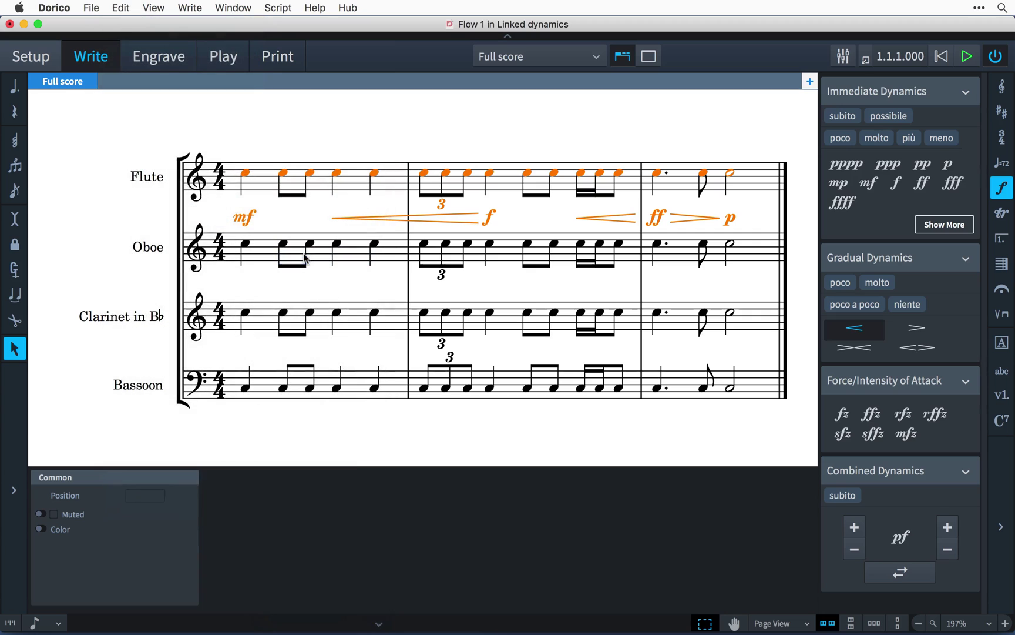
right_click(290, 224)
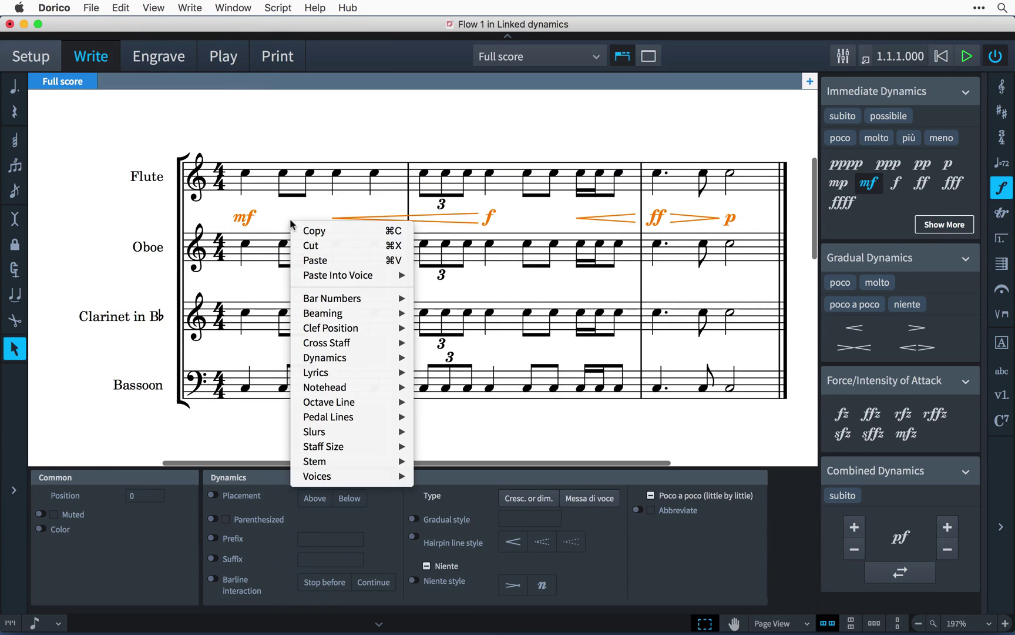
left_click(344, 231)
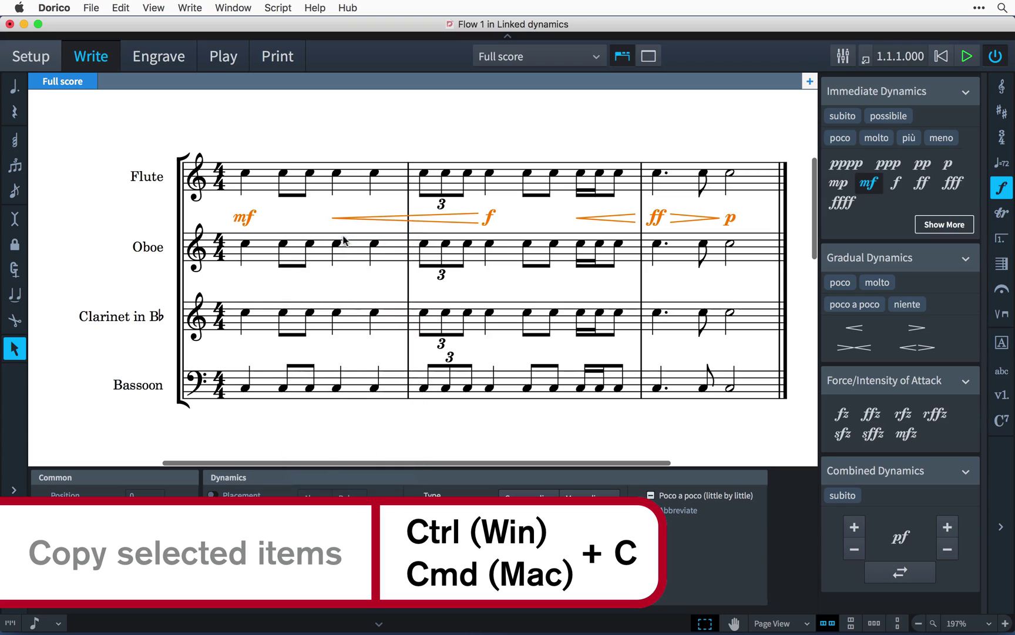
Paste the dynamics onto the first notes of the Oboe and Clarinet staves
left_click(246, 244)
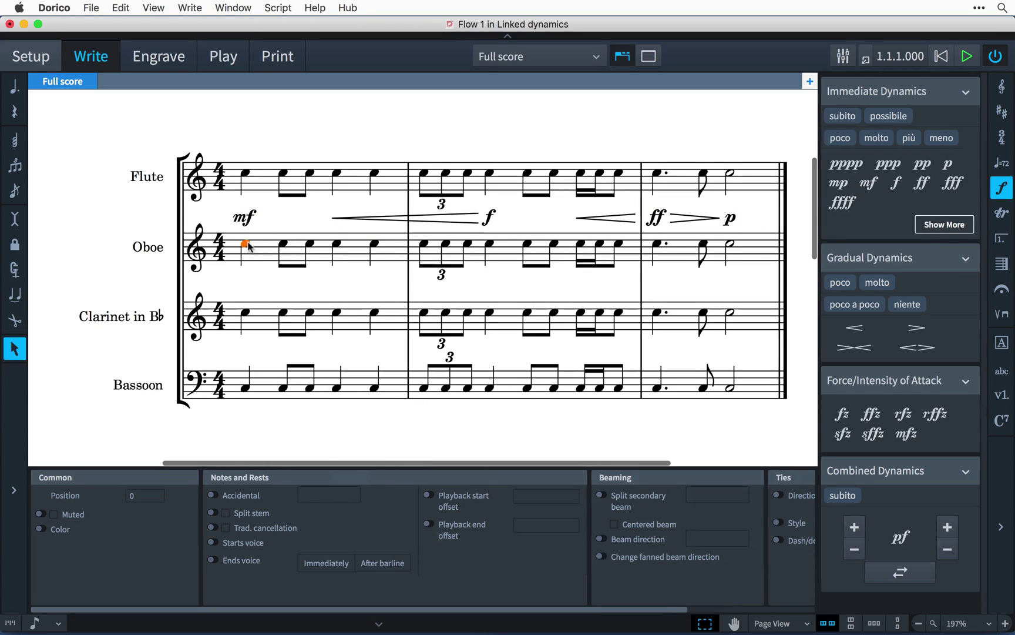
right_click(249, 246)
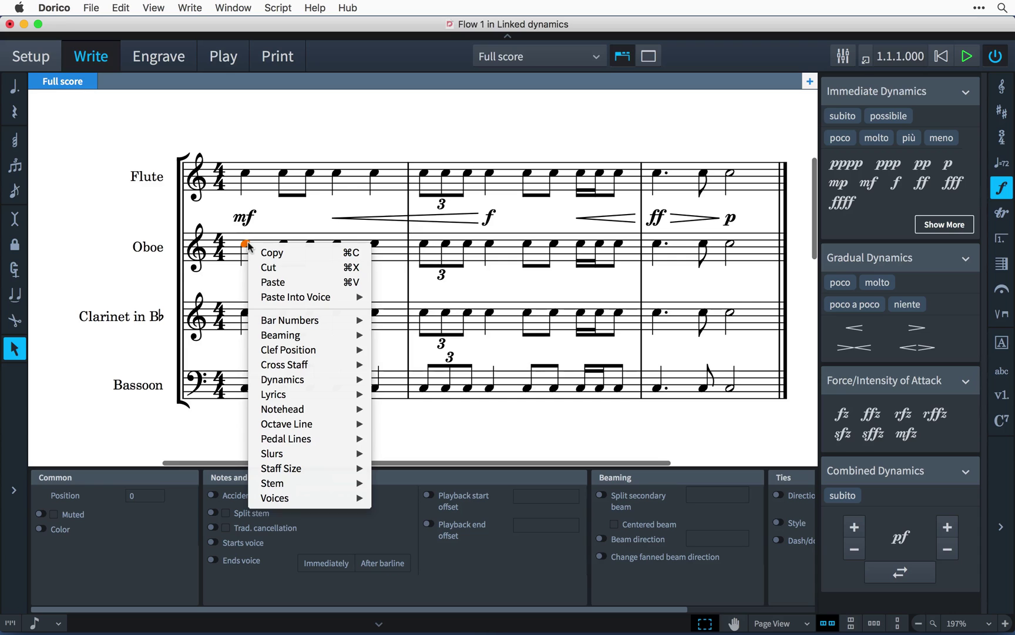
left_click(271, 282)
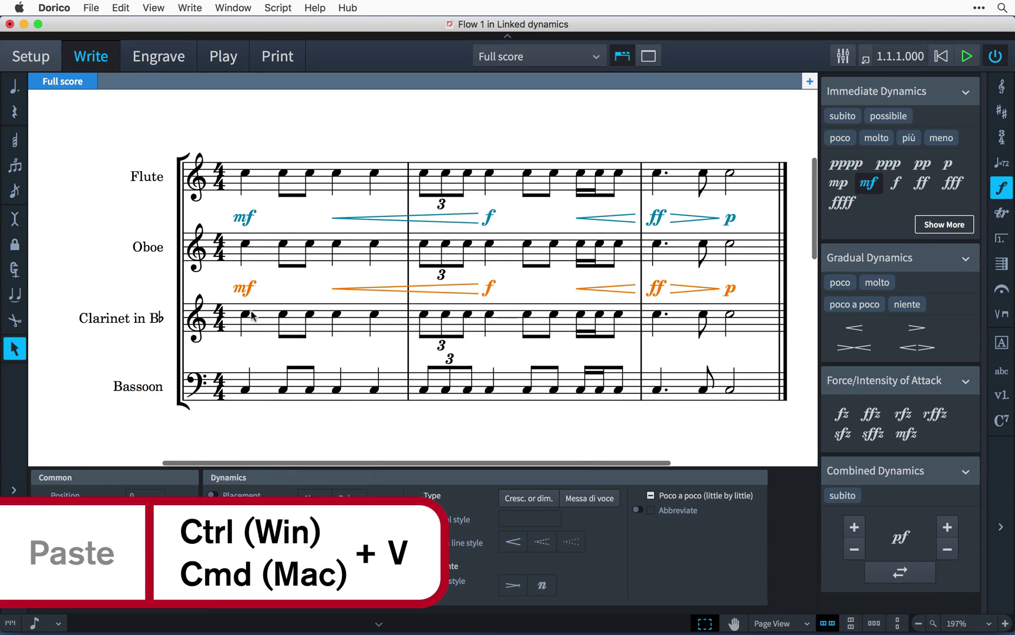
left_click(245, 316)
key("super+v")
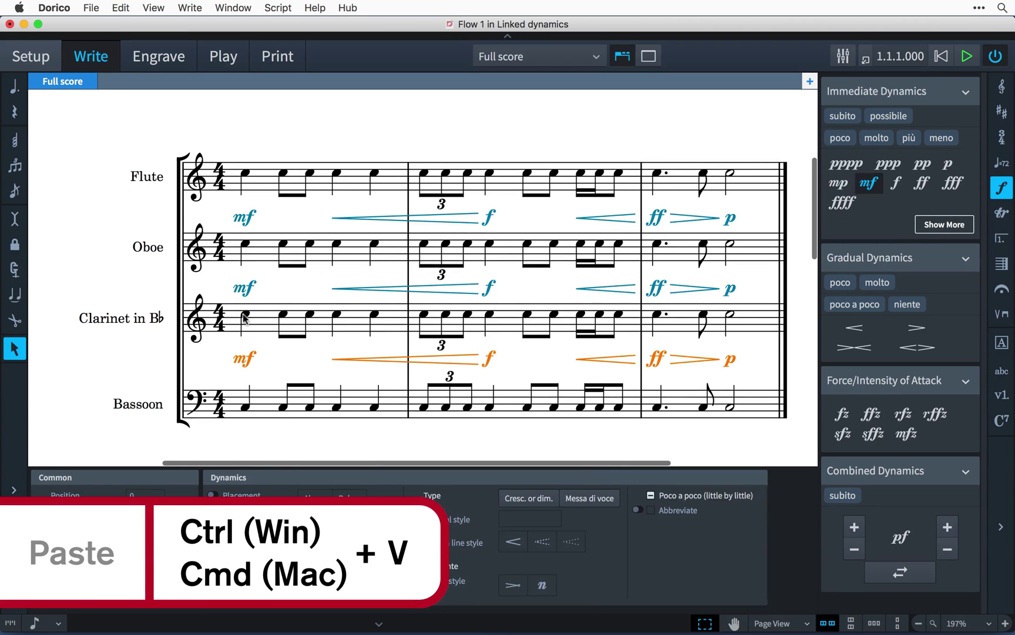
Paste the dynamics onto the Bassoon, then change the opening mf to ff and the bar-2 f to p
left_click(247, 408)
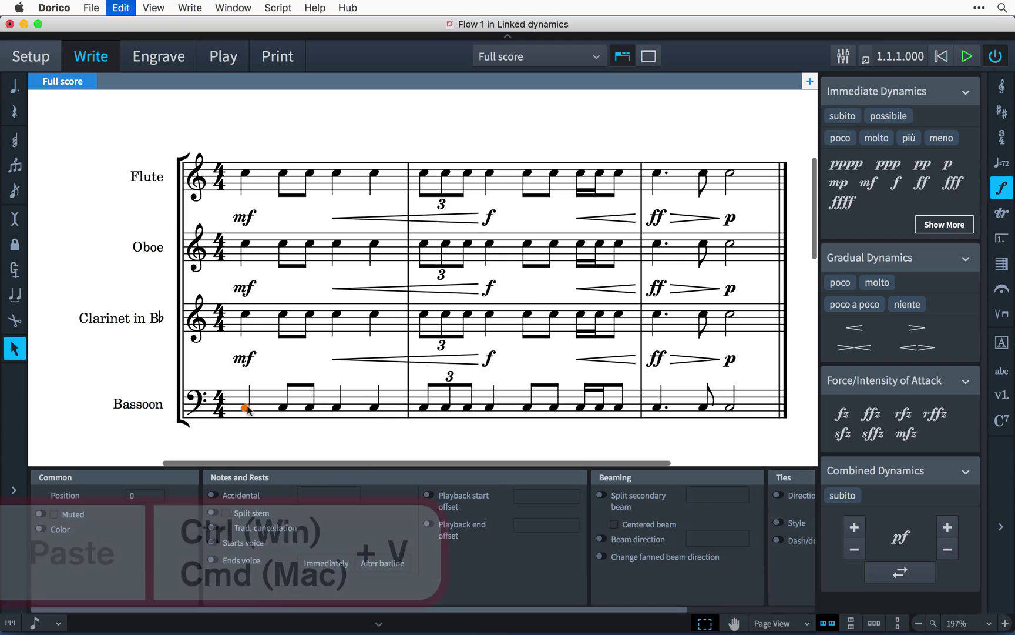
key("super+v")
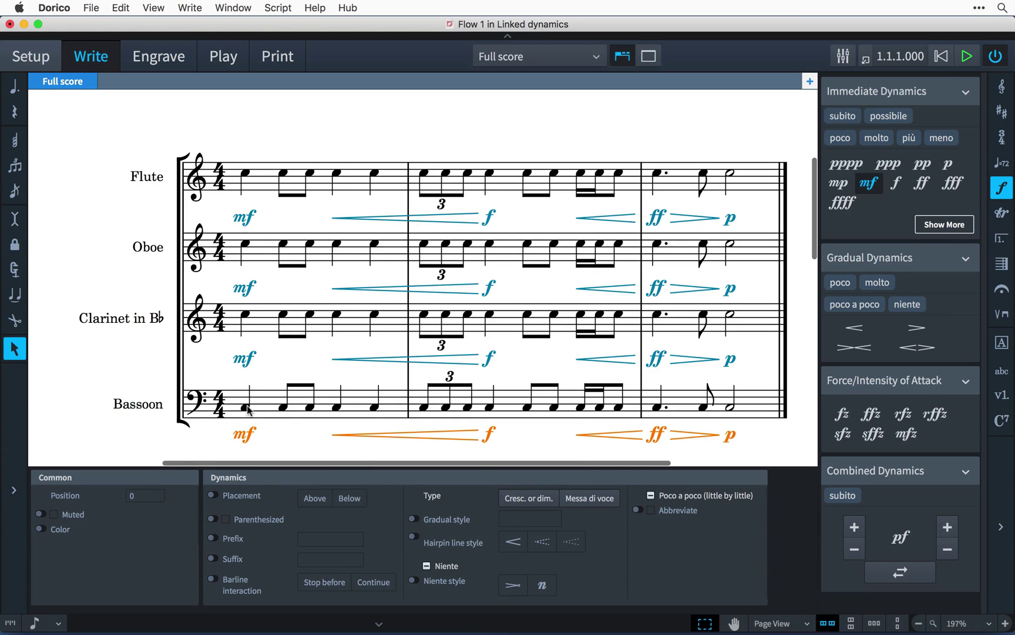
left_click(244, 220)
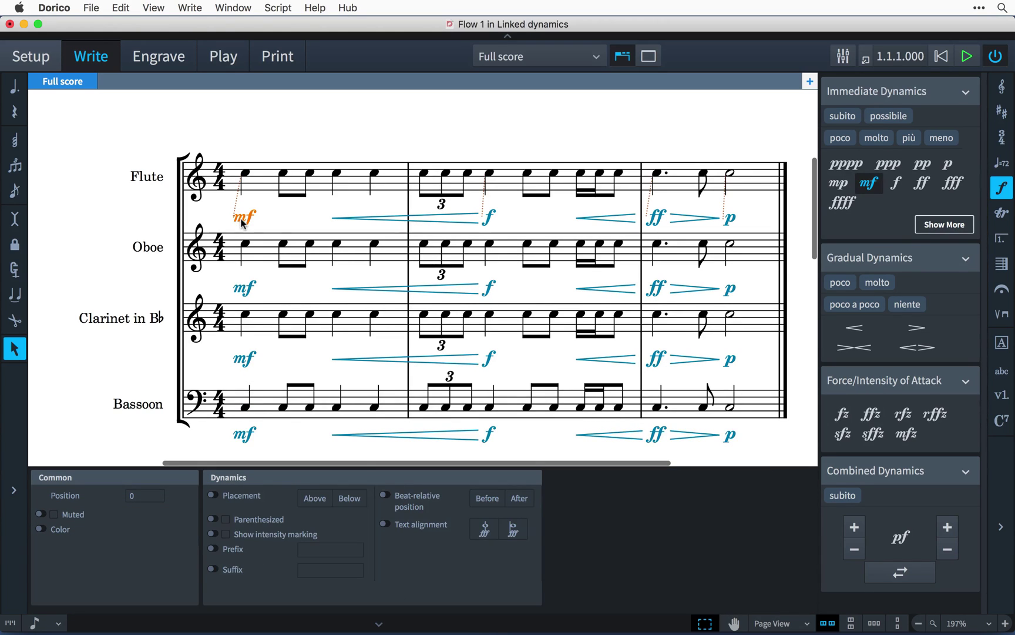
left_click(922, 183)
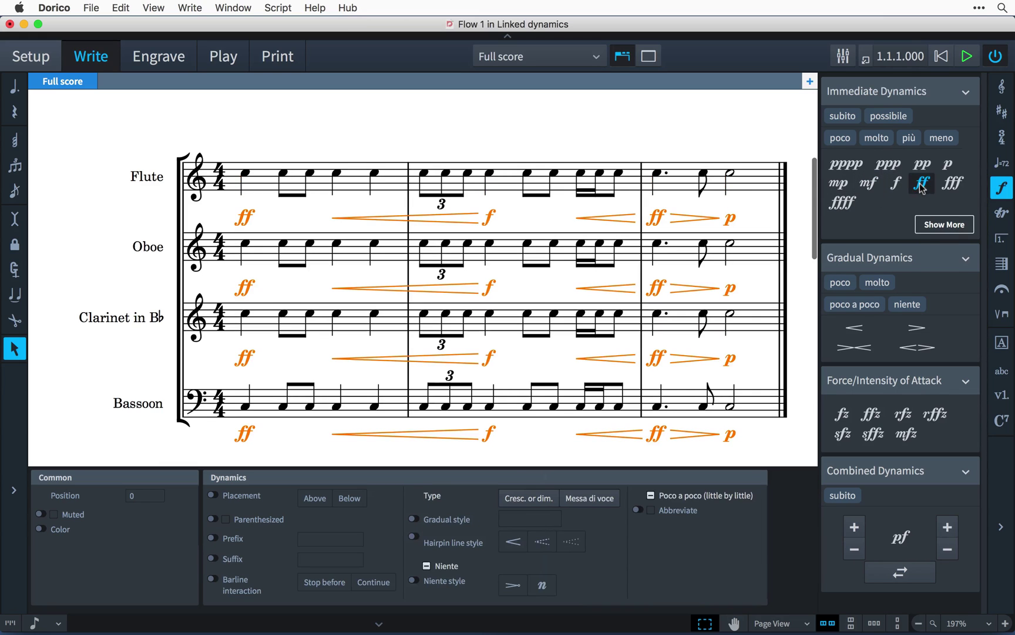
left_click(493, 213)
left_click(948, 163)
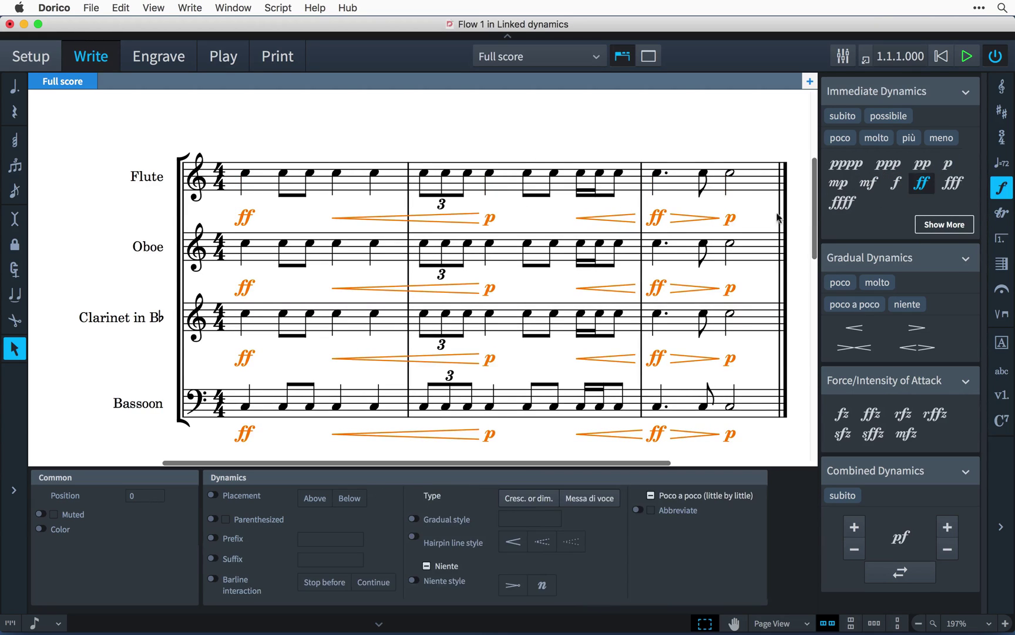
Change the bar-3 ff to fff
left_click(657, 217)
key("shift+d")
type("fff")
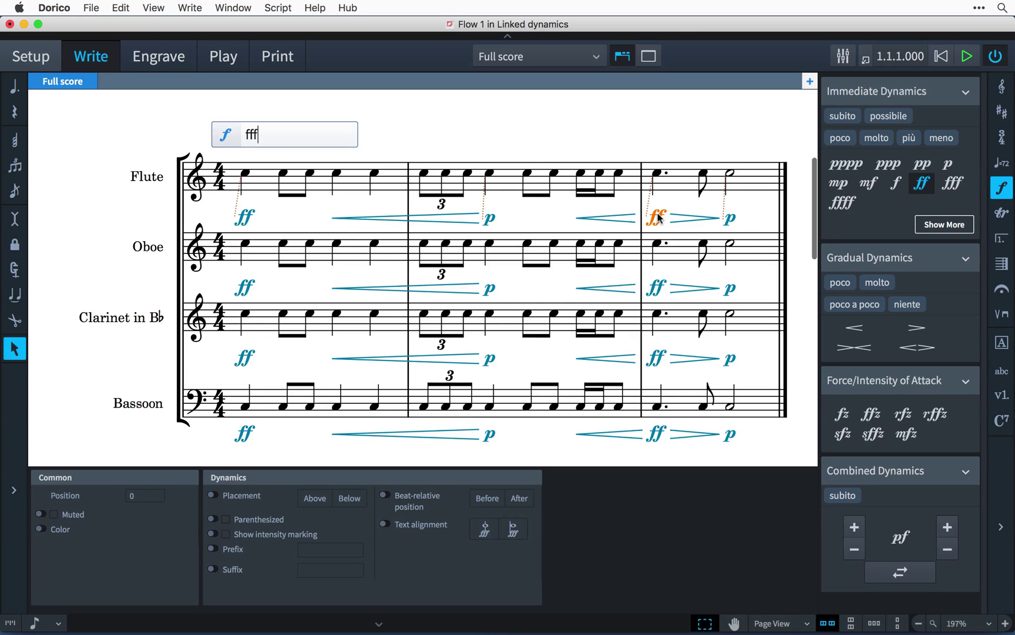
key("Return")
Turn the bar 1–2 hairpin into a diminuendo shown as molto dim. text
left_click(435, 221)
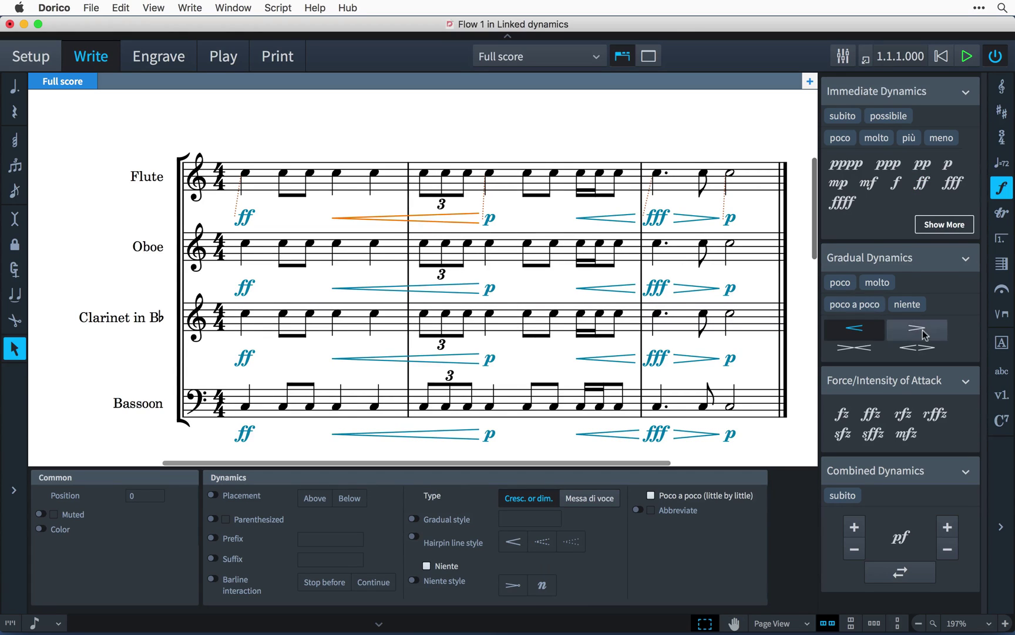
left_click(501, 427)
left_click(455, 427)
left_click(414, 518)
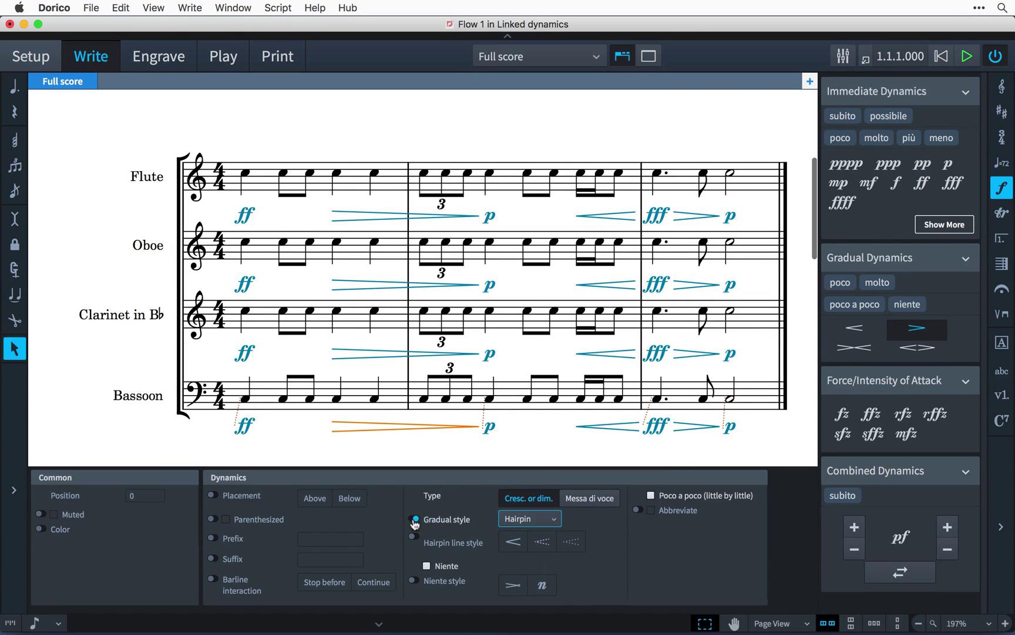
left_click(530, 519)
left_click(526, 571)
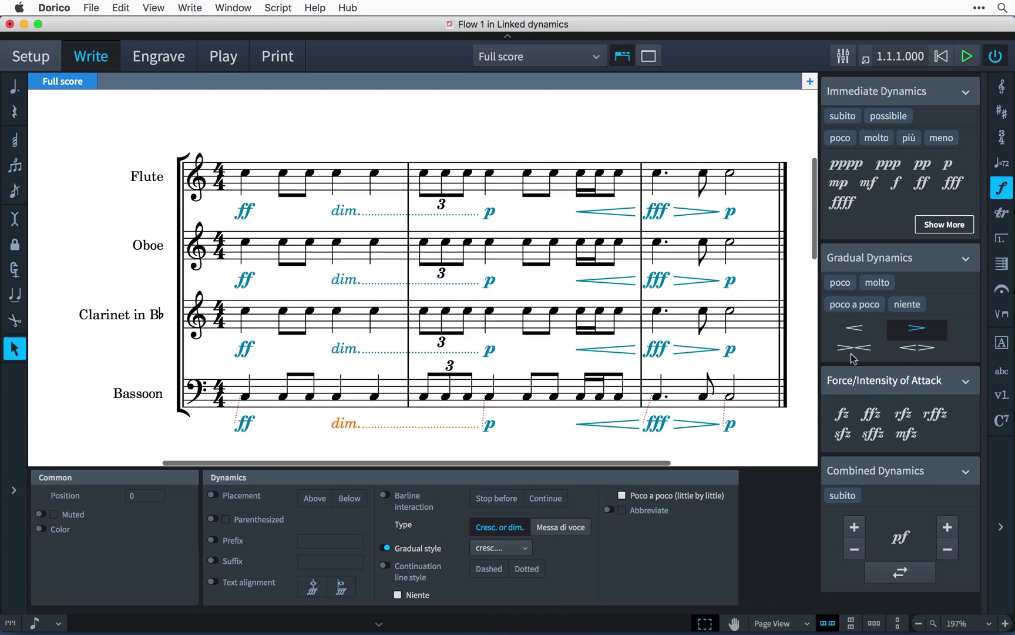
left_click(877, 282)
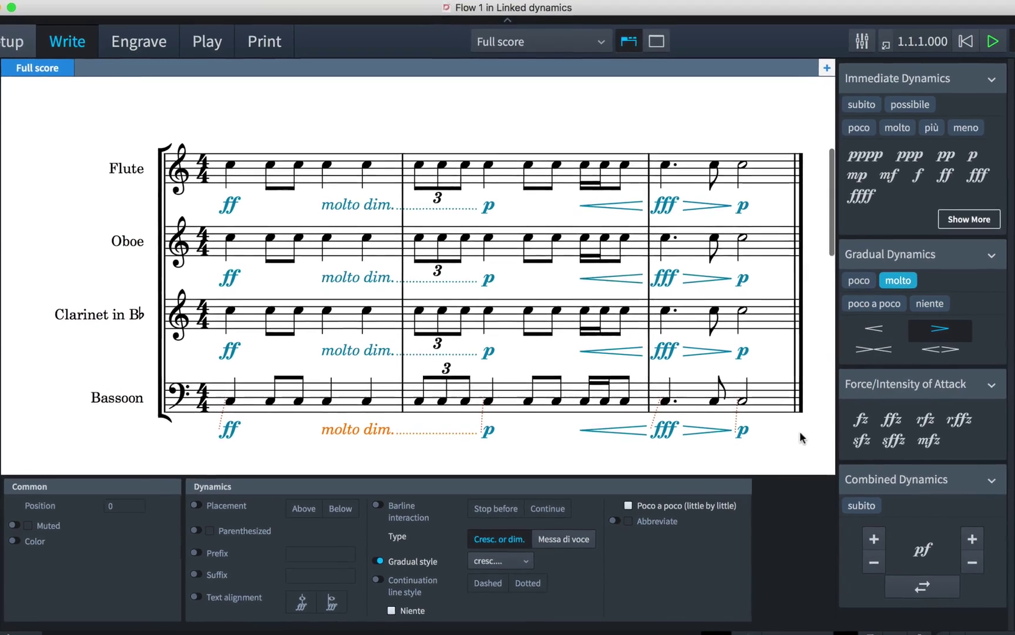
key("Escape")
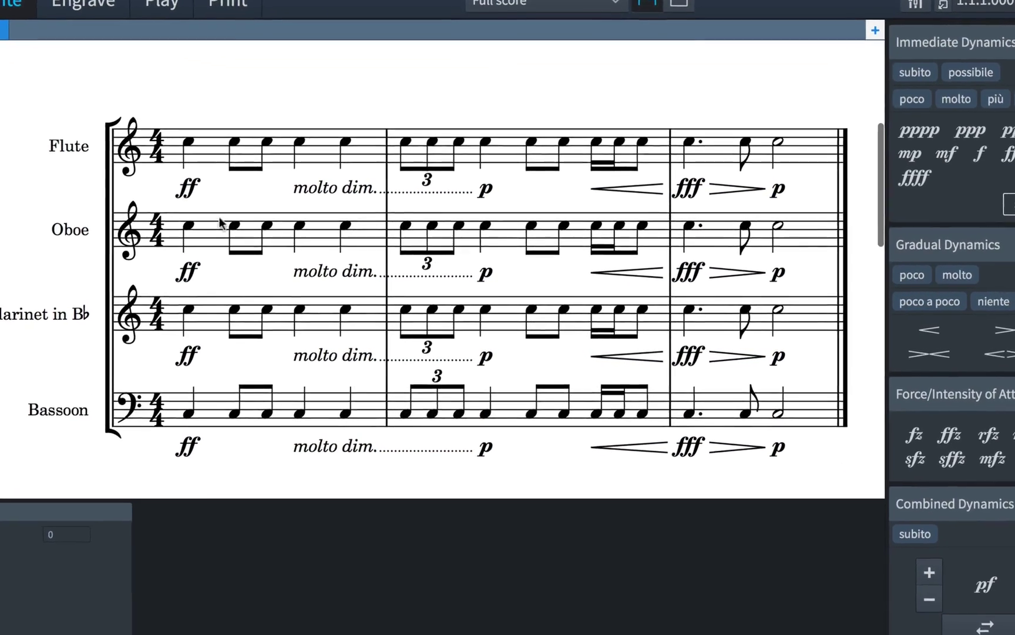
Select the Flute's ff, molto dim. and p and bring up their Dynamics linking options
left_click(350, 191)
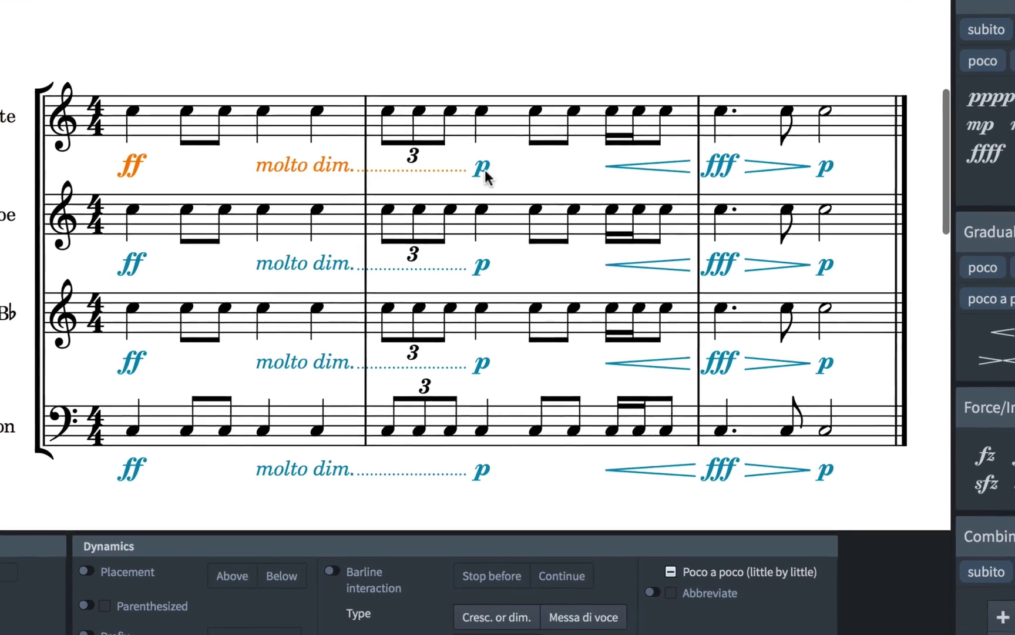
left_click(483, 169, "super")
right_click(483, 169)
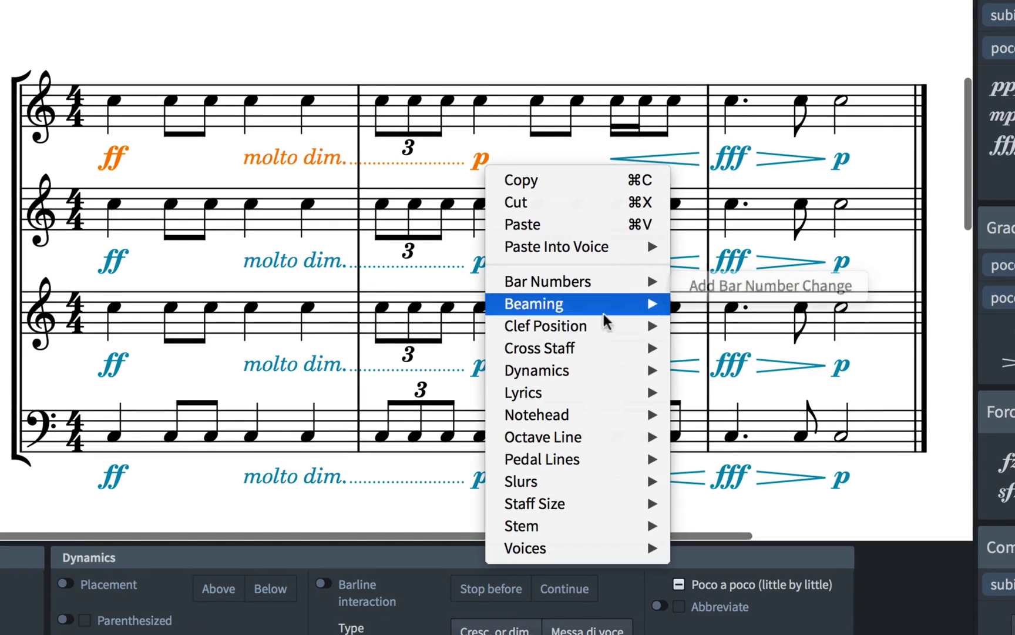
mouse_move(627, 370)
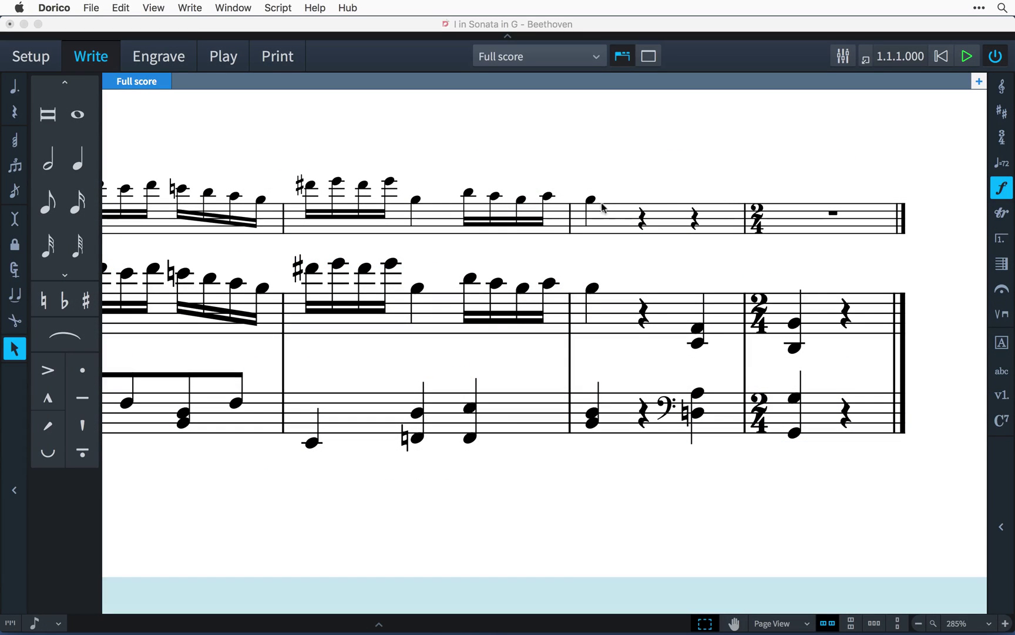
Make the melody's quarter note a half note and slur the sixteenth-note run
left_click(591, 200)
key("6")
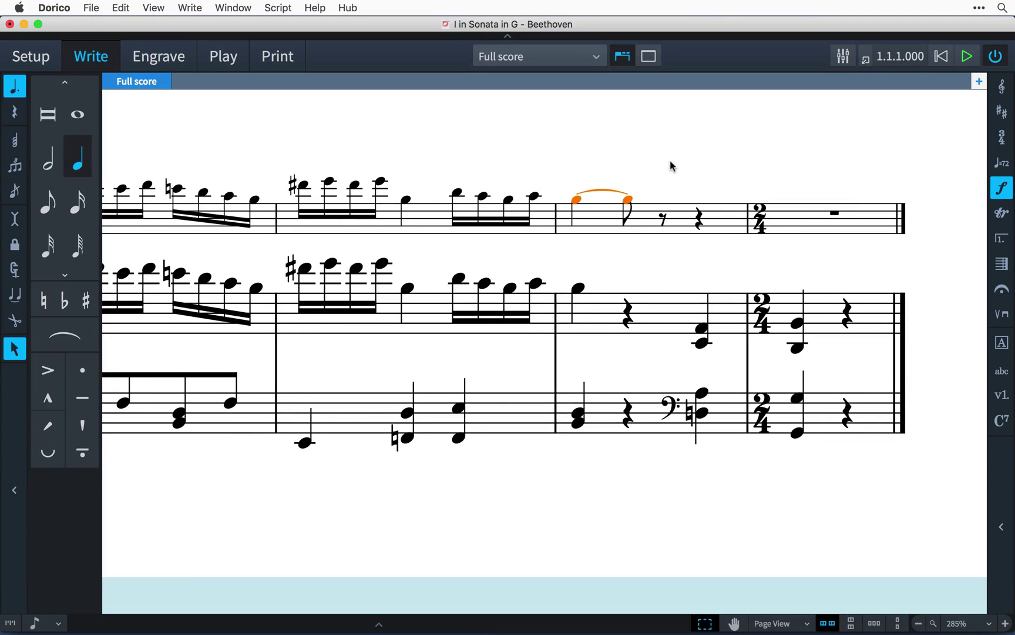
key("Escape")
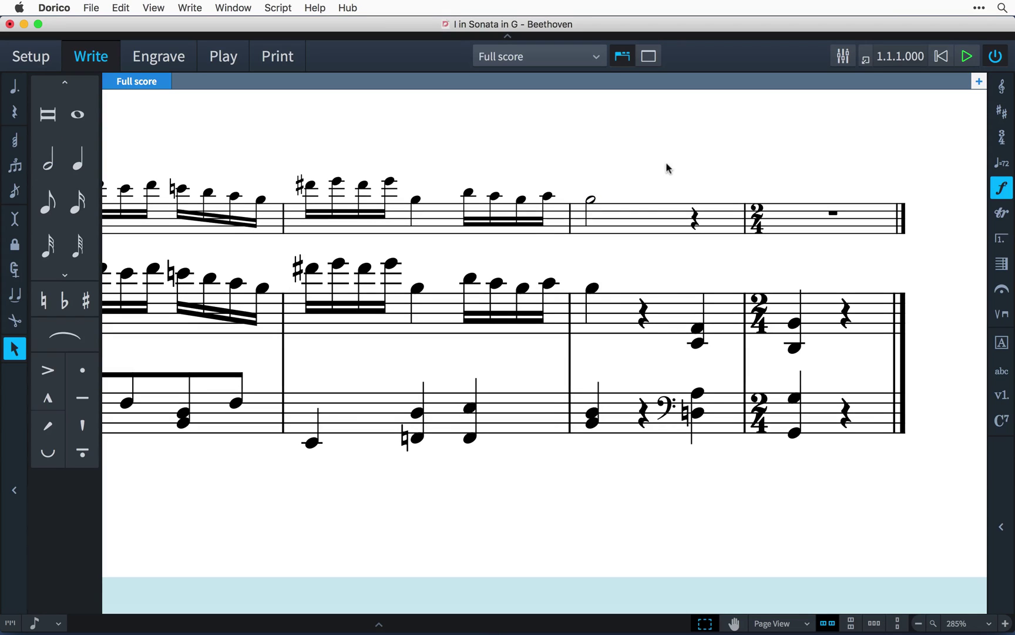
left_click_drag(309, 189, 596, 197)
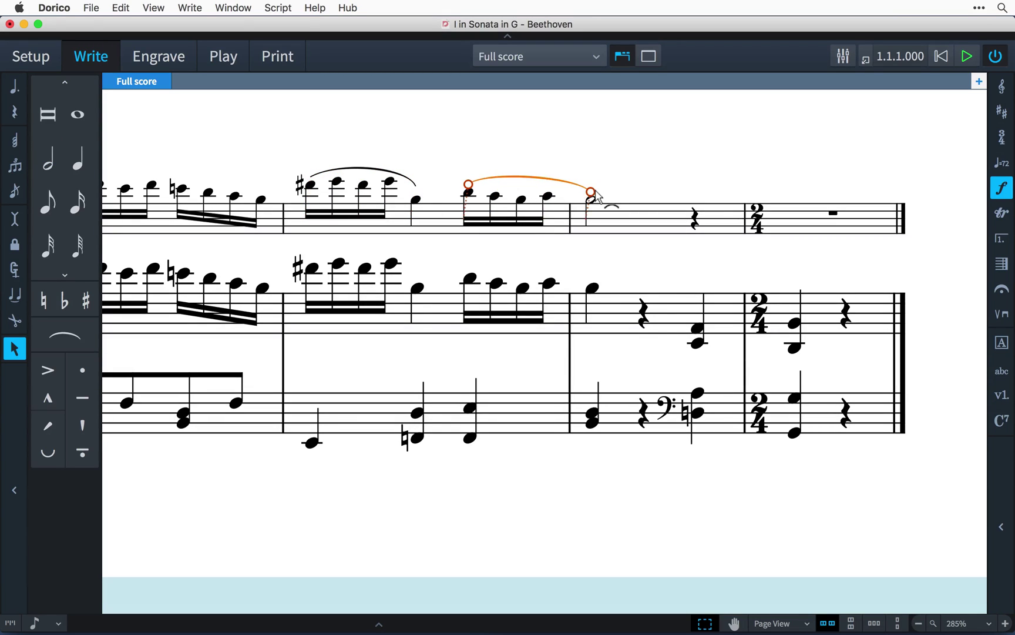
Copy the top notes of the second-staff chords into the top staff
left_click_drag(678, 272, 834, 370)
left_click(121, 7)
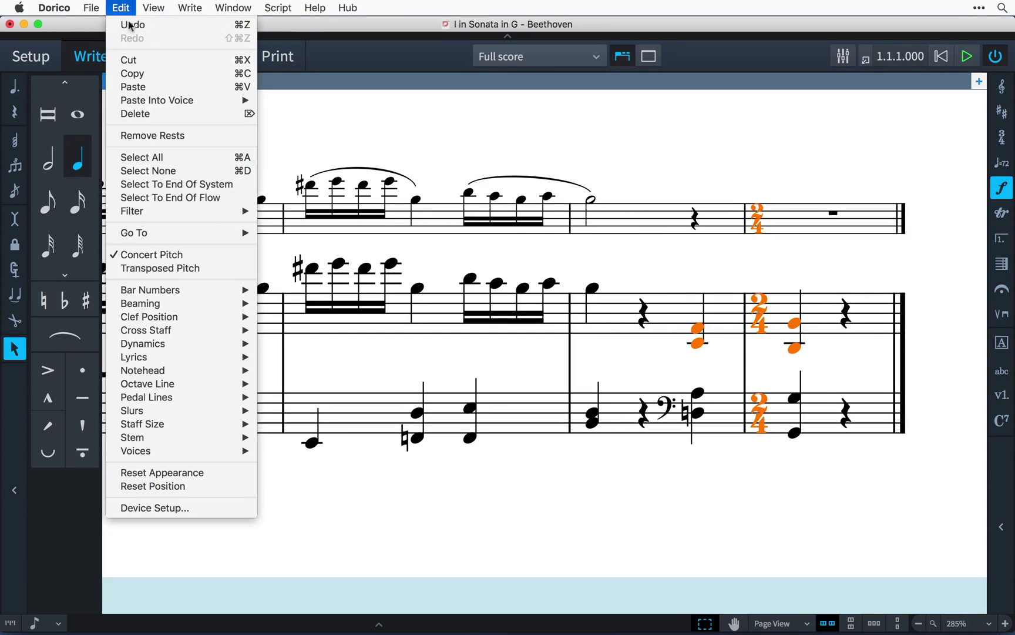
mouse_move(218, 211)
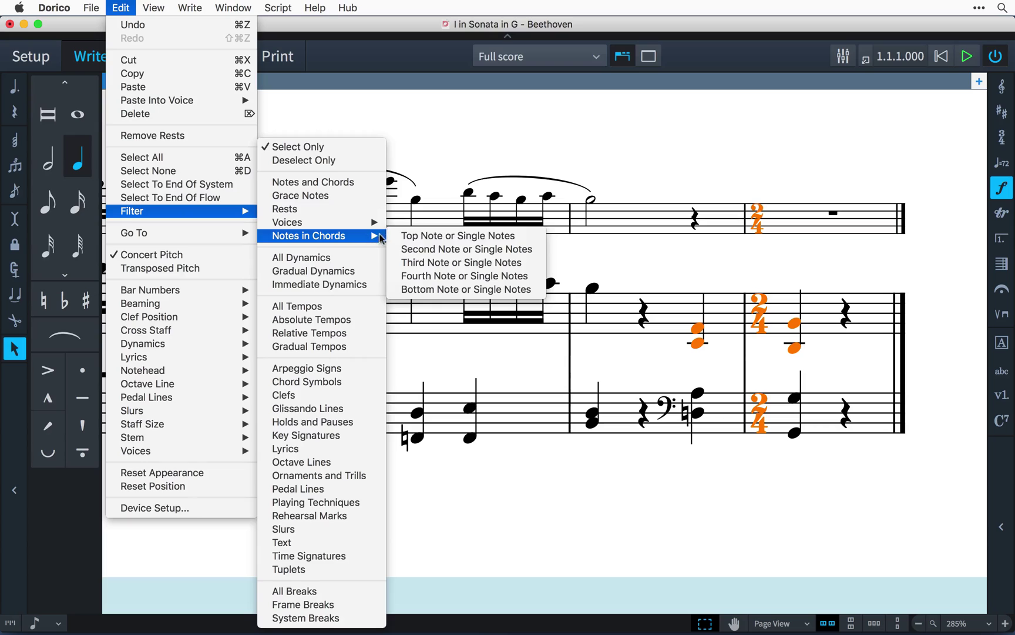
left_click(405, 236)
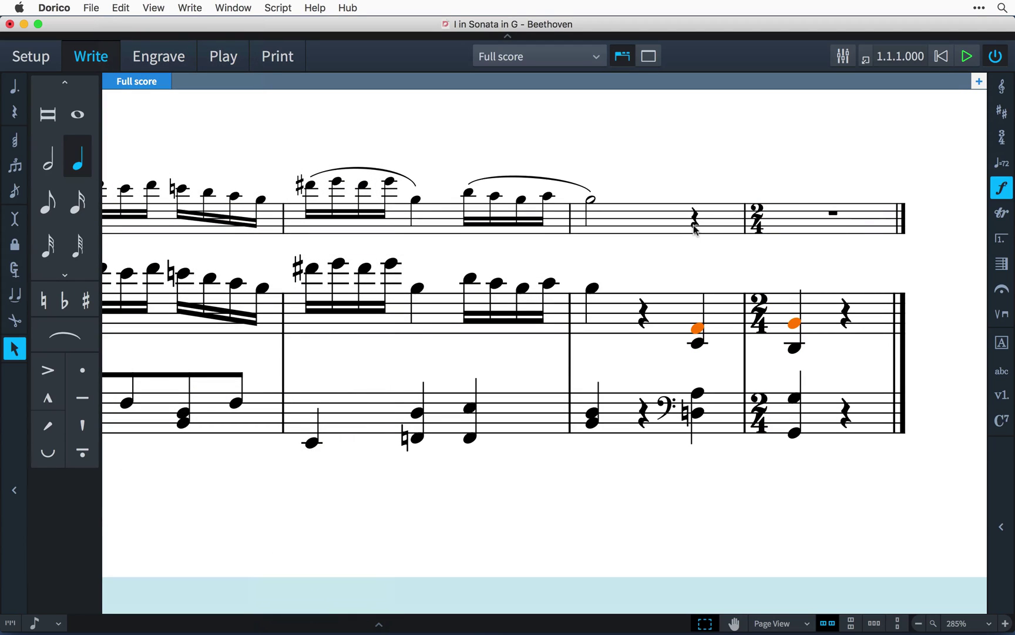
key("alt+n")
Mark both the copied top-staff notes and the second-staff chord ff
key("shift+d")
type("f")
key("Return")
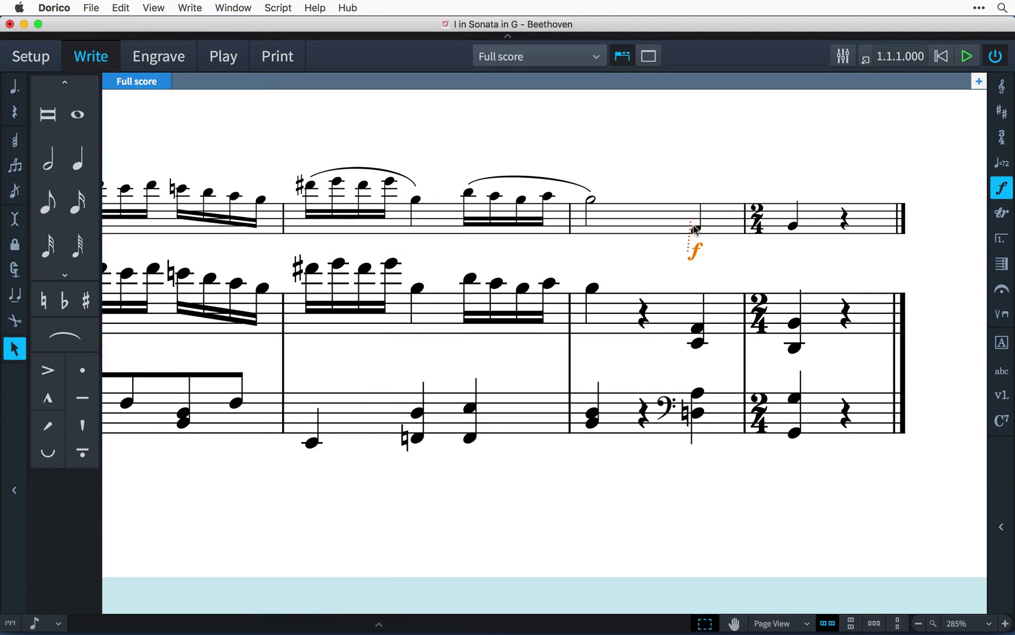
left_click(702, 325, "alt")
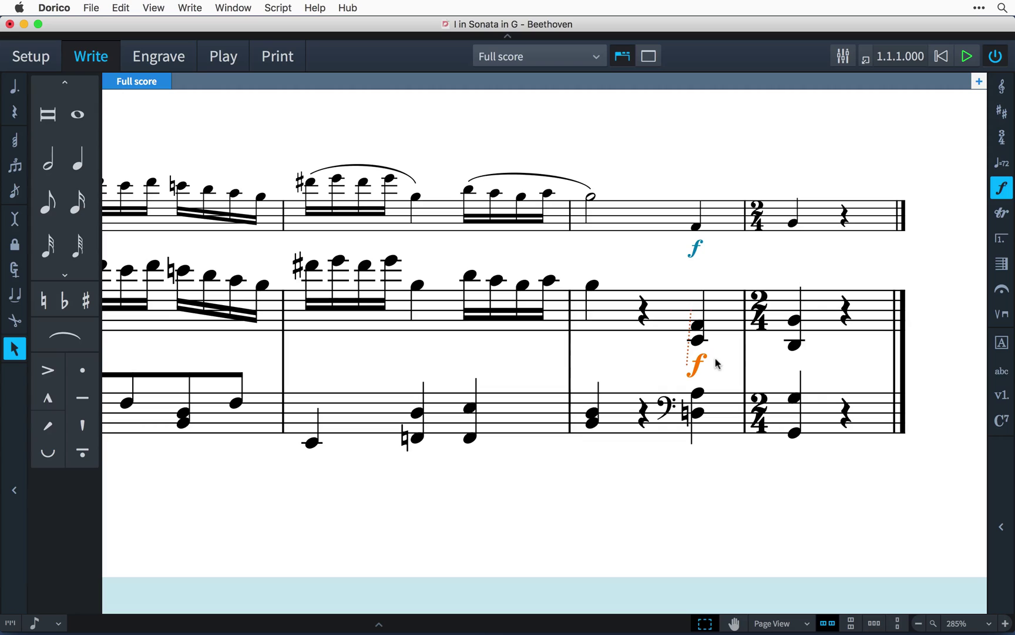
key("shift+d")
type("ff")
key("Return")
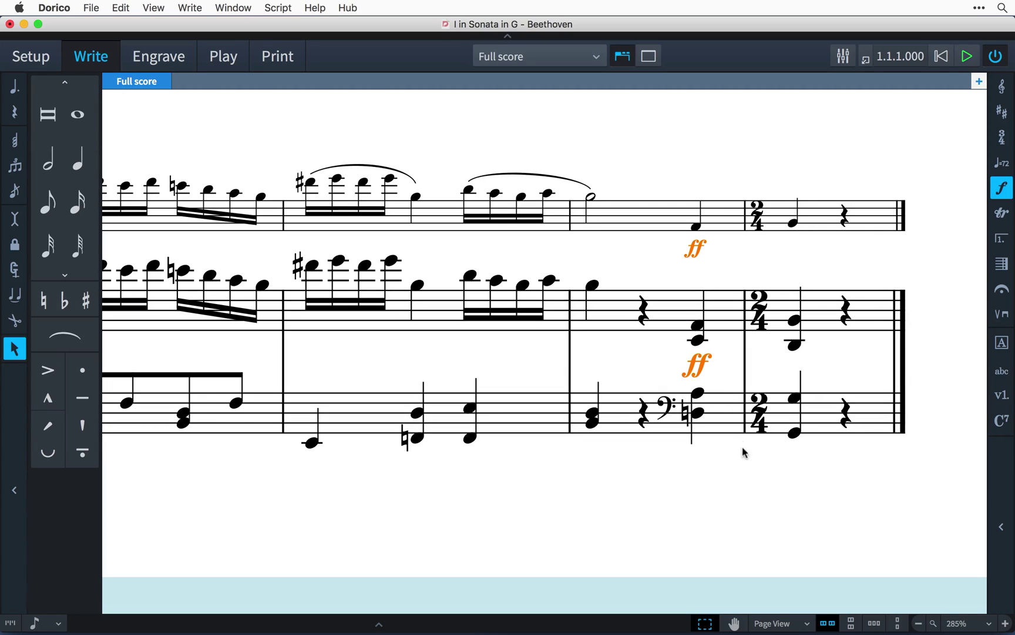
key("Escape")
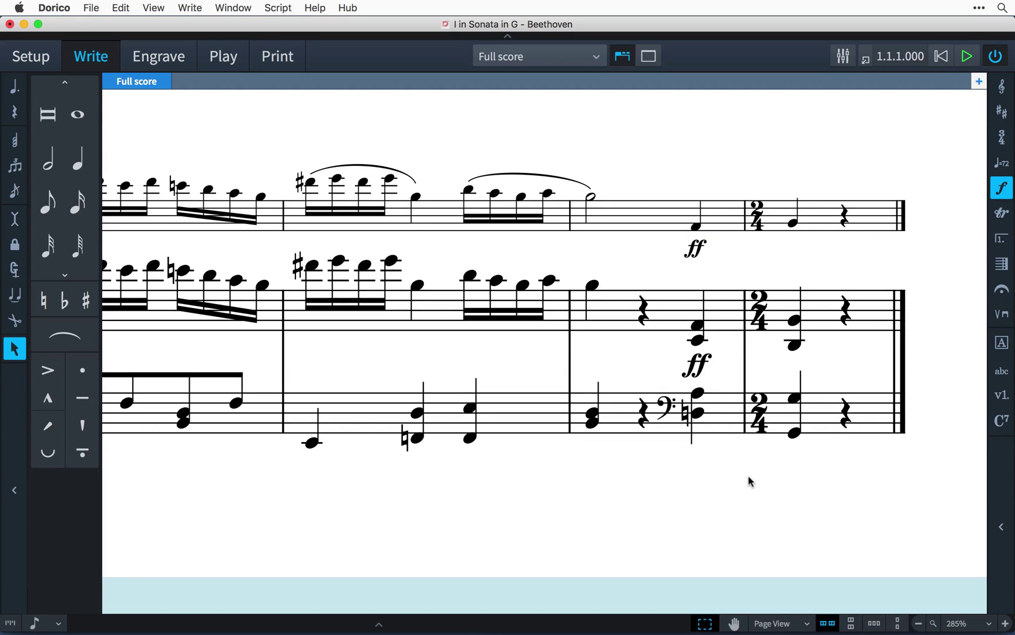